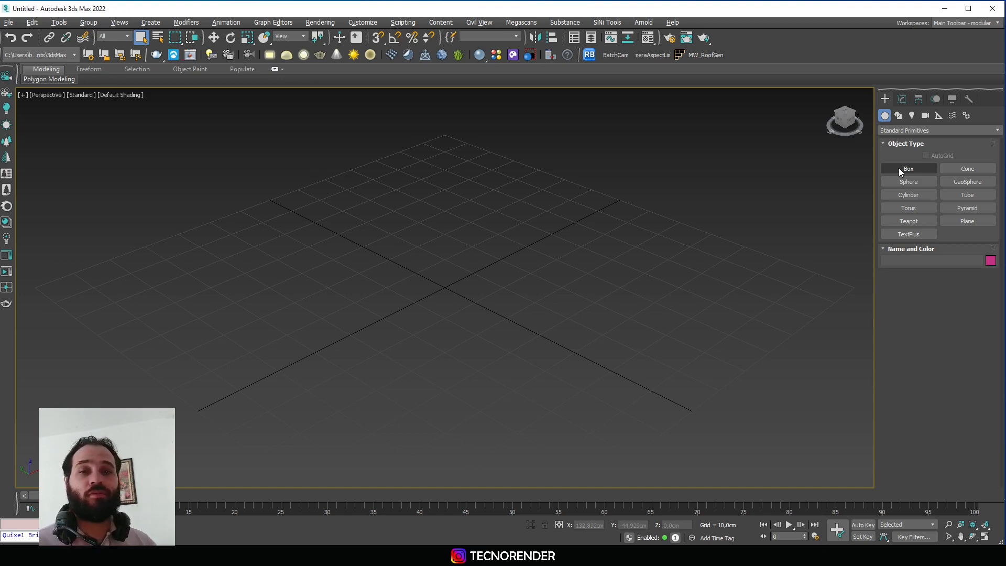
Draw a box about 51 cm long, 54 cm wide and 13 cm high at the grid centre
click(909, 169)
drag(325, 308, 645, 314)
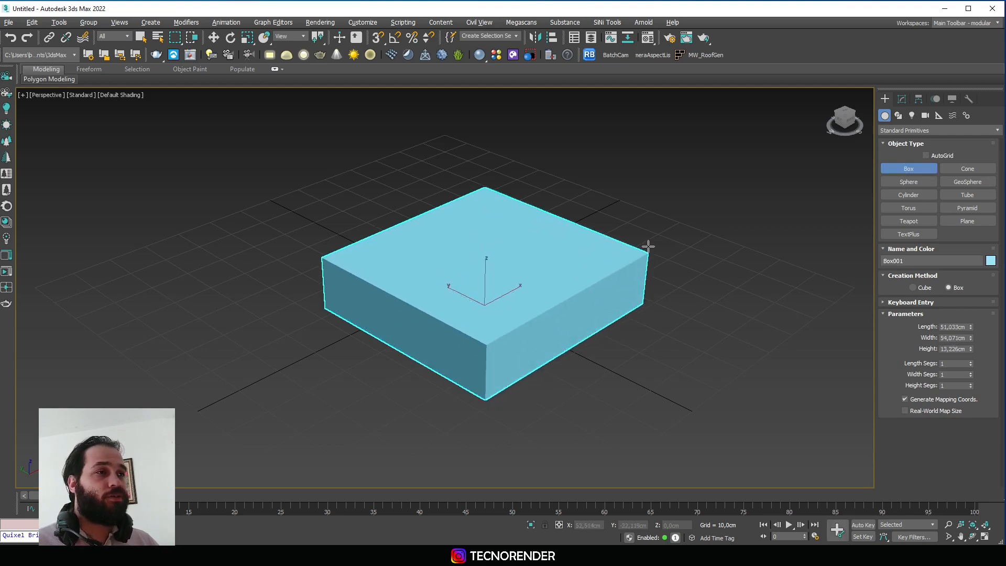
click(647, 246)
Set the box's length and width to 250 cm and its height to 80 cm
double_click(956, 326)
text(2)
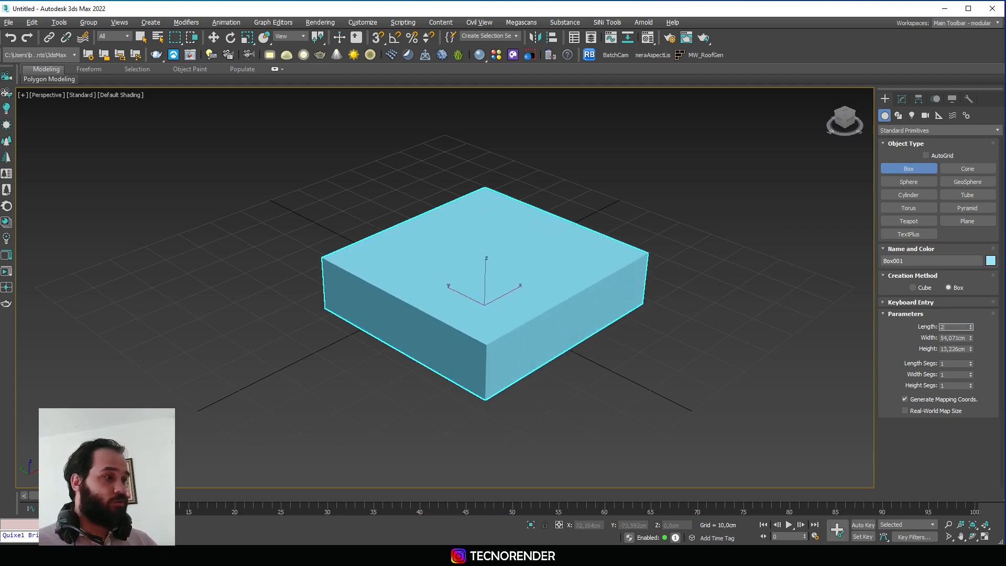
text(50)
key(Tab)
text(250)
key(Tab)
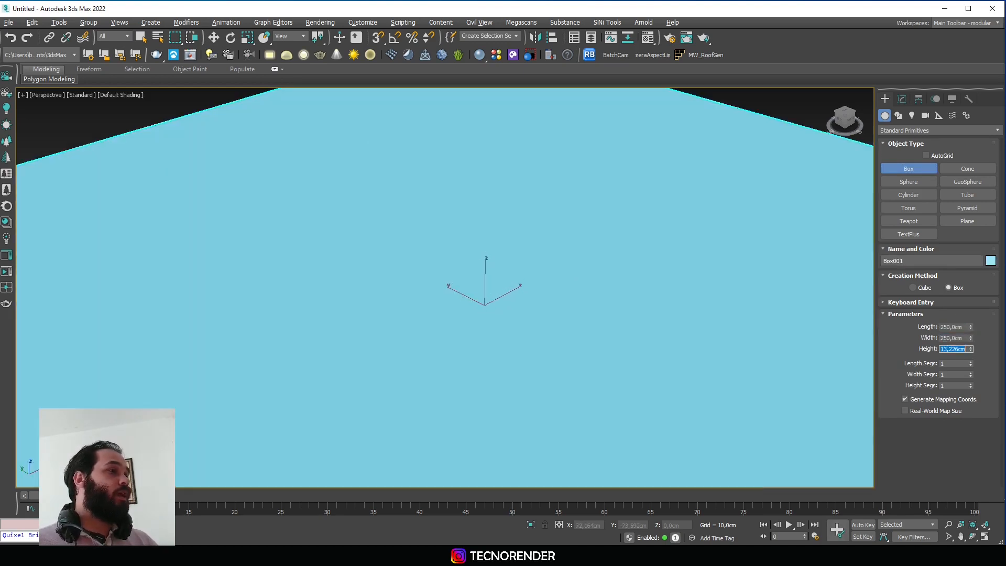
text(80)
key(Return)
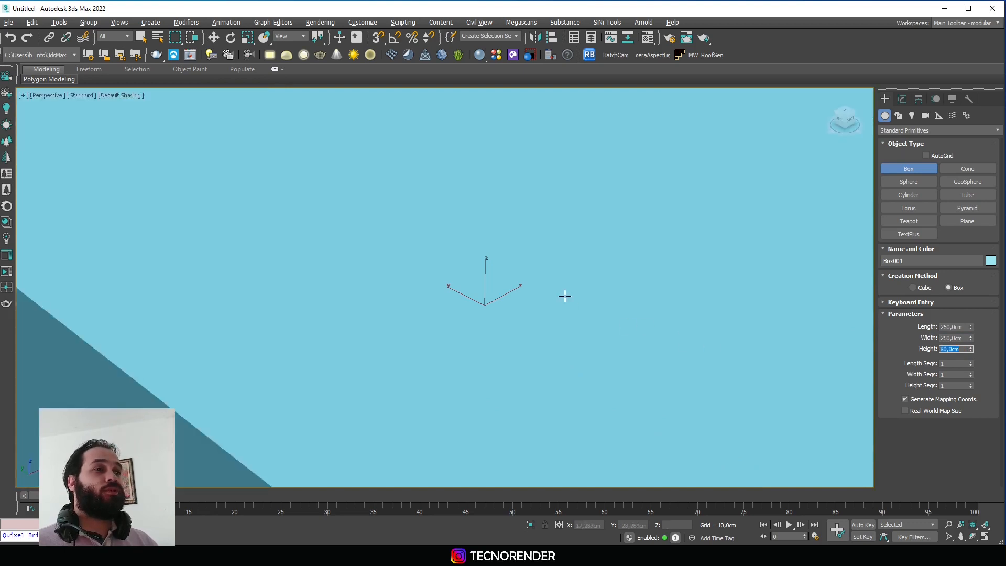
scroll(564, 296, down, 5)
middle_drag(544, 296, 502, 298)
scroll(545, 298, down, 2)
right_click(632, 312)
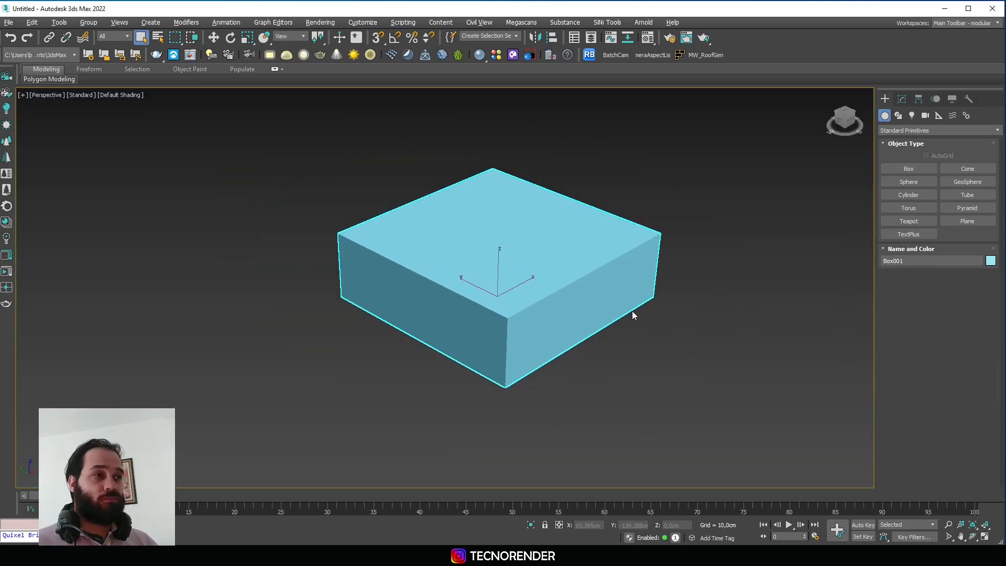
Convert the box to an Editable Poly
scroll(640, 312, down, 3)
middle_drag(584, 308, 460, 276)
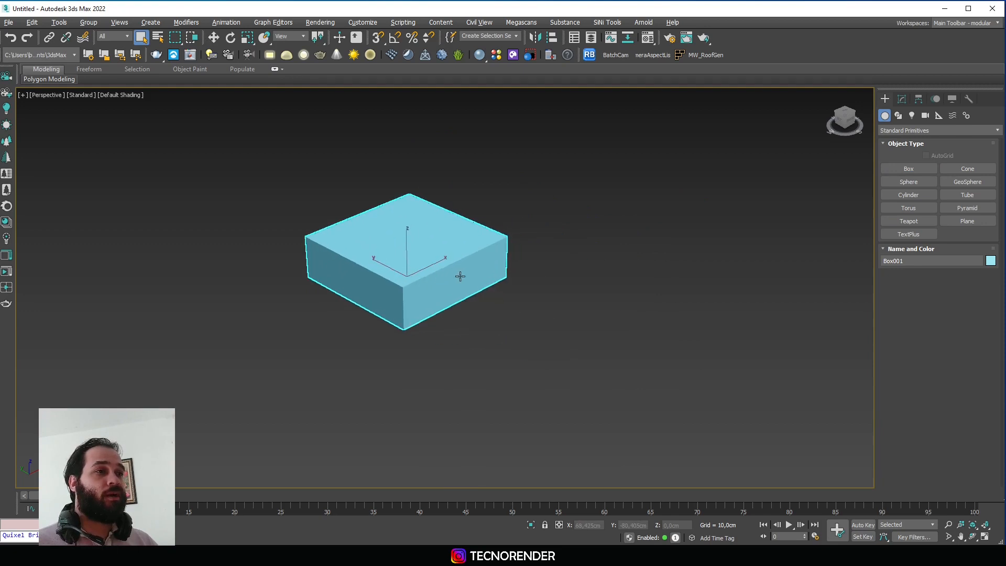
scroll(460, 277, up, 3)
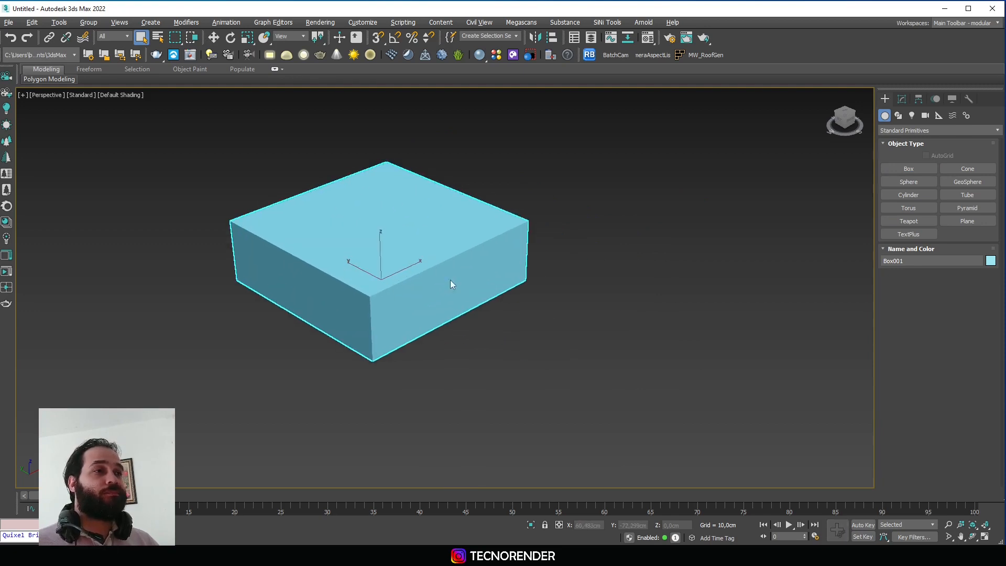
right_click(450, 279)
mouse_move(526, 386)
click(573, 394)
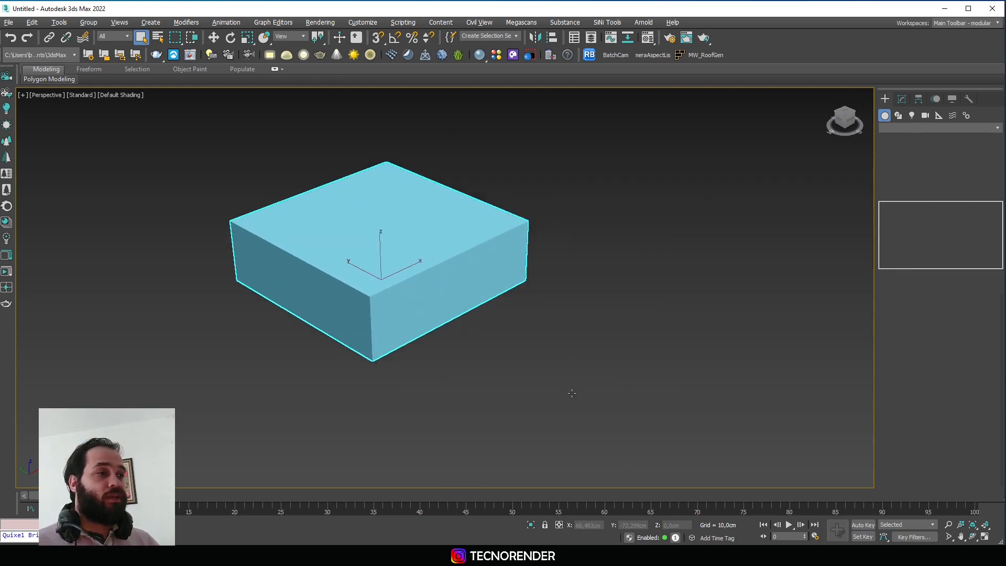
Connect the four box edges running along X with one segment, splitting the box across its width
click(922, 320)
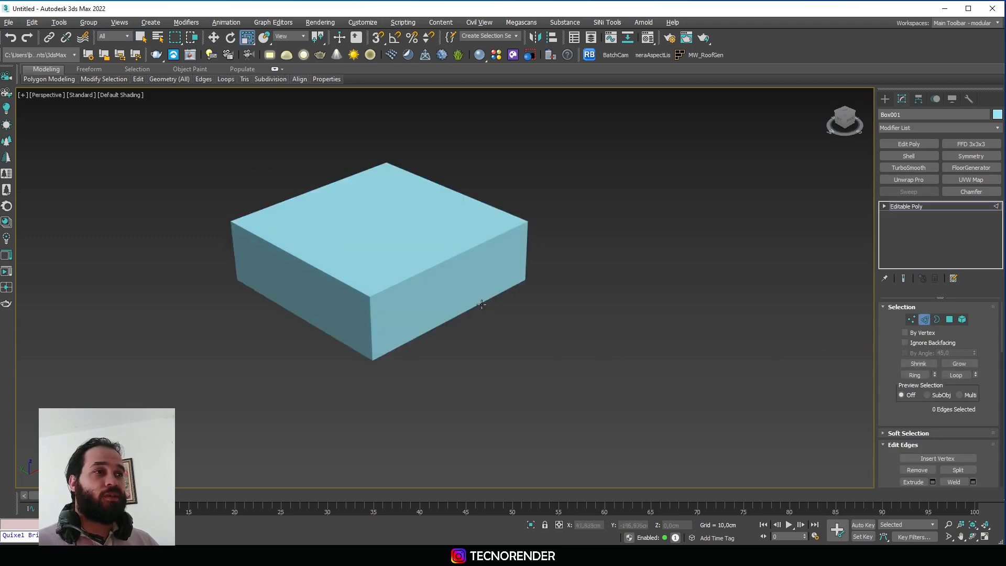
key(t)
scroll(480, 299, down, 5)
scroll(497, 293, up, 2)
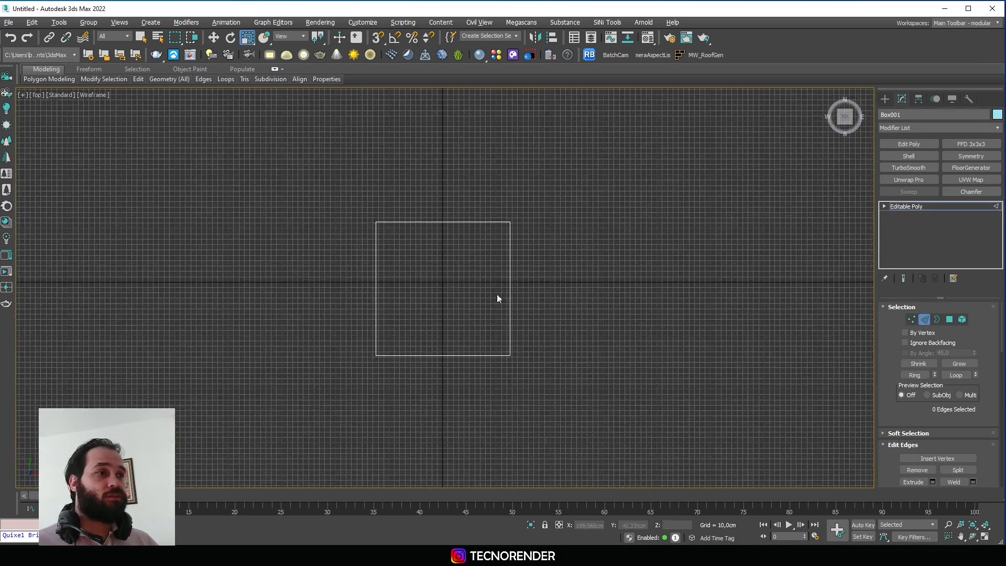
drag(478, 181, 448, 449)
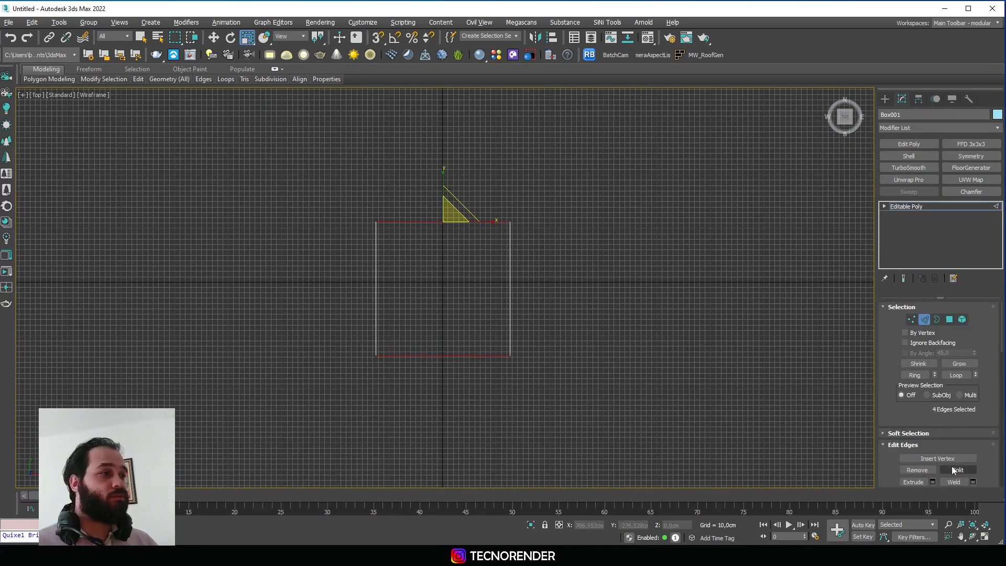
scroll(964, 471, down, 2)
click(973, 475)
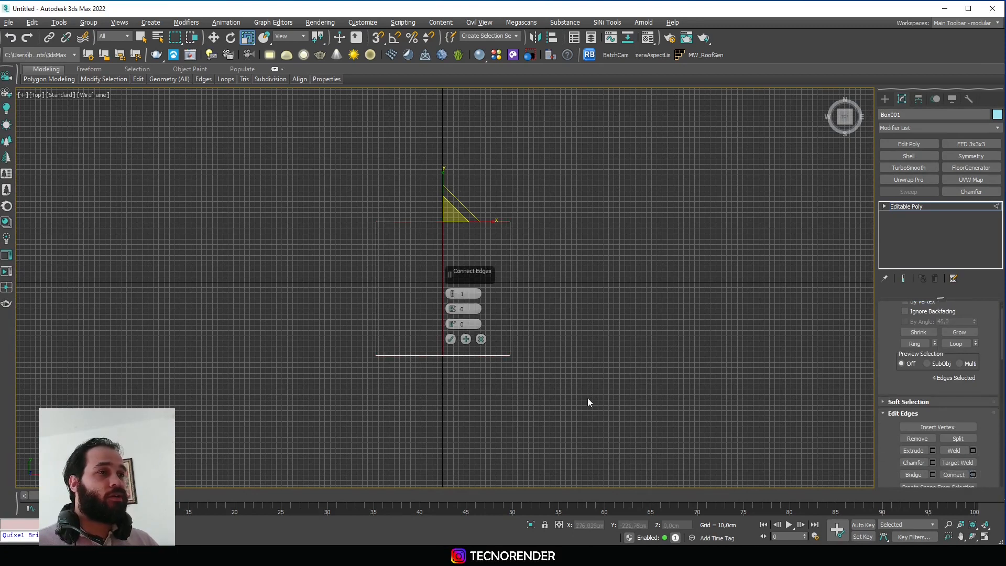
click(447, 338)
Move the new edge loop along X to about -27.7 cm, leaving one section narrower than the other
key(w)
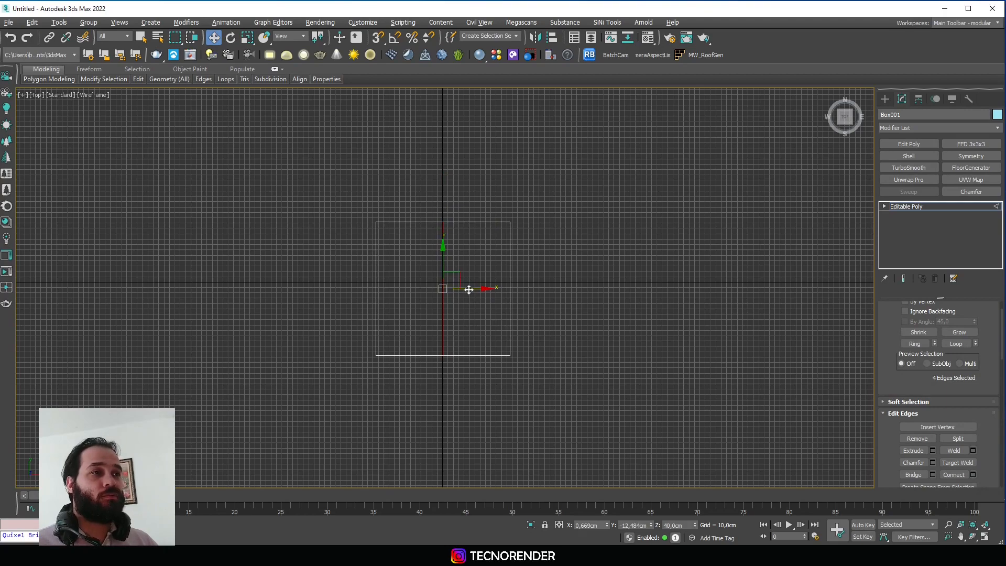
drag(466, 288, 454, 292)
alt+middle_drag(454, 292, 456, 316)
key(F3)
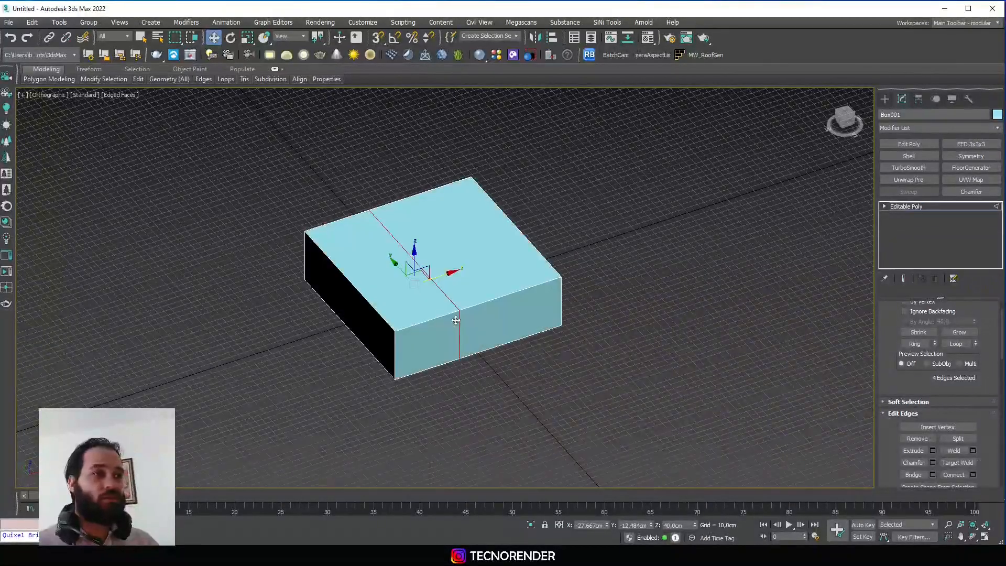
scroll(520, 307, up, 2)
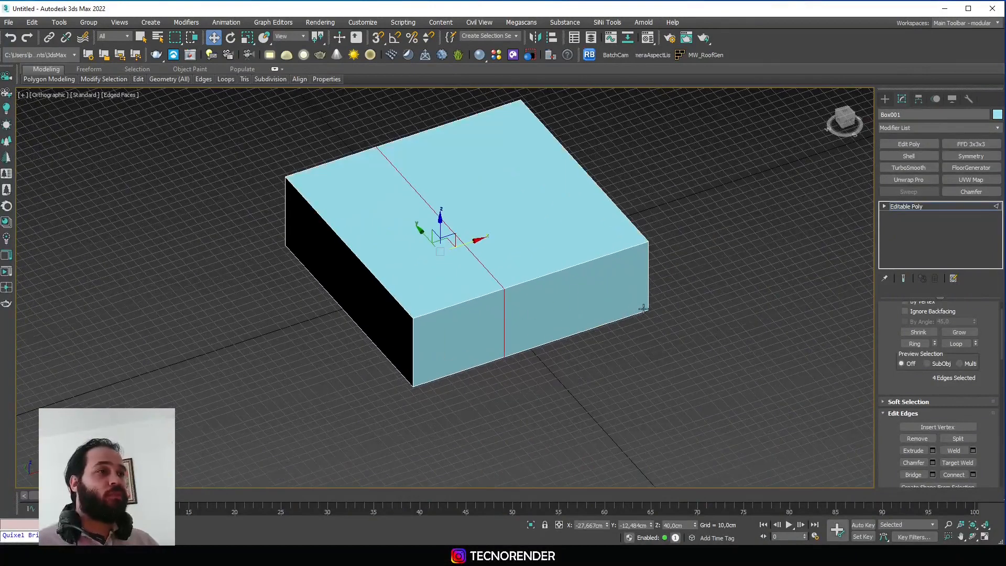
Connect all six vertical edges of the box with three segments to divide its height into four rows
click(637, 312)
key(f)
key(F3)
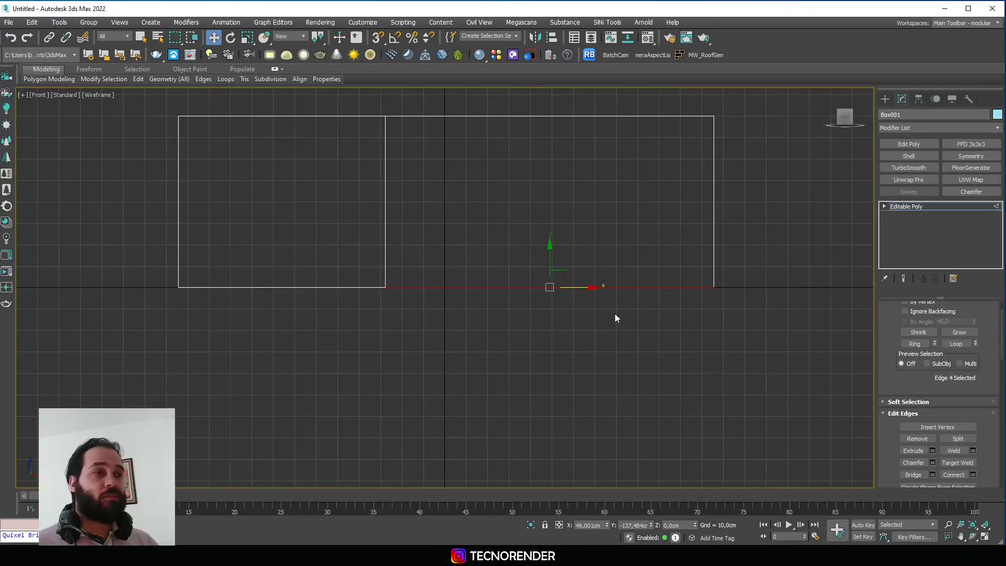
drag(228, 231, 110, 226)
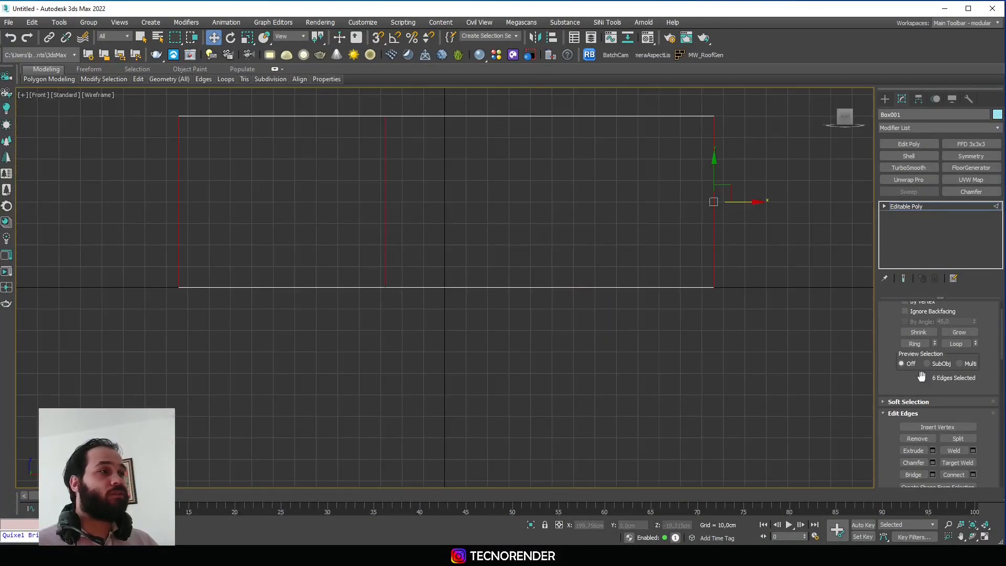
click(972, 475)
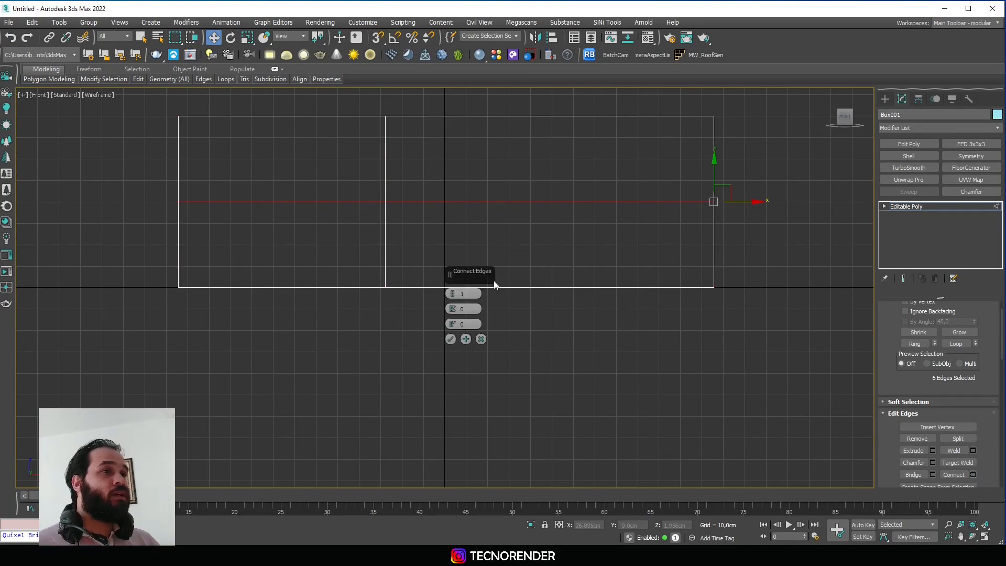
click(452, 293)
click(453, 294)
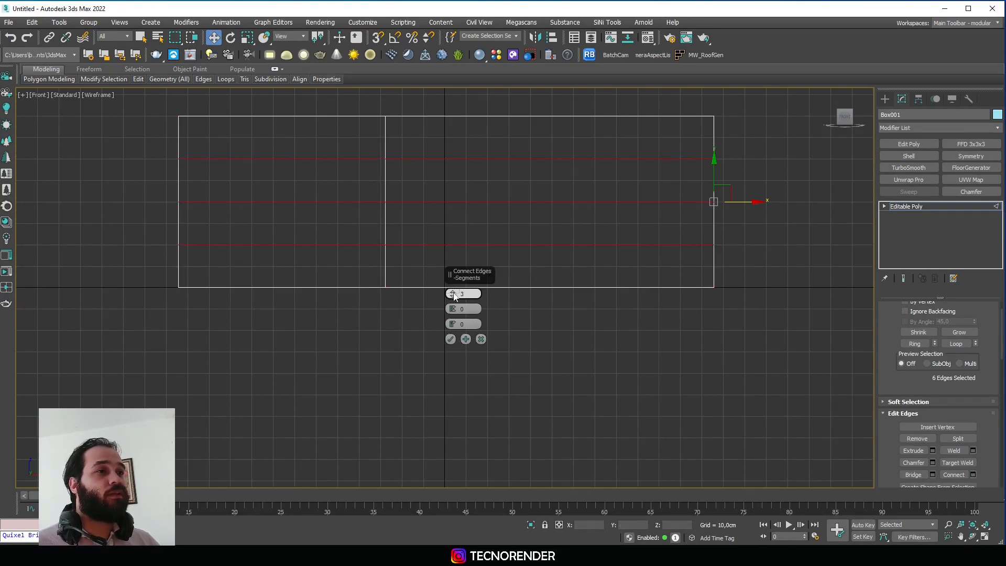
click(450, 339)
Extrude all front polygons except the topmost one of the narrow section by 25 cm to form the first stair tread
key(4)
scroll(433, 281, down, 2)
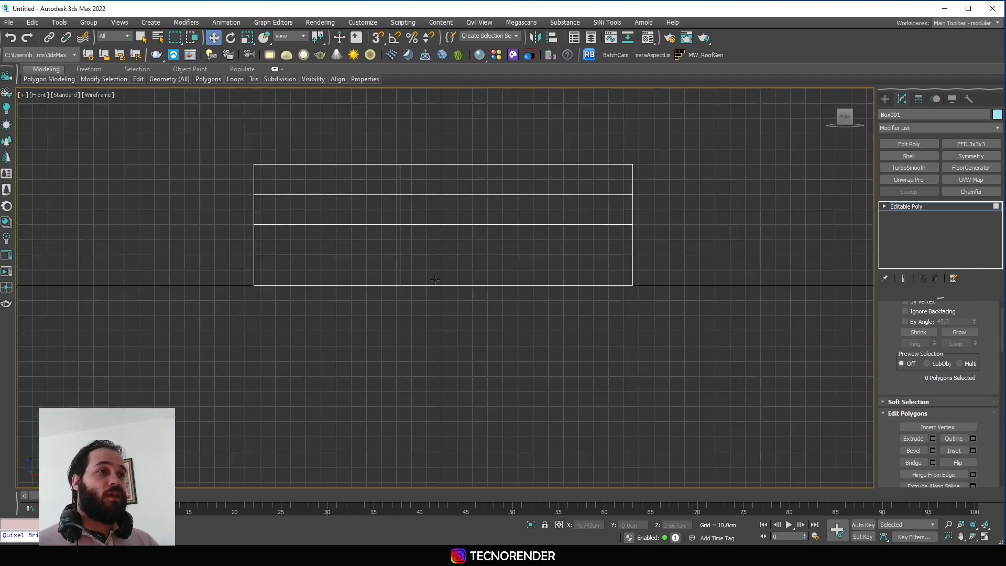
alt+middle_drag(434, 281, 460, 298)
key(F3)
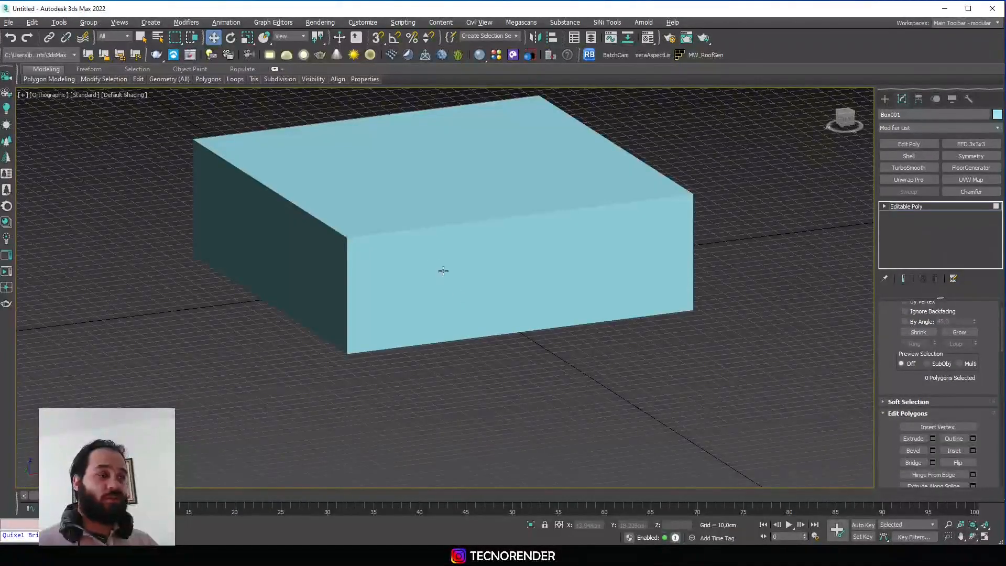
click(436, 255)
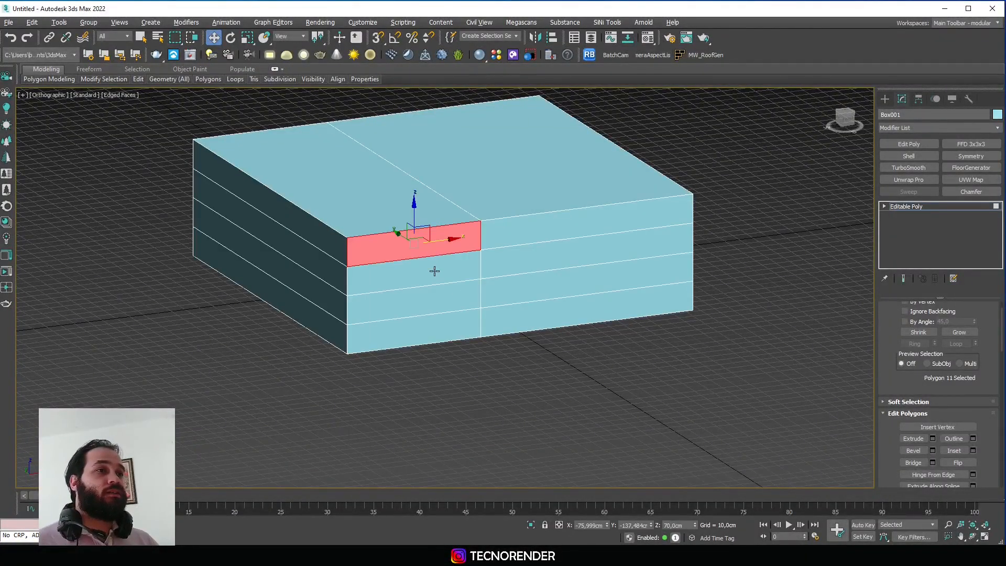
ctrl+click(434, 270)
ctrl+click(439, 293)
ctrl+click(441, 315)
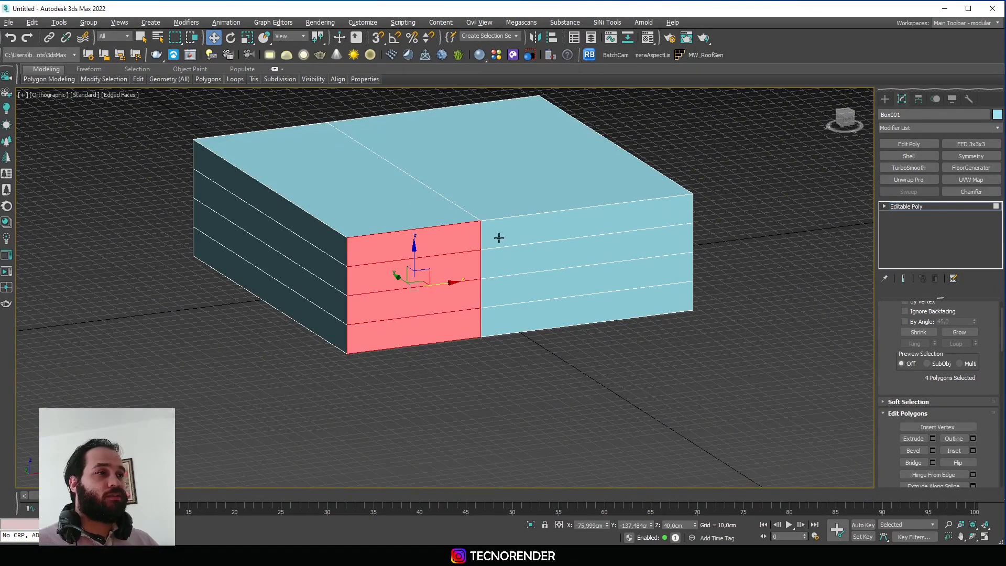
alt+click(443, 239)
ctrl+click(511, 242)
ctrl+click(505, 265)
ctrl+click(503, 289)
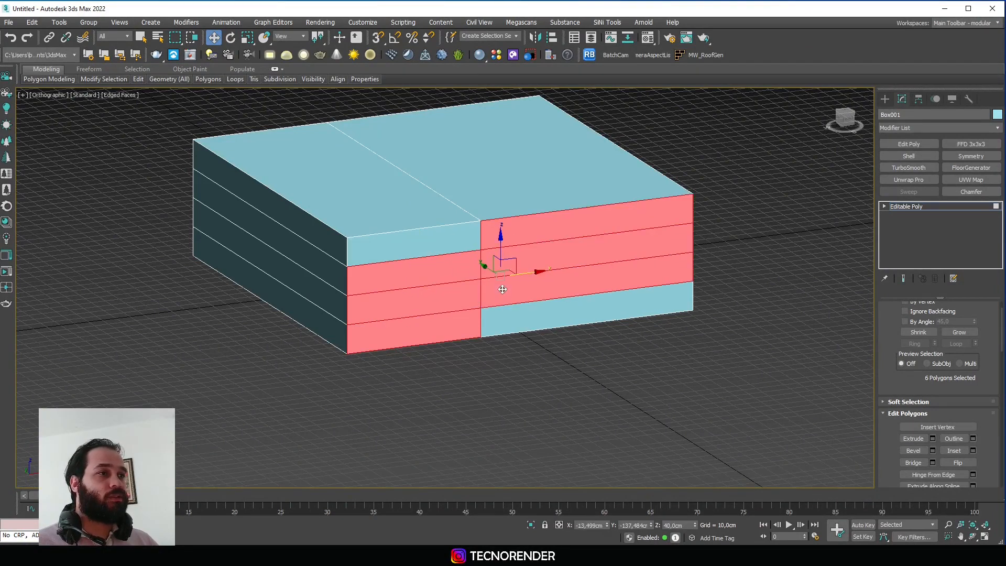
ctrl+click(541, 329)
click(933, 439)
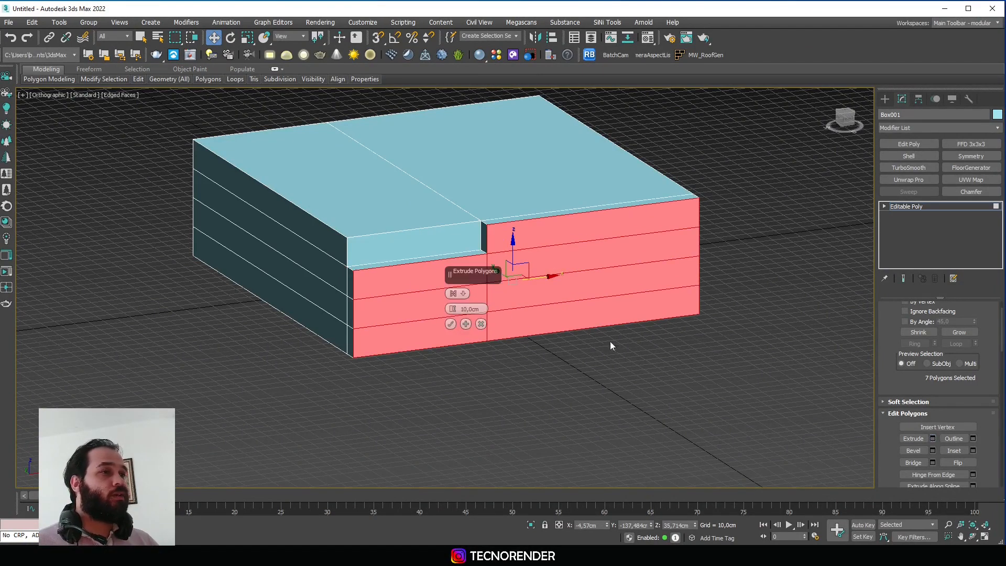
double_click(486, 307)
text(25)
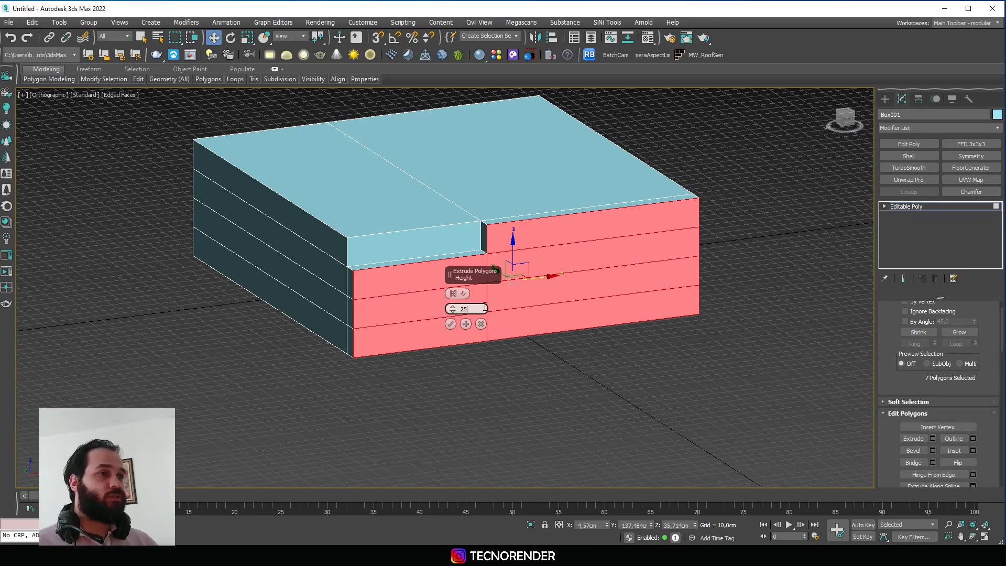
key(Return)
click(451, 323)
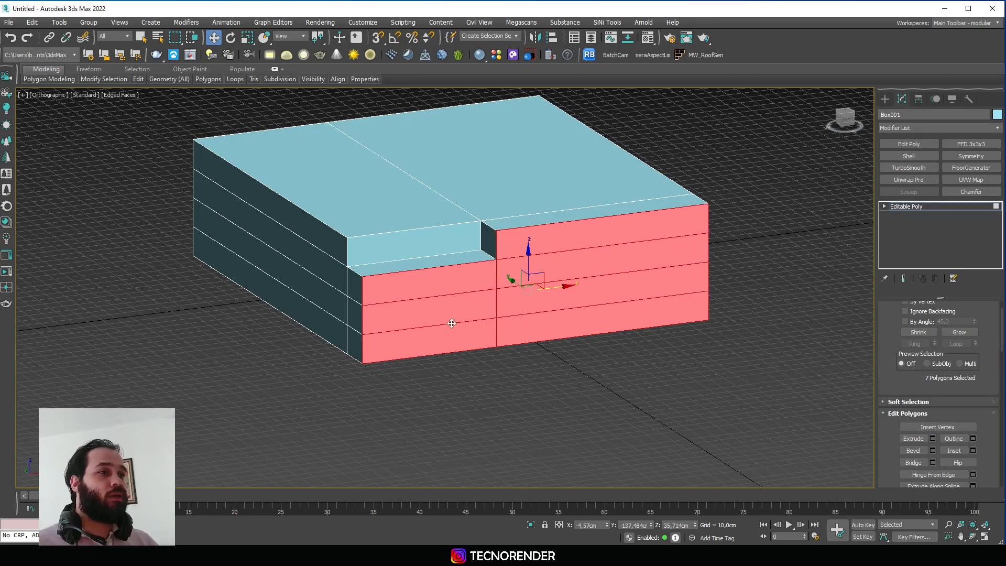
Exclude the narrow section's second polygon from the selection and extrude the remaining front polygons by 25 cm
alt+click(441, 294)
click(933, 439)
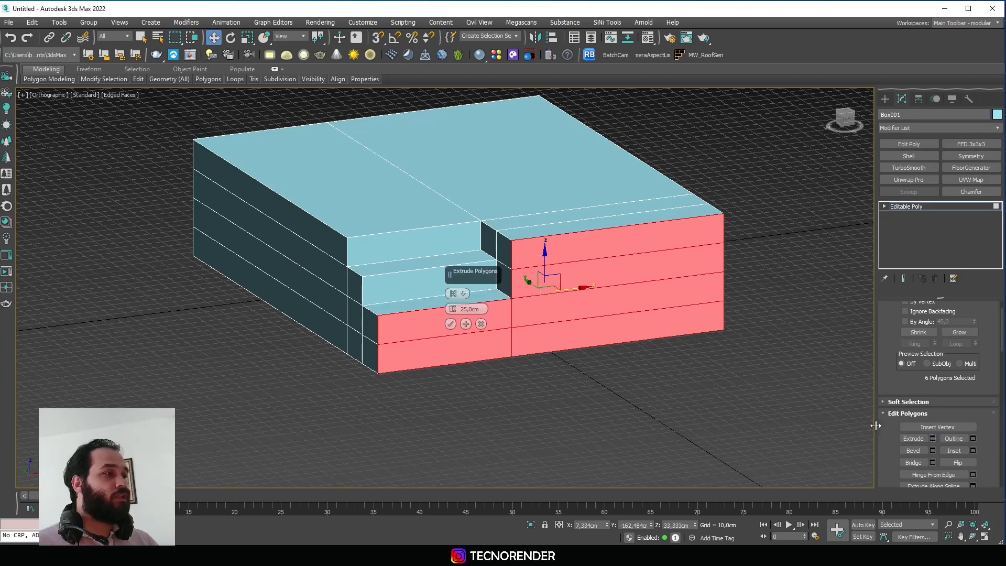
click(451, 324)
Exclude the narrow section's third polygon and extrude the remaining five front polygons by 25 cm to finish the steps
alt+click(467, 319)
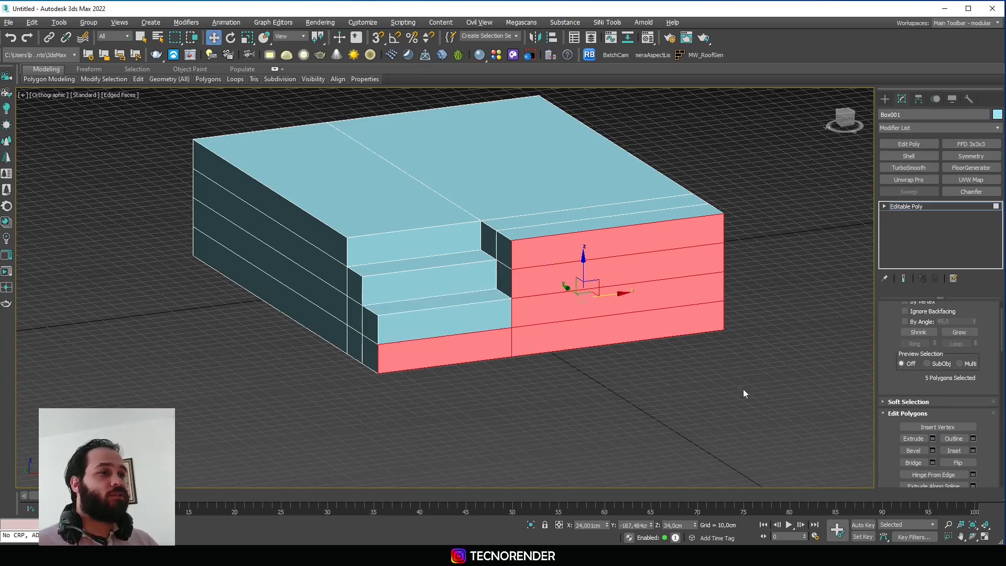
click(932, 438)
click(716, 404)
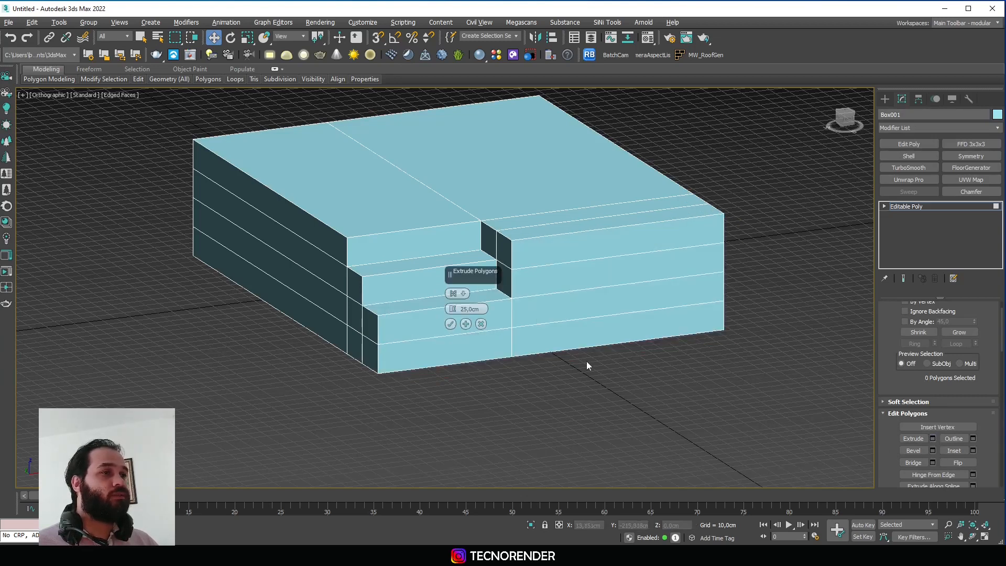
key(ctrl+z)
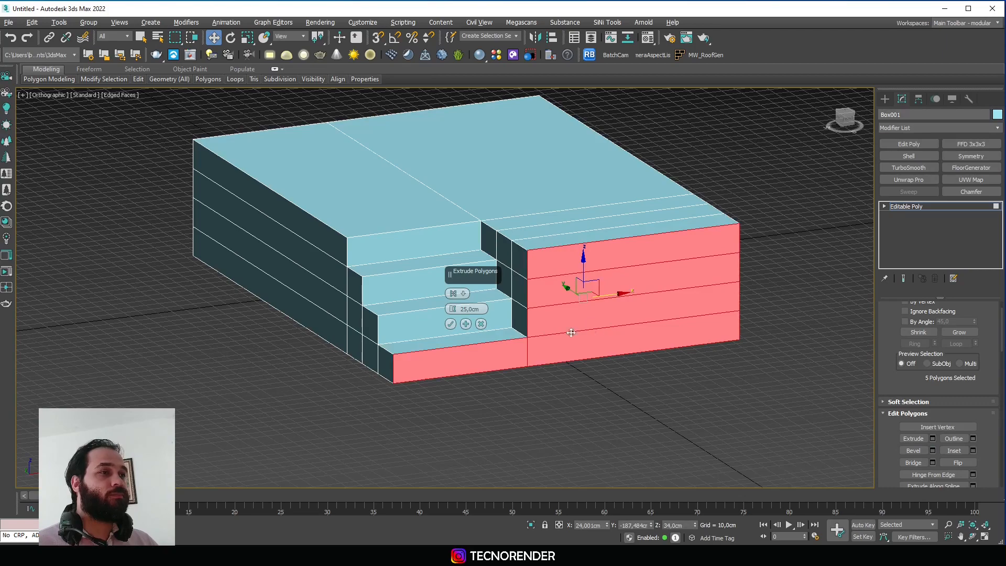
click(451, 323)
click(496, 409)
alt+middle_drag(495, 409, 514, 406)
scroll(450, 366, down, 4)
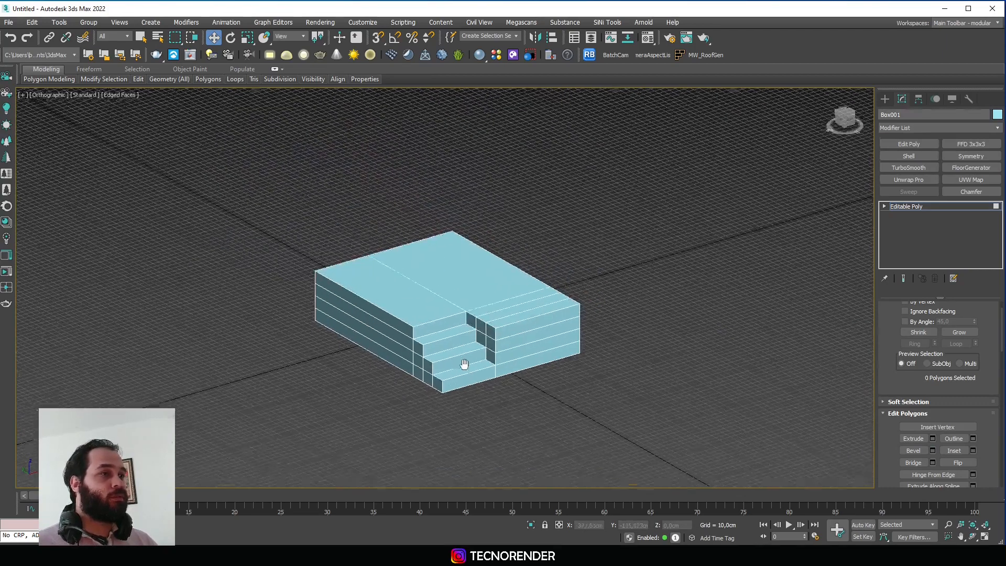
scroll(494, 344, up, 2)
middle_drag(505, 340, 487, 336)
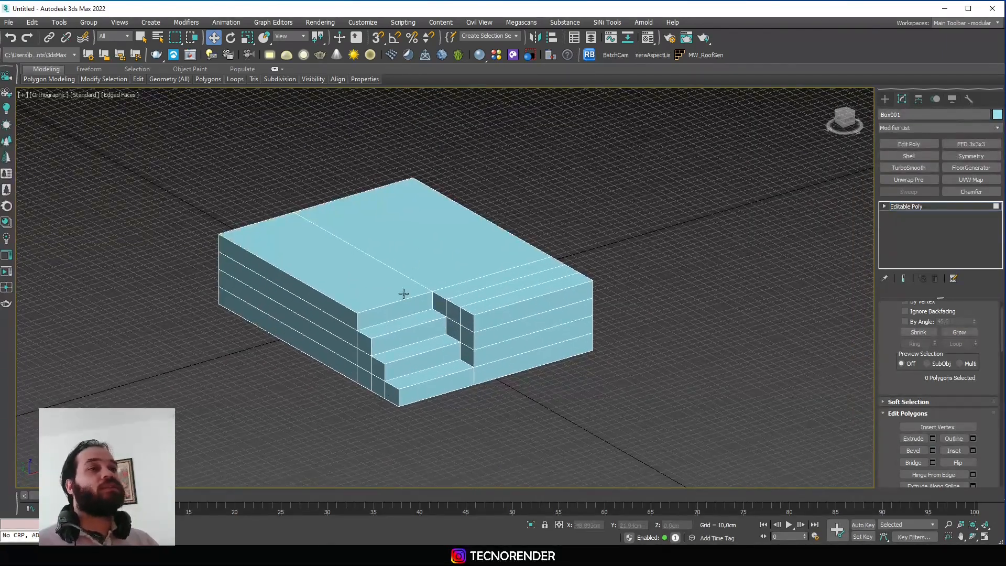
Inset the platform's two large top polygons by 30 cm and delete the inner polygons to open the top
key(t)
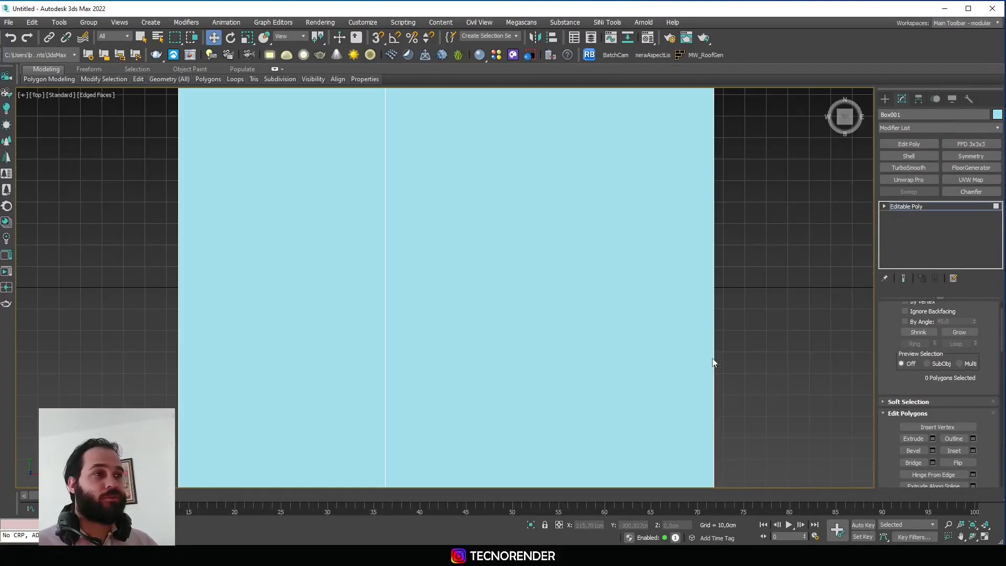
scroll(611, 314, down, 5)
middle_drag(611, 314, 570, 278)
click(541, 284)
ctrl+click(519, 285)
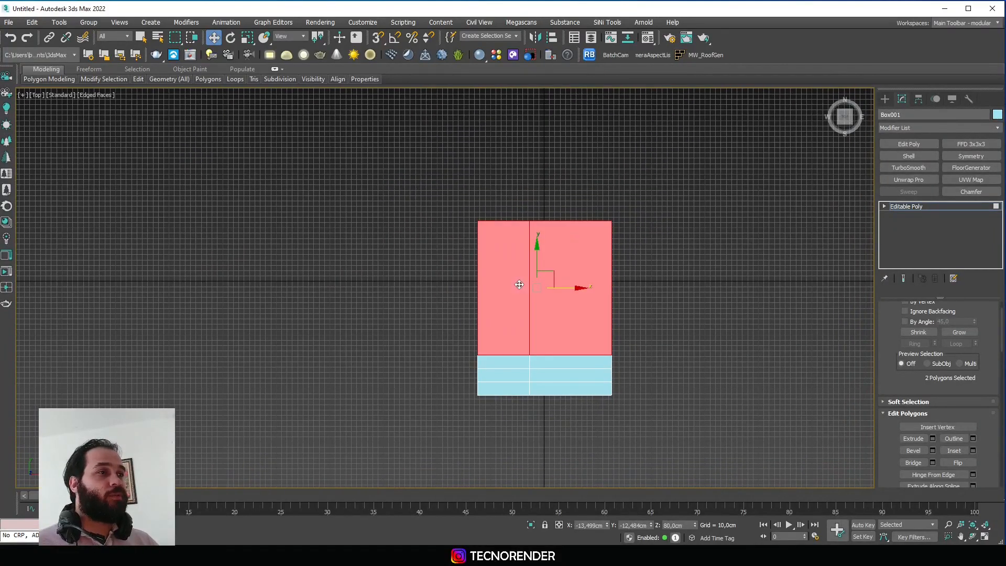
click(973, 451)
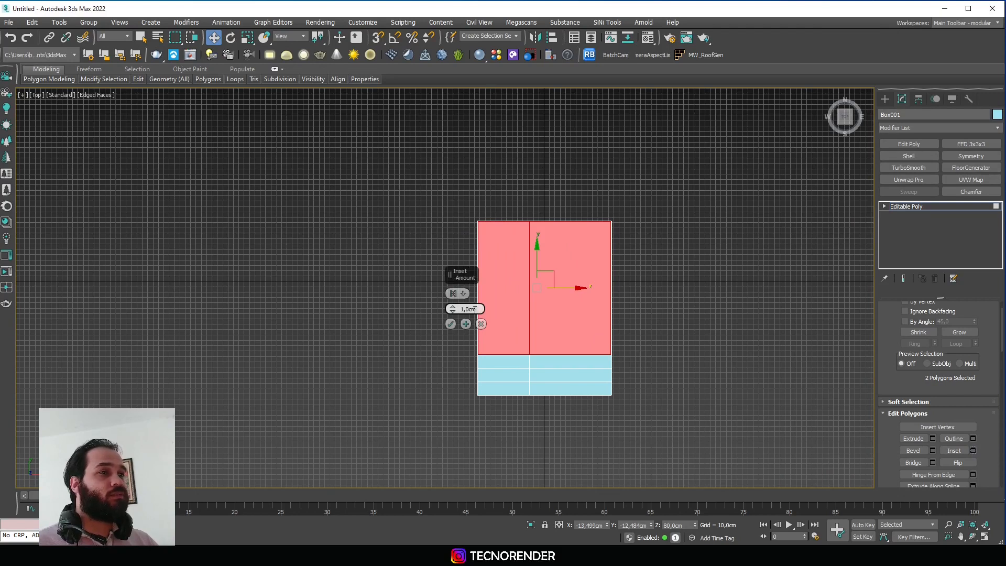
text(30)
key(Return)
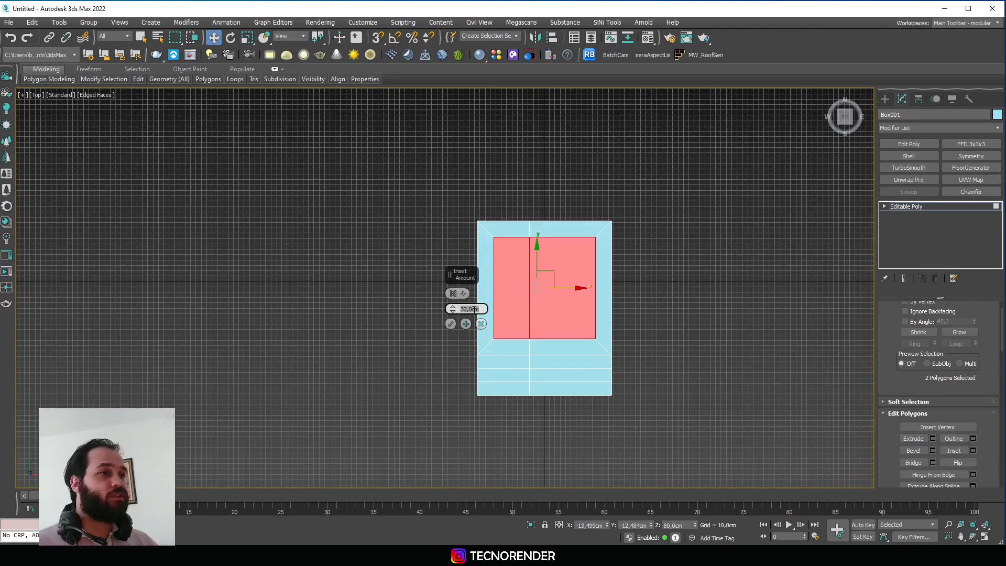
click(451, 323)
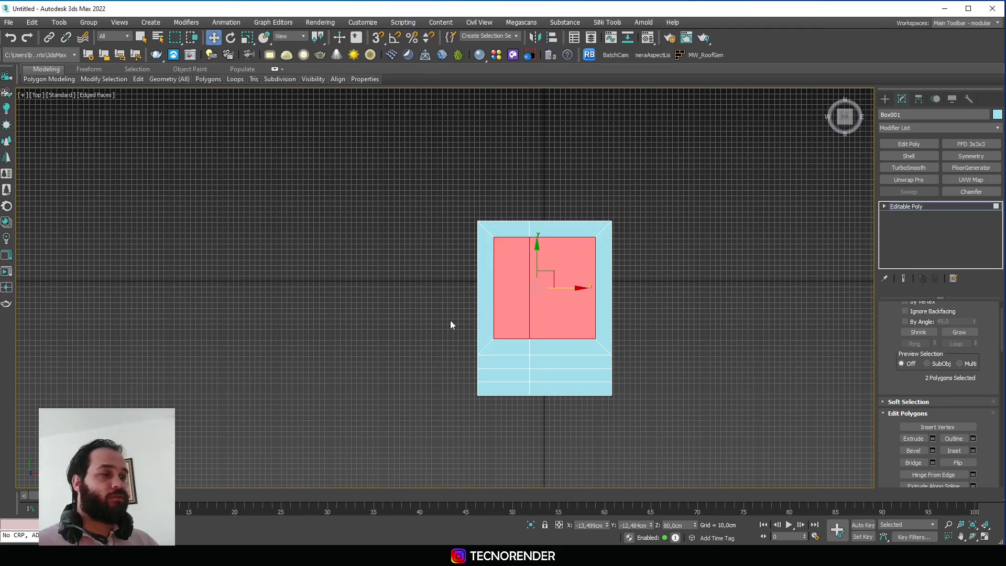
key(Delete)
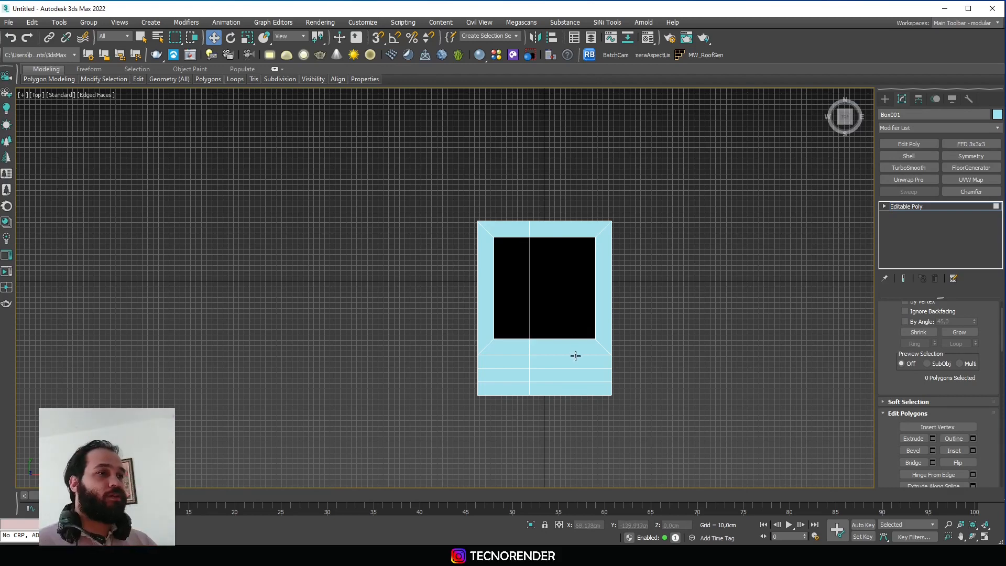
Inset the three top strips of the wide front section beside the stairs together by 5 cm
scroll(568, 359, up, 3)
middle_drag(564, 358, 534, 318)
click(534, 320)
ctrl+click(534, 370)
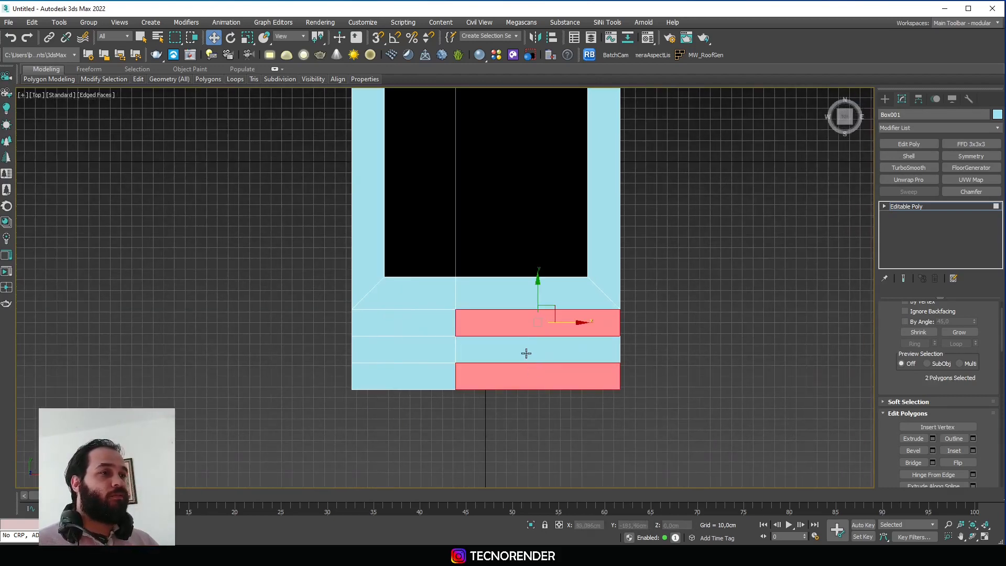
ctrl+click(524, 349)
click(973, 450)
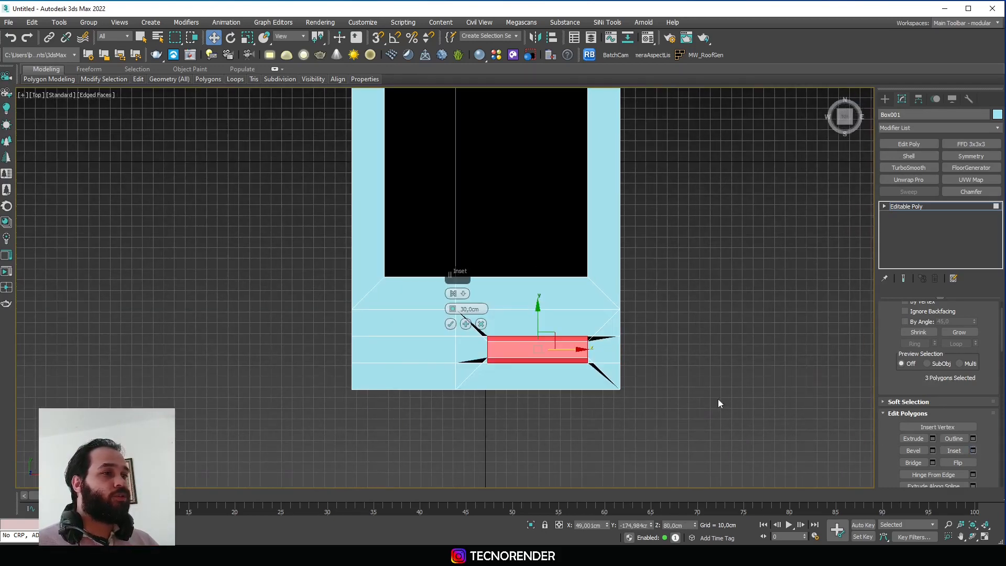
text(54)
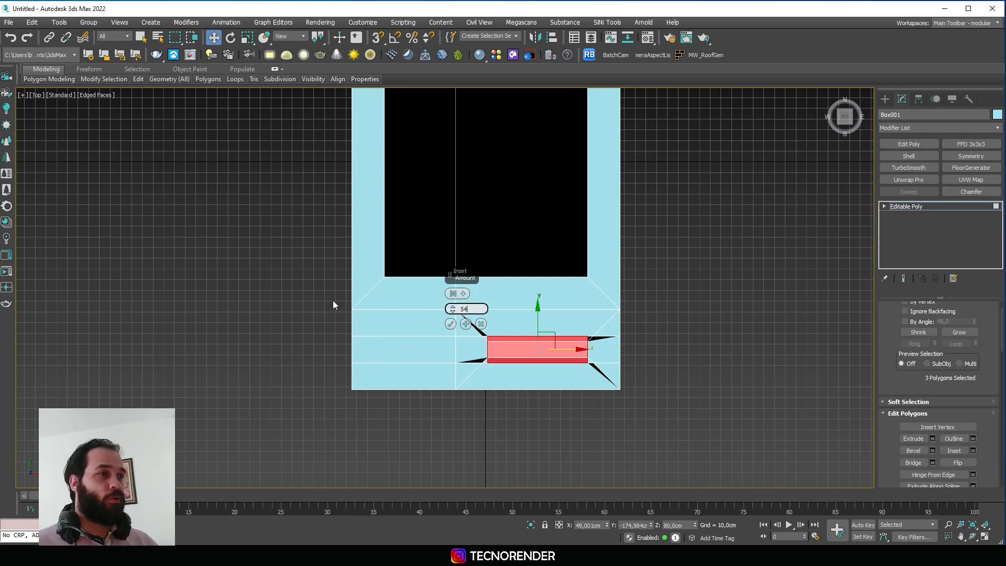
key(BackSpace)
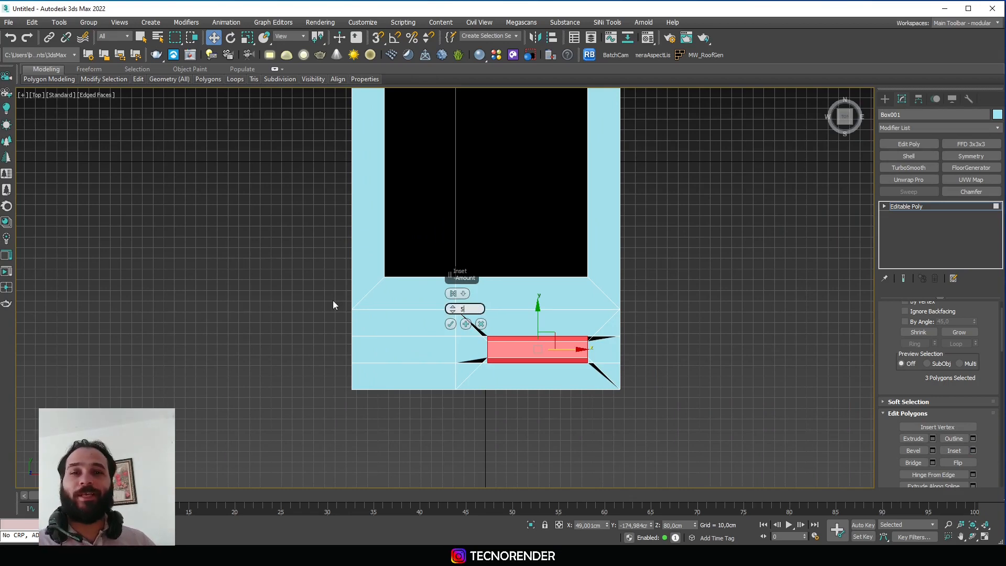
key(Return)
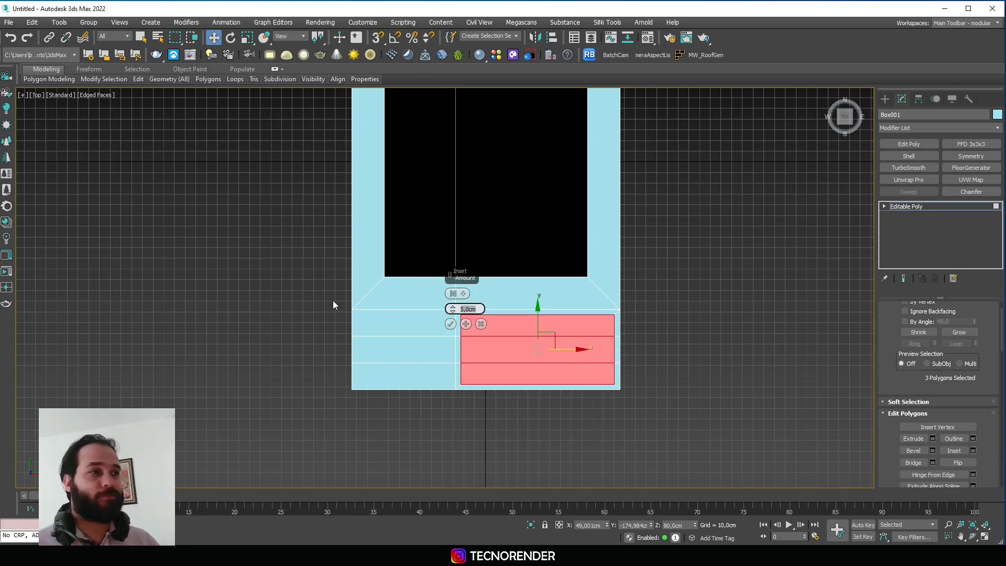
click(450, 324)
Extrude the three inset strips beside the stairs by -10 cm to form a shallow recess, then clear the selection
alt+middle_drag(450, 324, 510, 309)
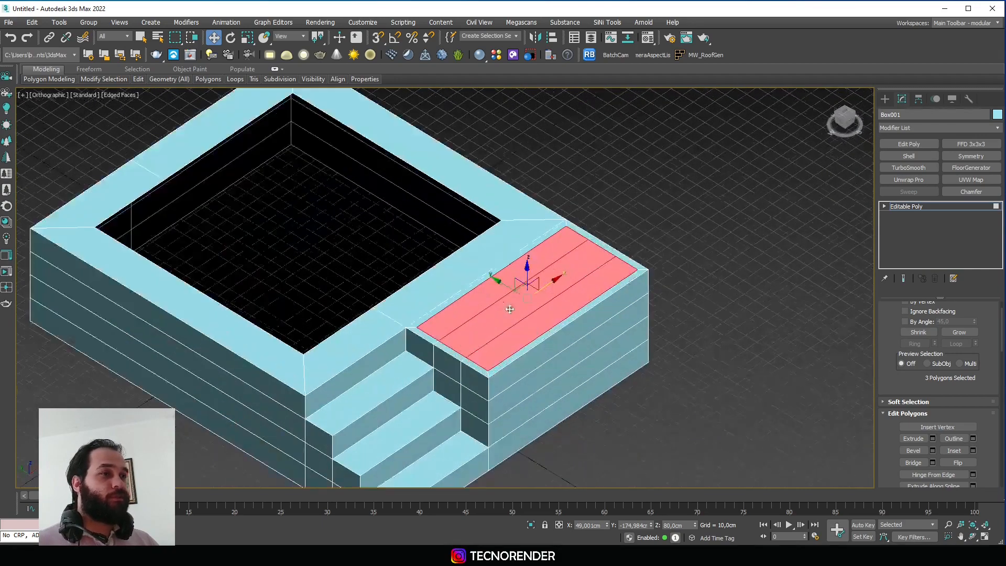
click(933, 439)
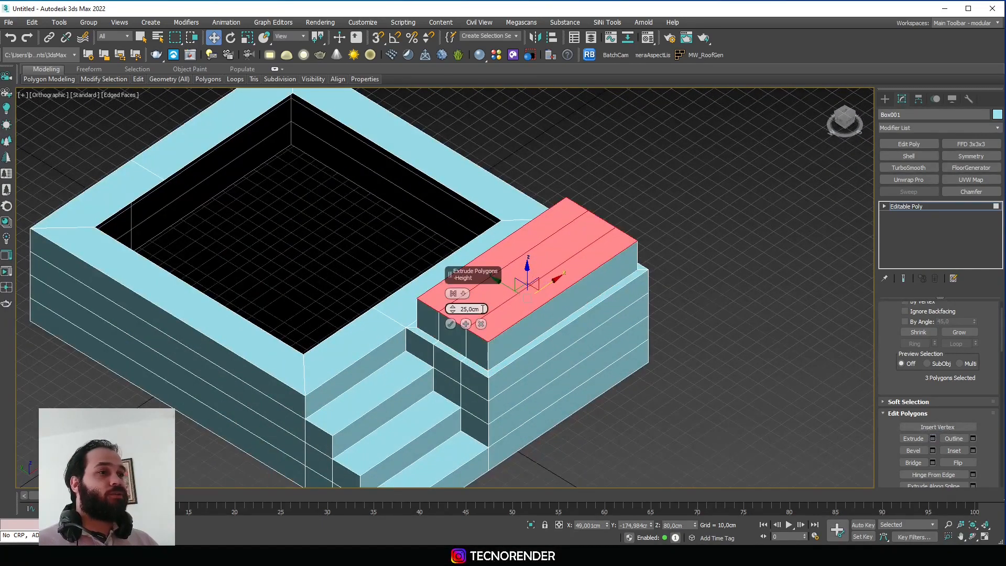
double_click(482, 309)
key(BackSpace)
text(-10)
key(Return)
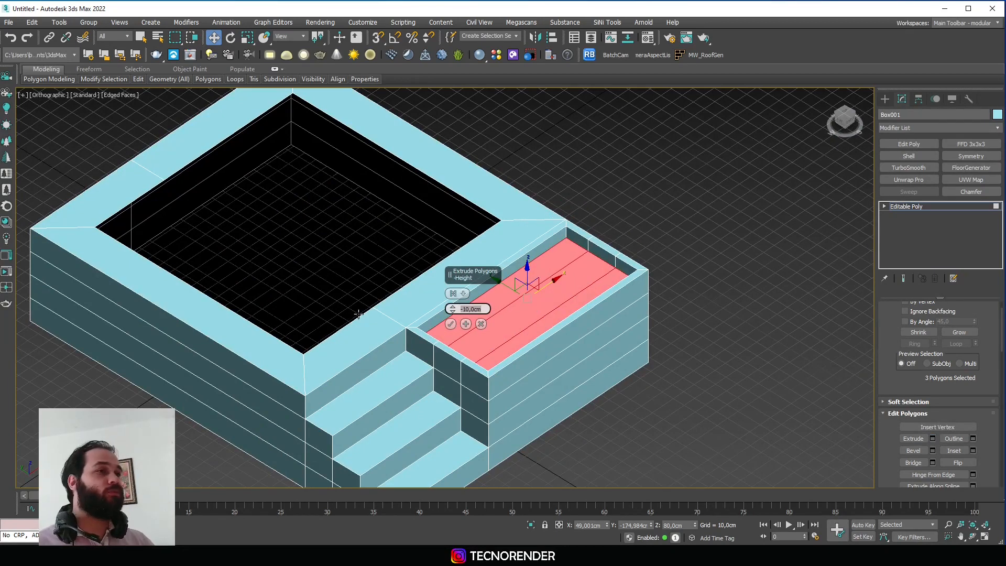
click(452, 324)
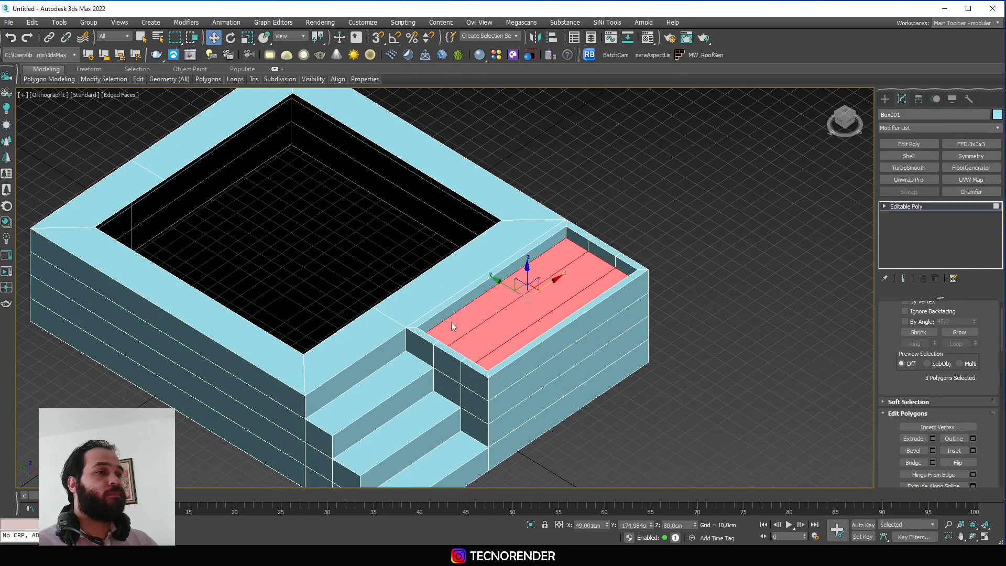
click(657, 228)
Select all eight polygons on the underside of the platform and delete them
scroll(650, 233, down, 5)
alt+middle_drag(595, 256, 560, 221)
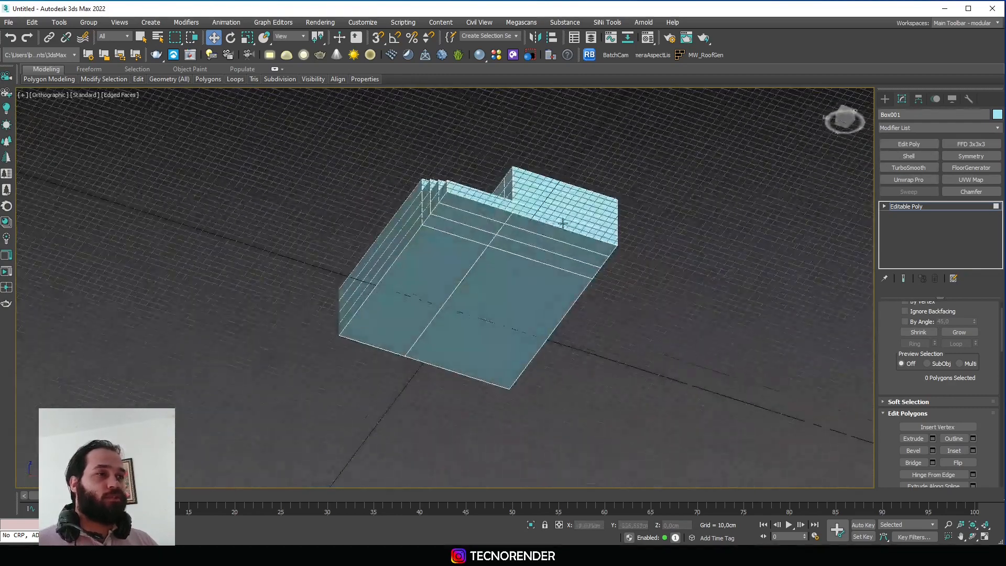
click(520, 229)
ctrl+click(477, 218)
ctrl+click(479, 208)
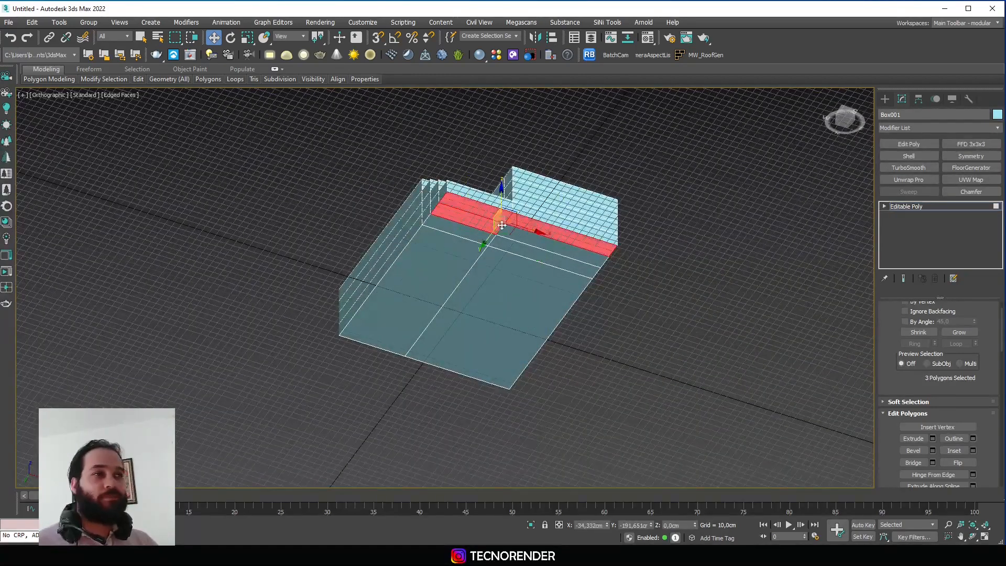
ctrl+click(516, 236)
ctrl+click(517, 250)
ctrl+click(501, 268)
ctrl+click(477, 240)
ctrl+click(463, 257)
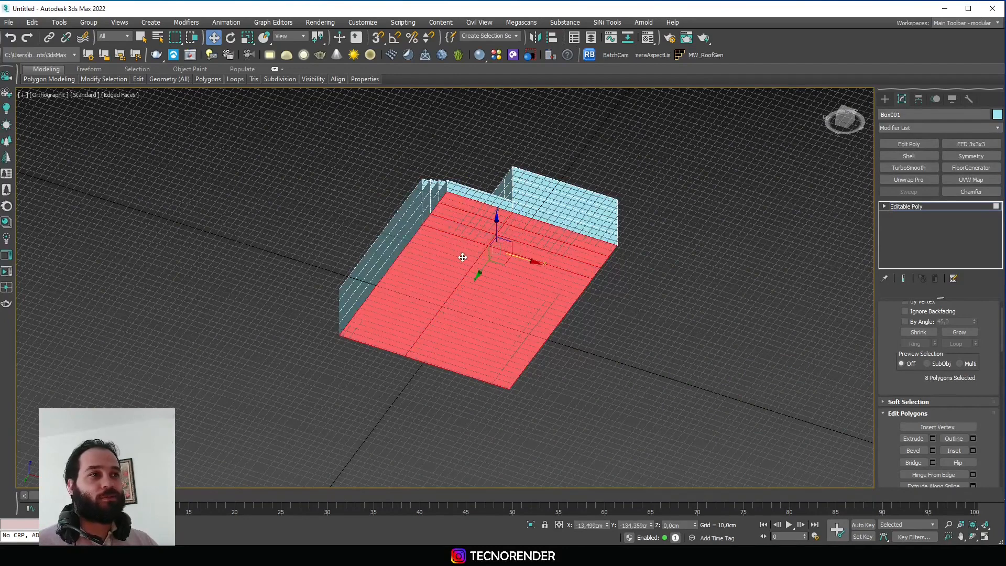
key(Delete)
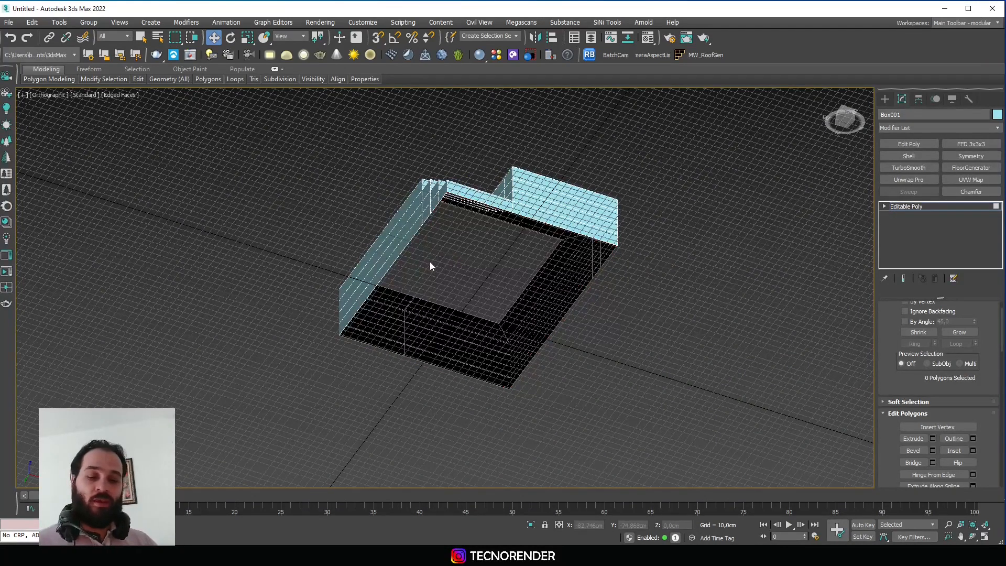
Inset the two middle long polygons of the stair-side wall by 5 cm in the Left view with edged faces shown
key(l)
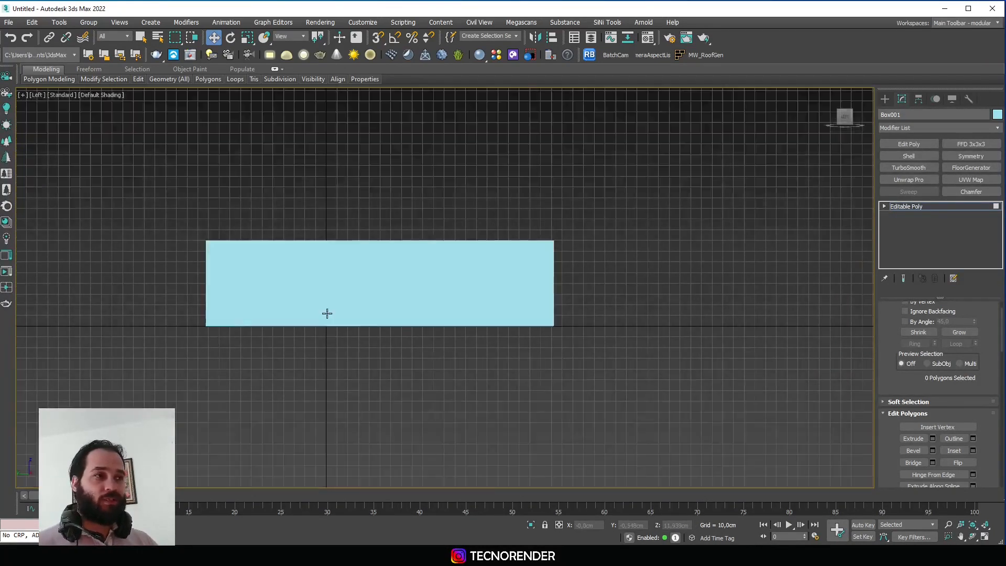
click(417, 286)
key(F4)
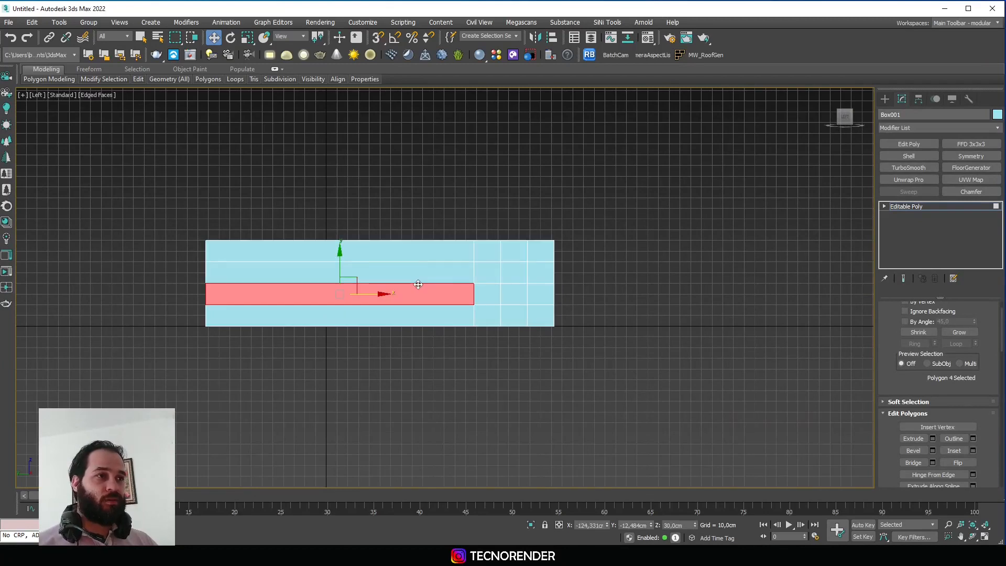
click(423, 266)
click(418, 258)
ctrl+click(411, 269)
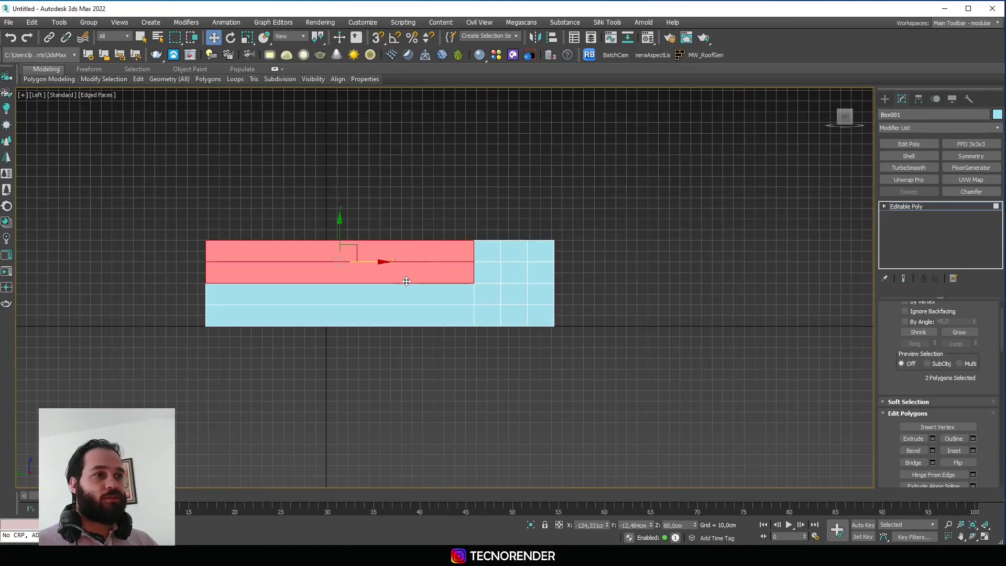
click(403, 275)
ctrl+click(406, 289)
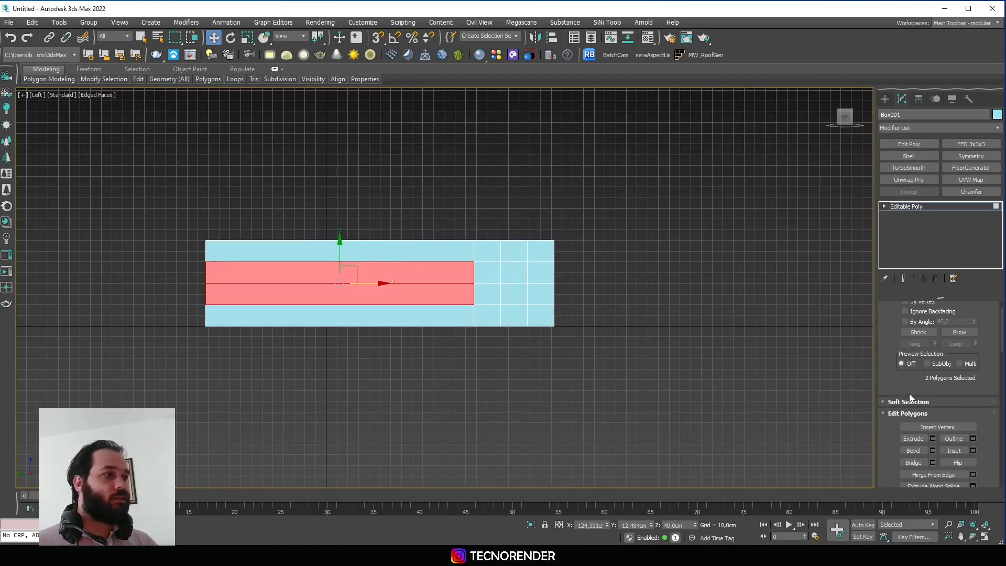
click(973, 451)
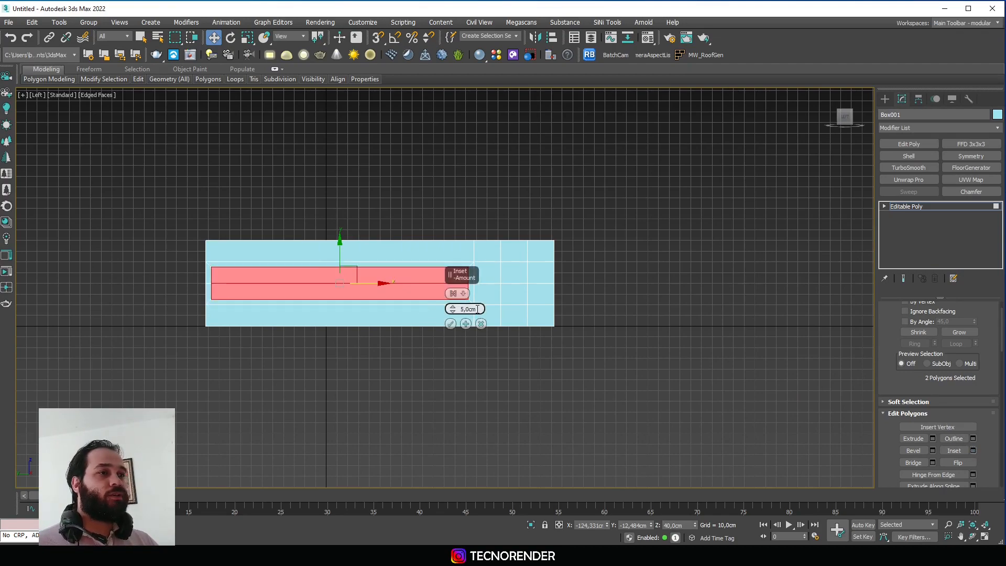
click(451, 324)
Extrude the inset side-wall polygons by -15 cm to form a long niche, and clear the selection
alt+middle_drag(495, 281, 427, 324)
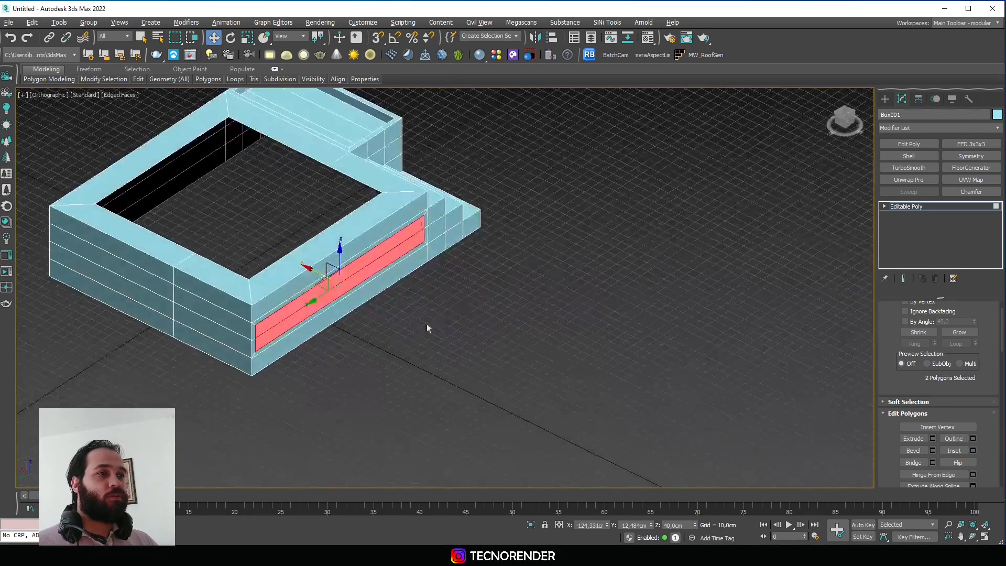
scroll(427, 328, up, 2)
click(932, 439)
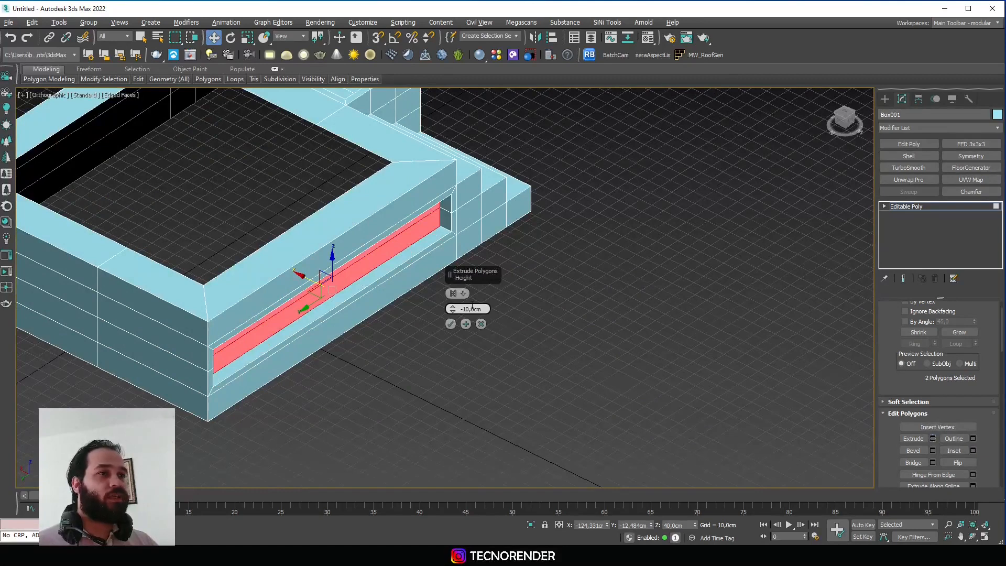
drag(489, 309, 427, 301)
text(15)
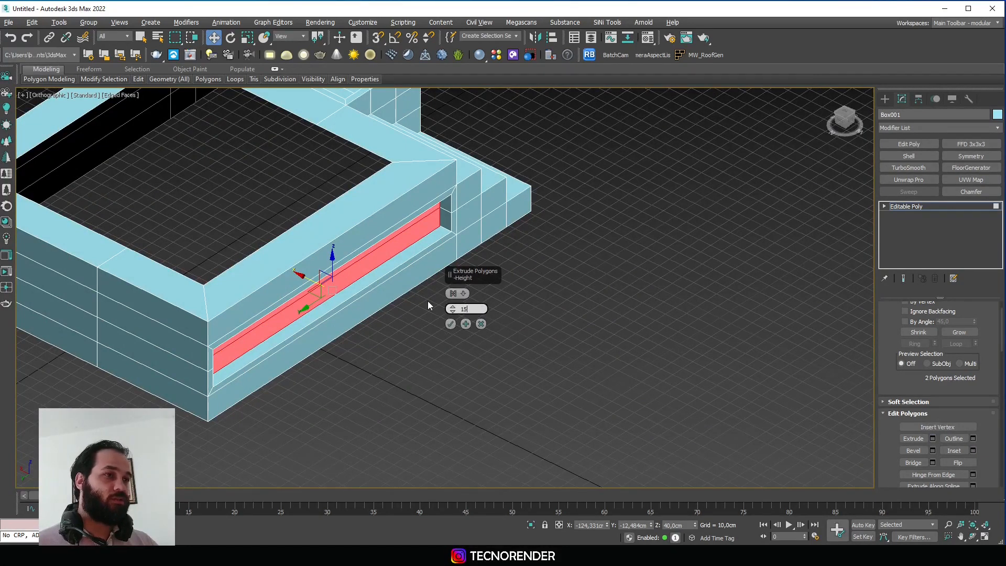
key(Return)
text(-15)
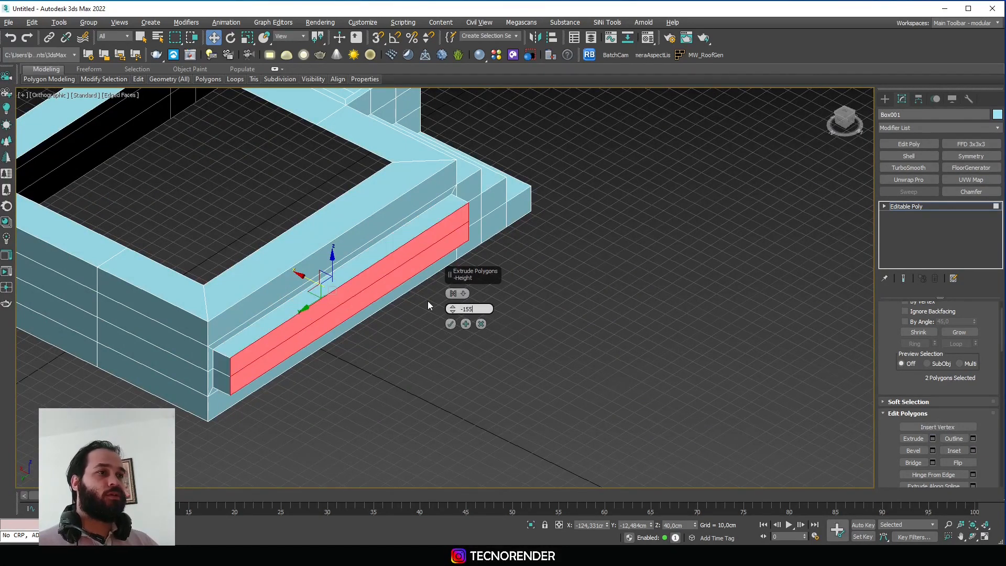
key(Return)
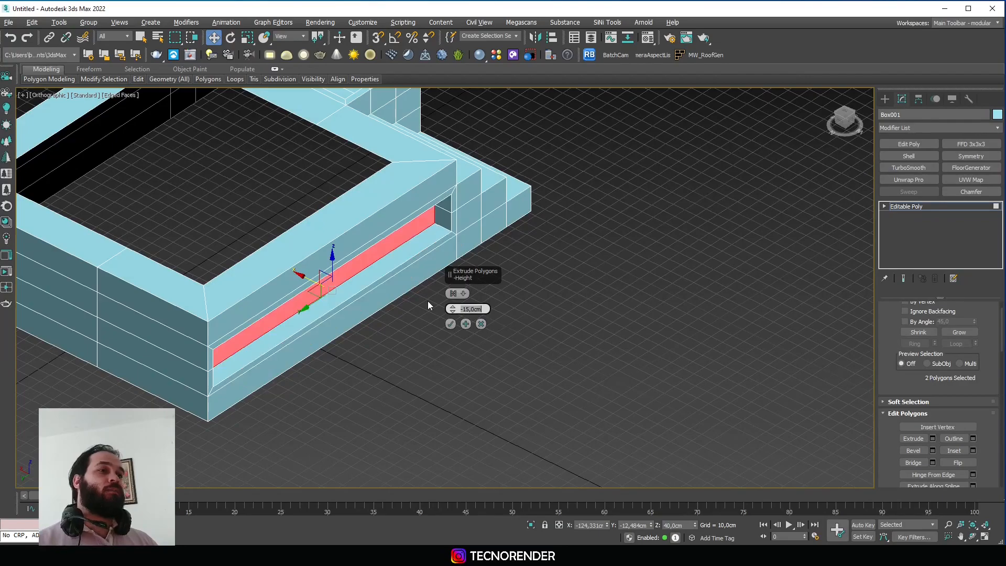
click(452, 326)
click(511, 321)
Select the four front polygons of the wide section beside the stairs and detach them as a separate object
scroll(528, 328, down, 6)
alt+middle_drag(528, 328, 469, 329)
scroll(464, 302, up, 4)
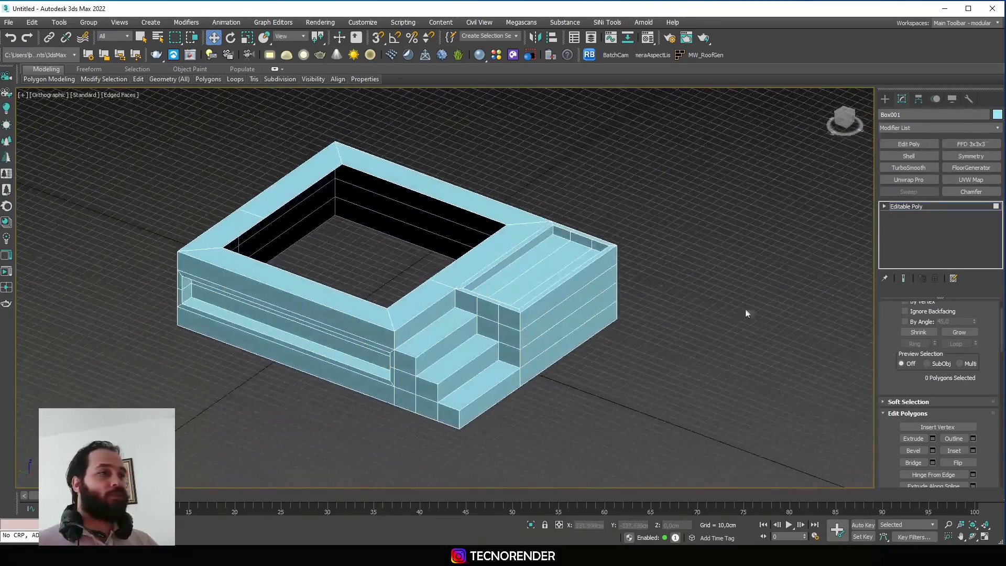
scroll(974, 311, up, 2)
middle_drag(588, 331, 590, 332)
click(572, 310)
ctrl+click(572, 331)
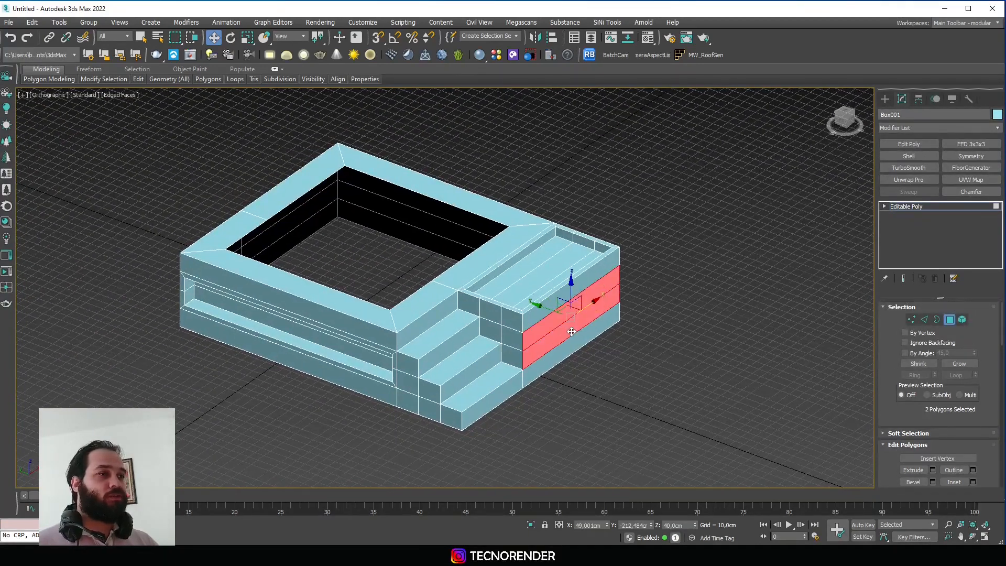
ctrl+click(572, 288)
ctrl+click(576, 335)
scroll(975, 461, down, 3)
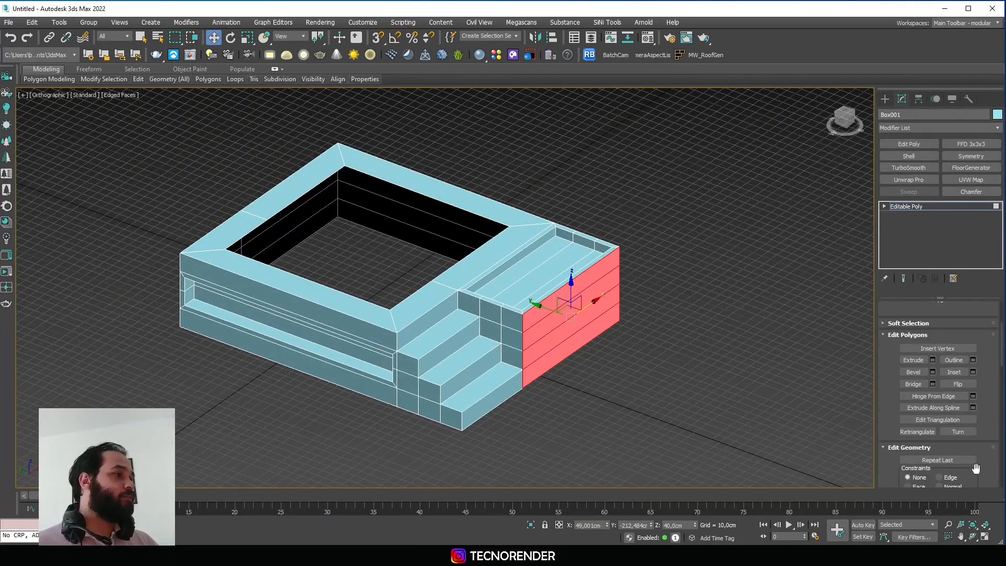
scroll(976, 468, down, 3)
click(969, 479)
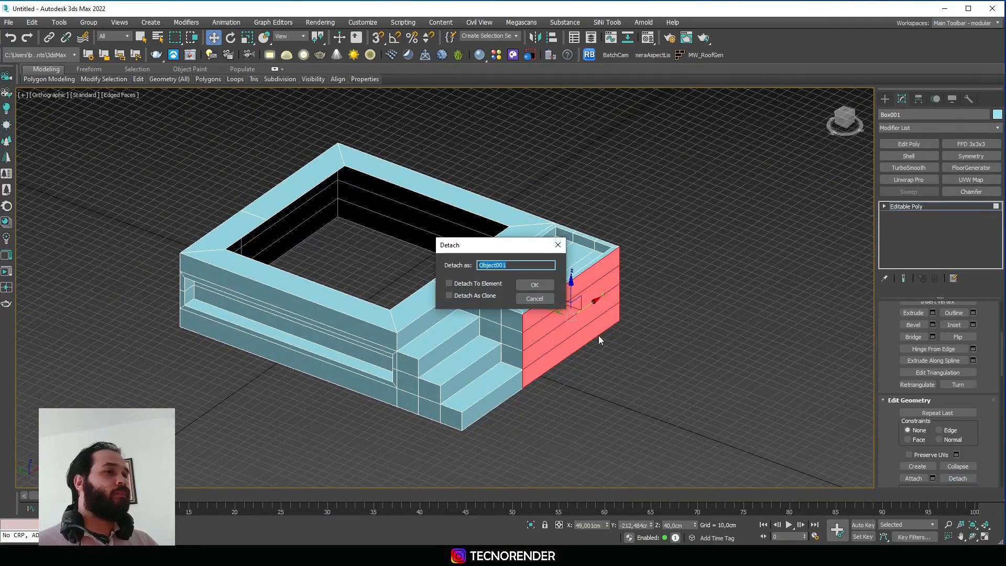
click(534, 299)
Select the detached front panel beside the stairs and apply the FloorGenerator modifier to it
click(595, 283)
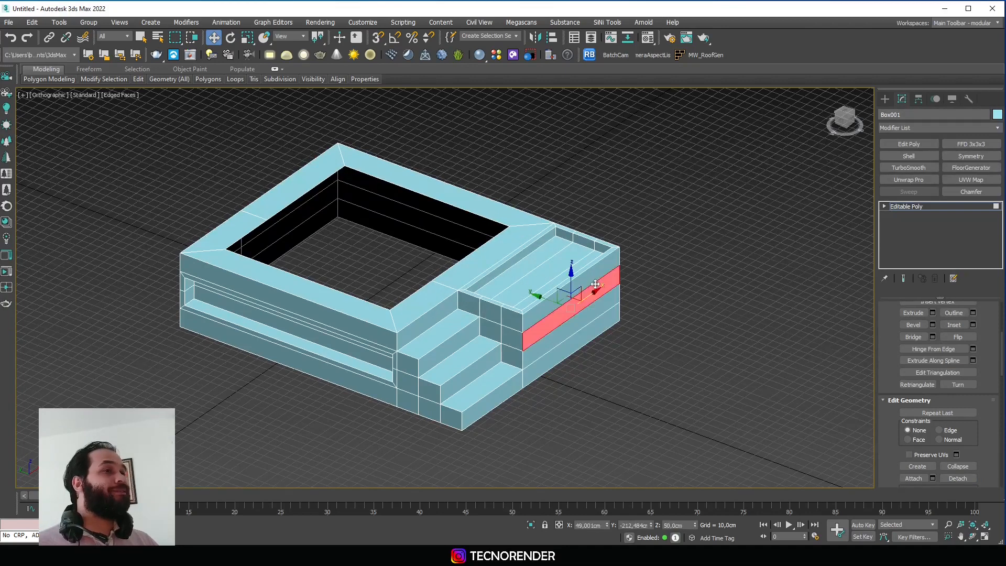
click(885, 99)
click(705, 215)
click(572, 301)
click(902, 99)
click(917, 129)
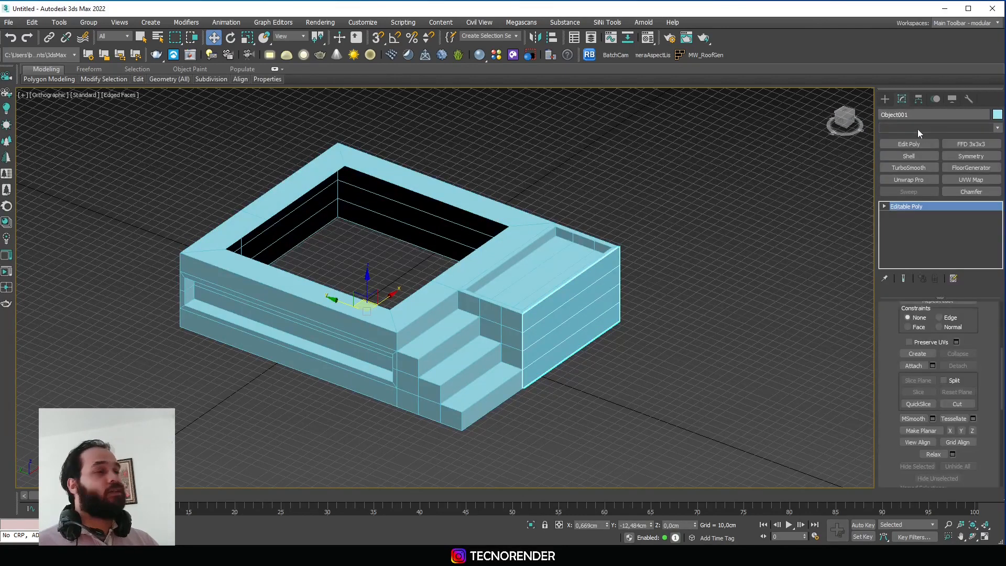
text(flo)
key(Return)
scroll(941, 320, up, 4)
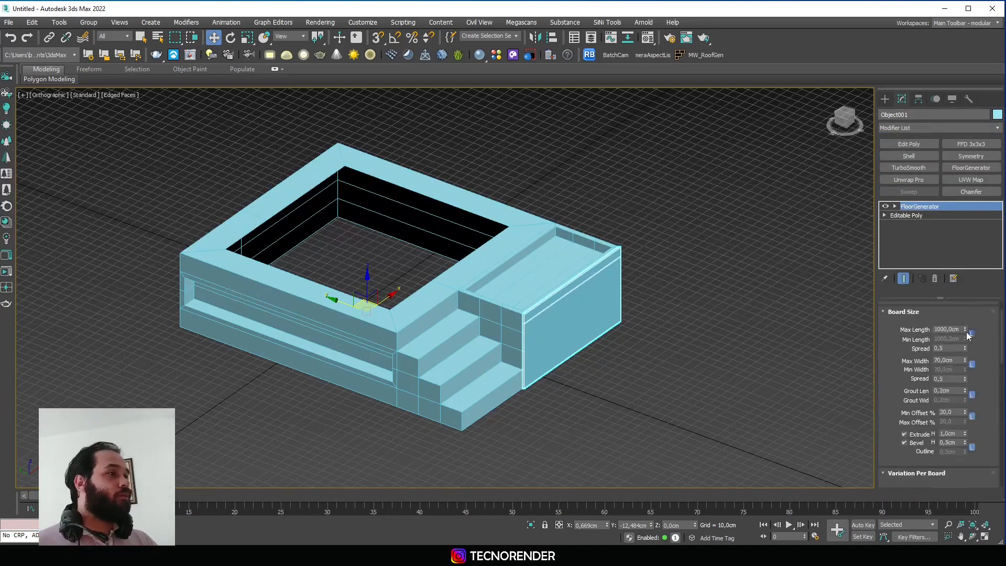
Set the front panel's board Max Width to 10 cm and its board Direction to 90
double_click(950, 330)
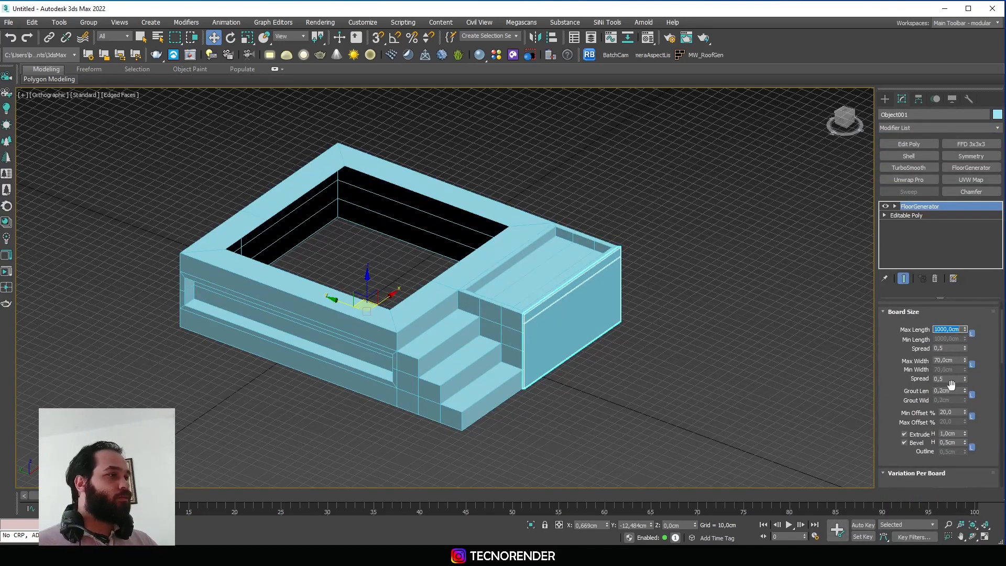
double_click(947, 361)
text(15)
key(Return)
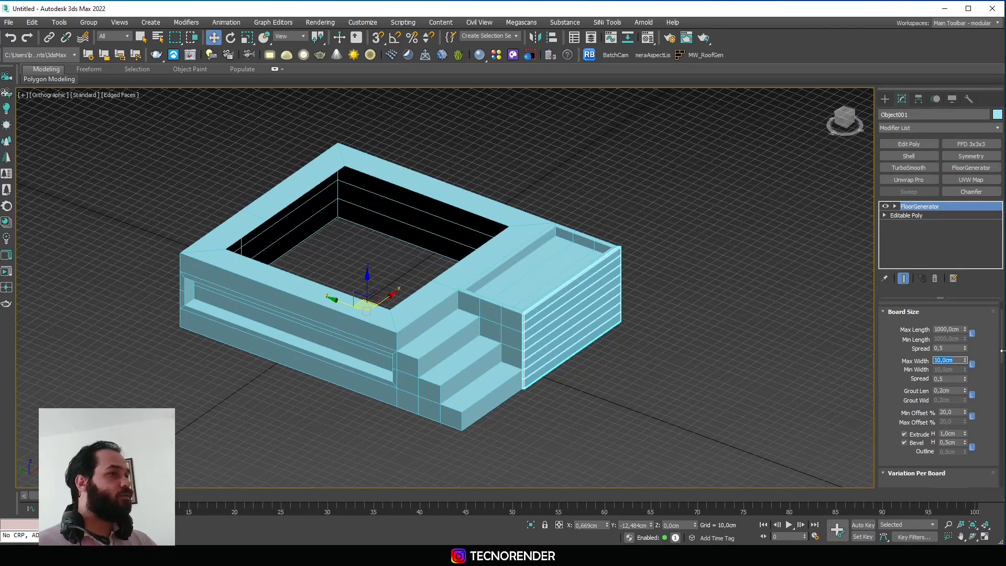
scroll(986, 423, down, 5)
double_click(935, 411)
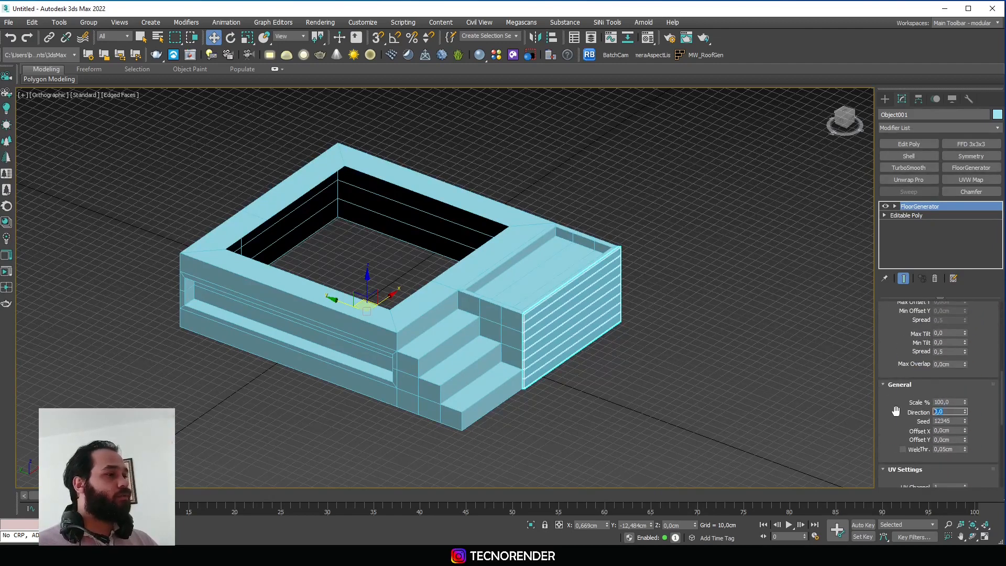
text(90)
key(Return)
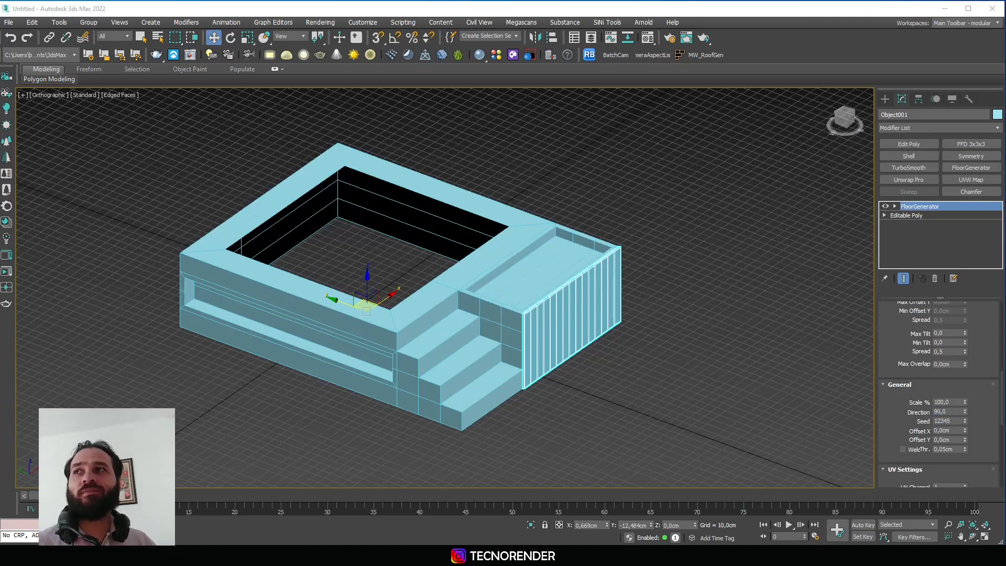
Delete the detached front panel together with its generated boards
click(598, 310)
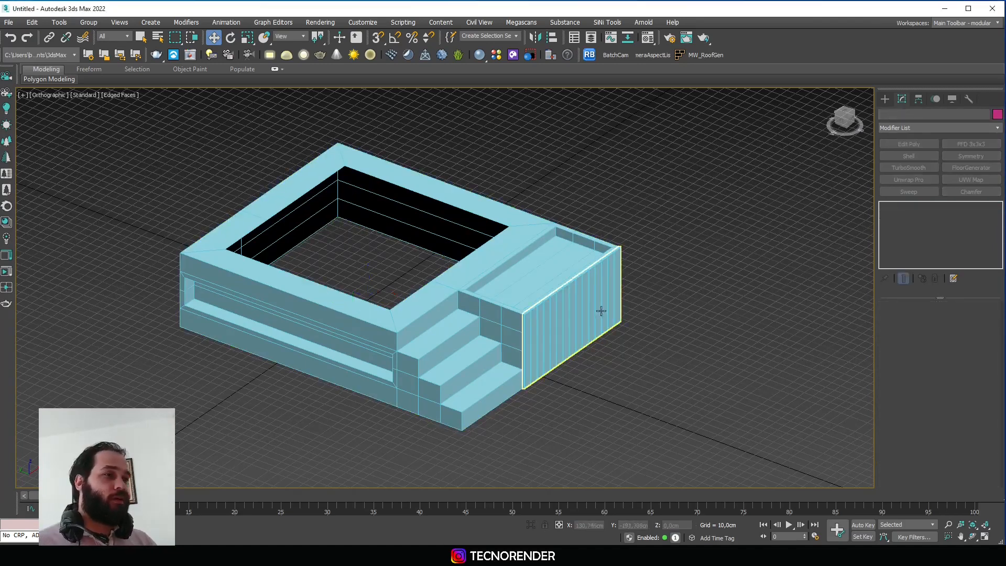
key(Delete)
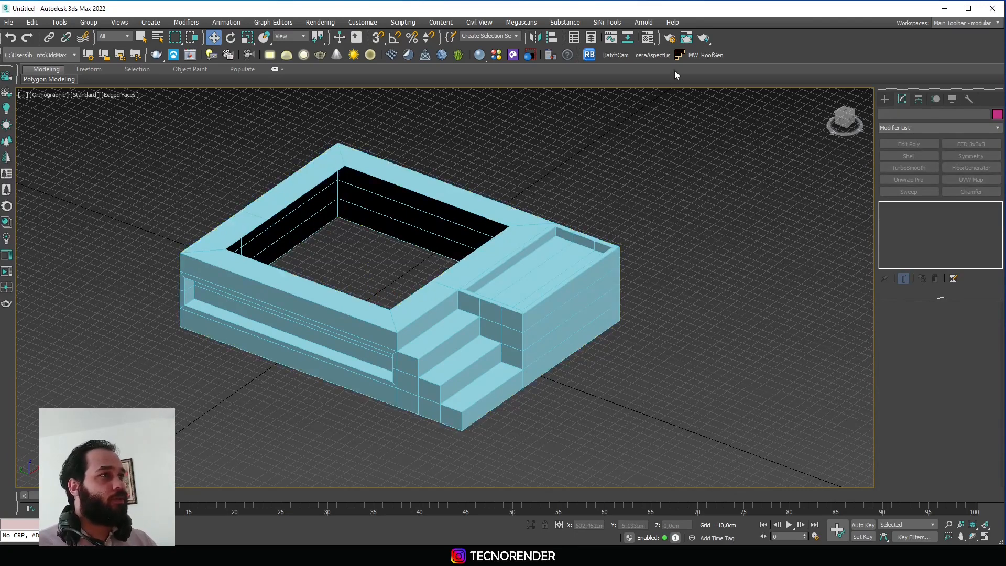
Open FloorGen Tools and create FloorGenerator surfaces from the whole platform
click(679, 55)
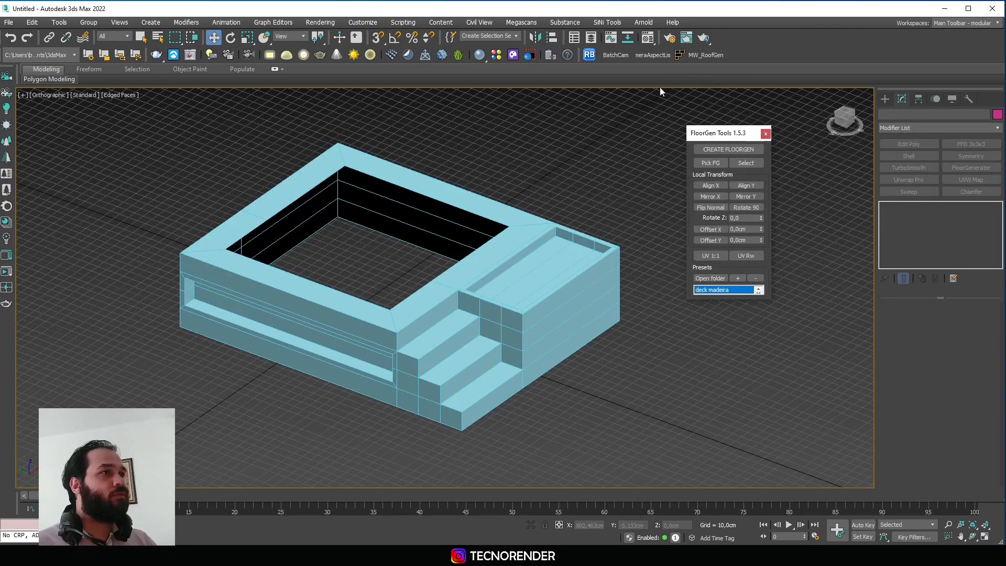
drag(708, 129, 679, 130)
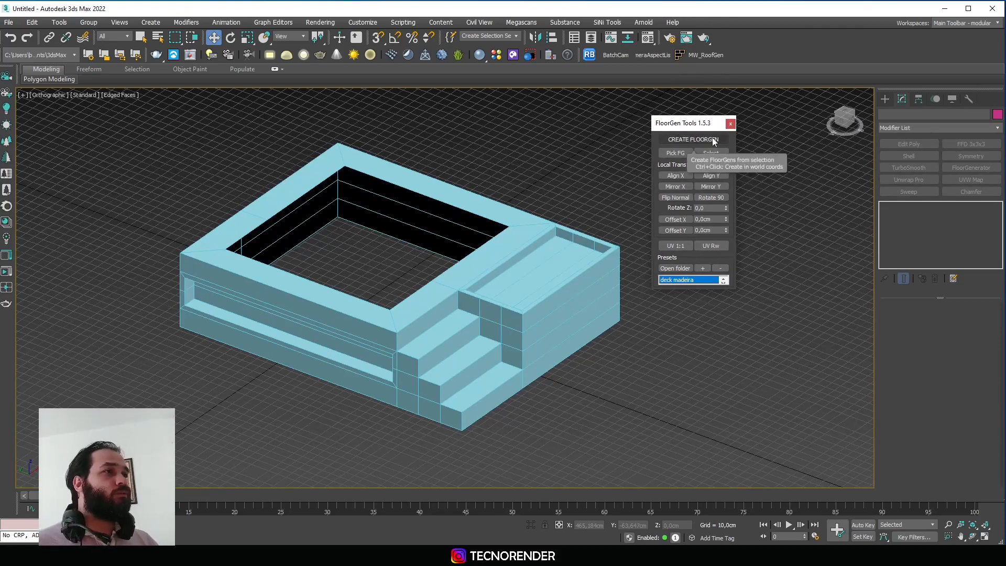
click(600, 239)
middle_drag(600, 238, 571, 246)
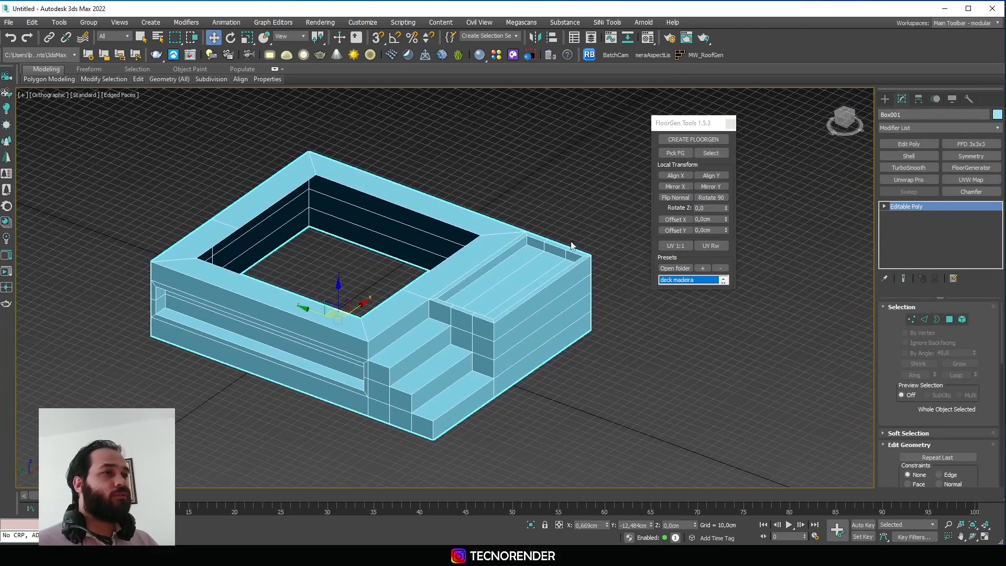
click(571, 247)
click(508, 265)
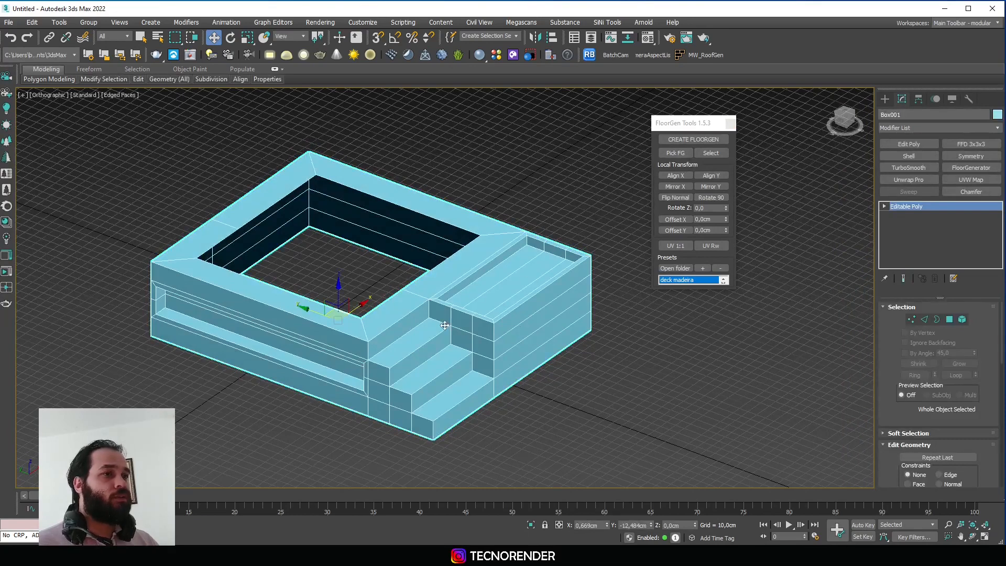
click(693, 140)
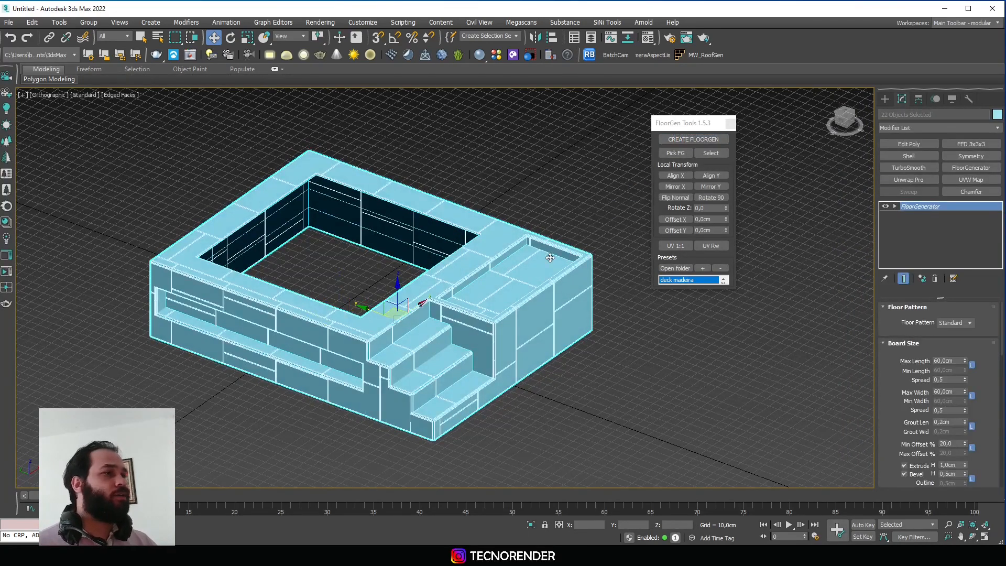
Select the generated front wall beside the stairs and set the board Max Length to 1000 cm
click(589, 339)
scroll(545, 341, up, 3)
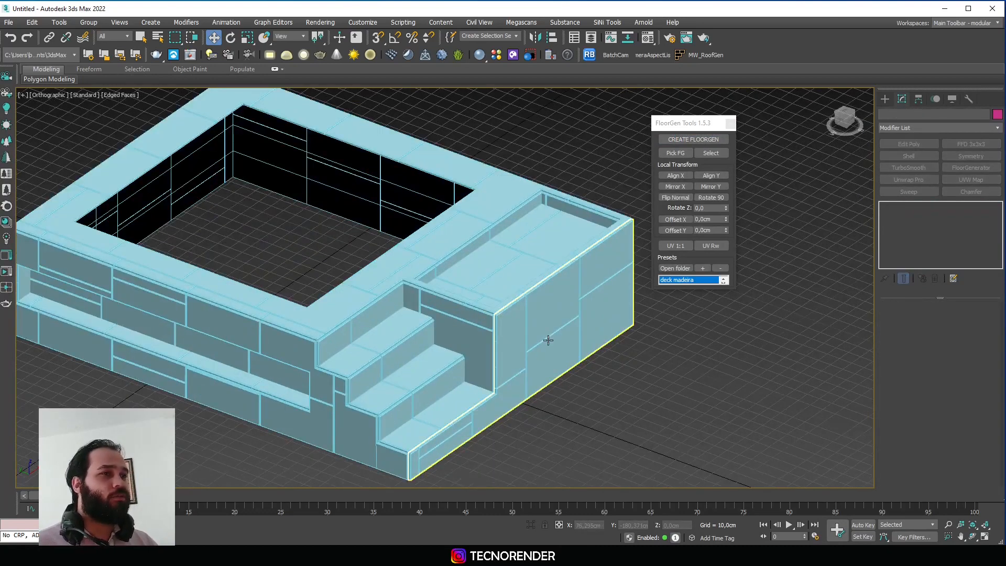
click(548, 340)
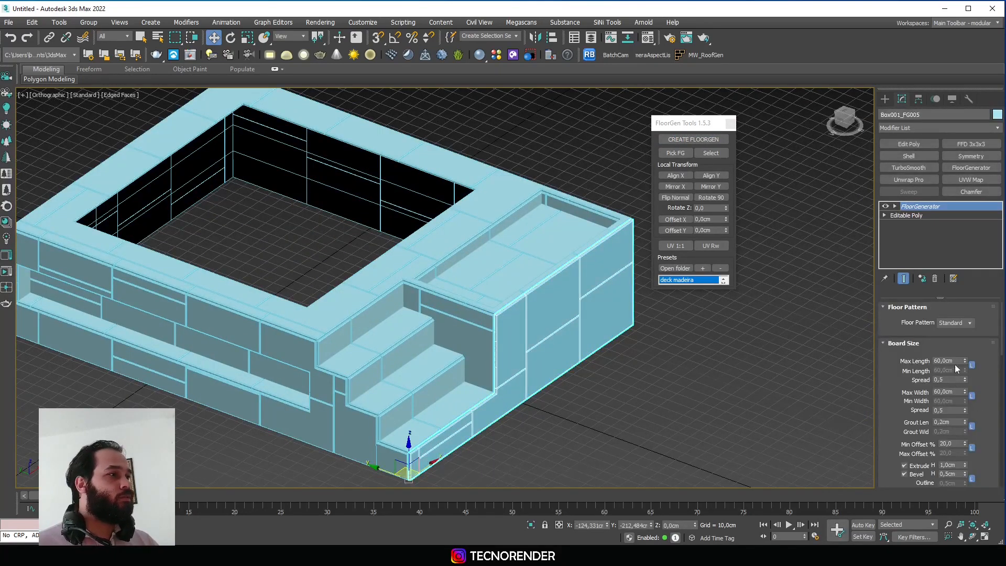
double_click(947, 361)
text(5)
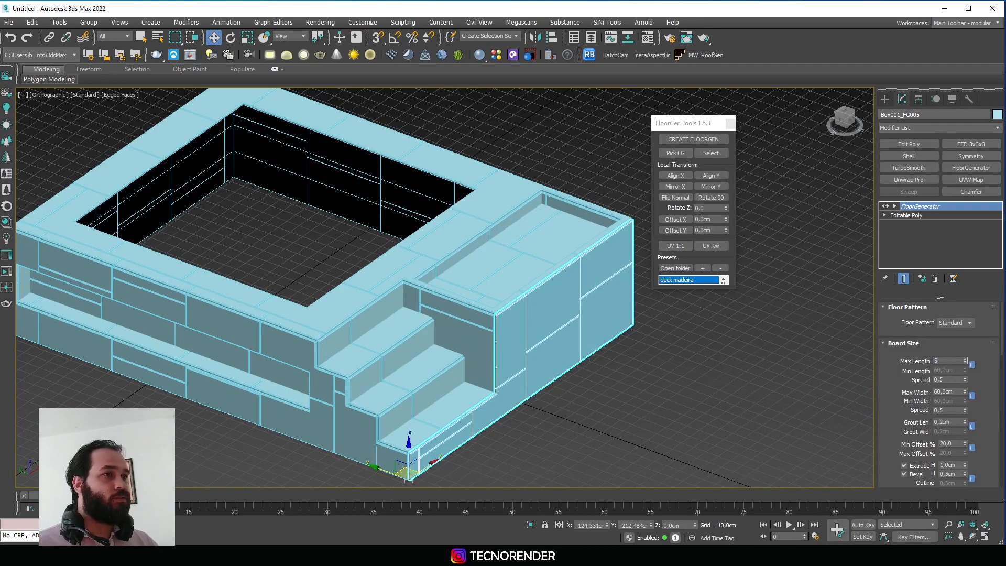
text(0)
key(Return)
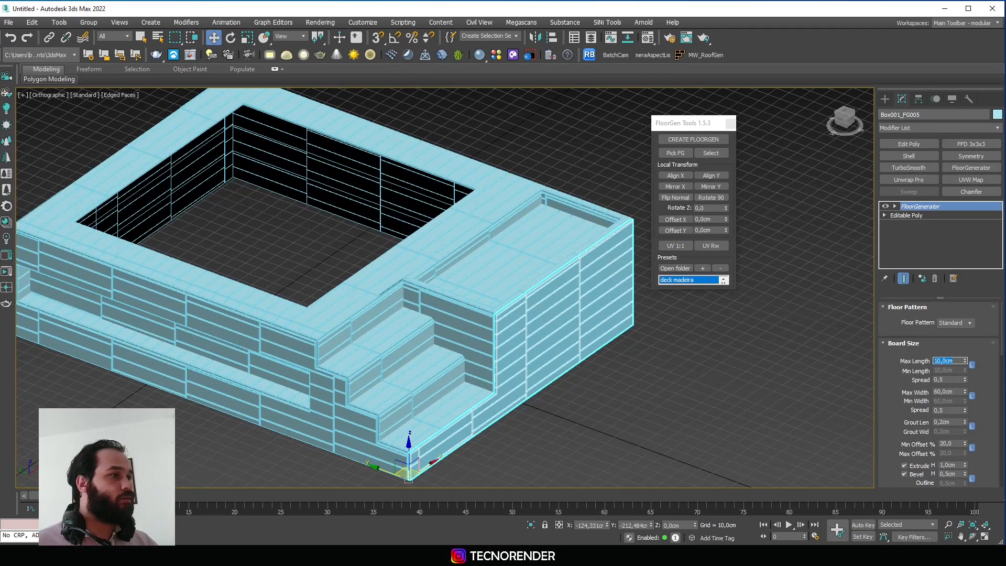
key(Tab)
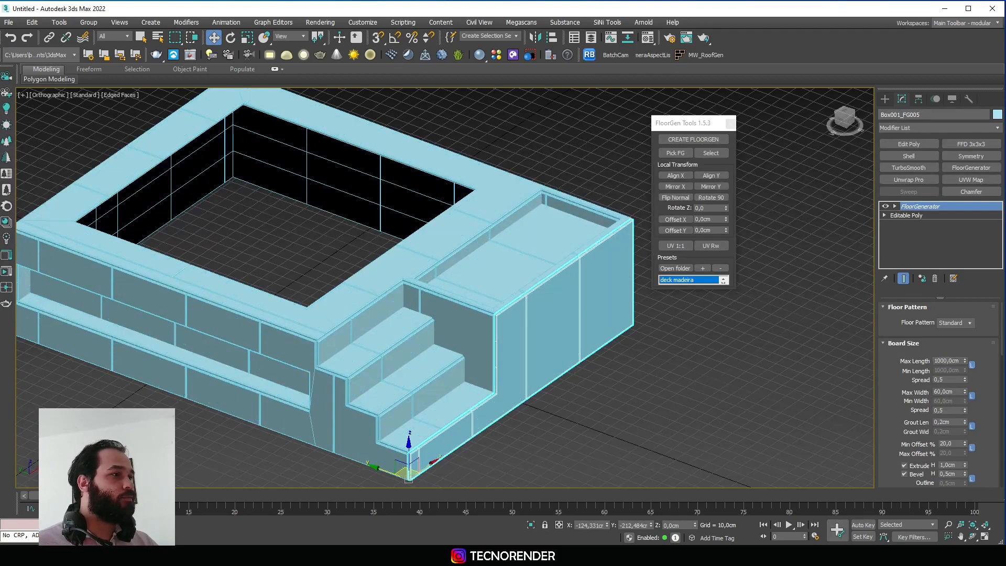
Set the board Max Width to 10 cm and the Min Offset to 0%
key(Tab)
key(Tab)
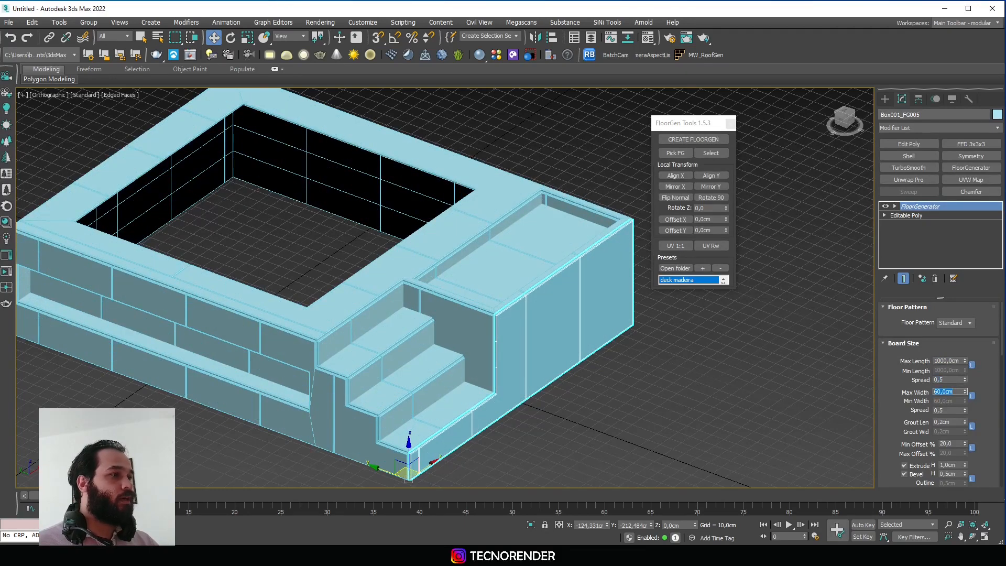
key(Return)
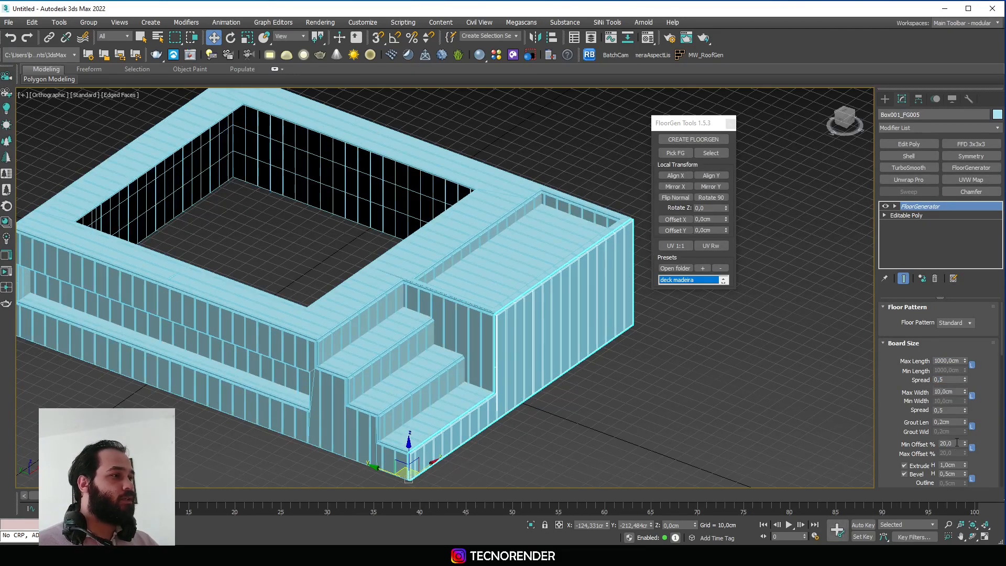
click(955, 444)
key(Return)
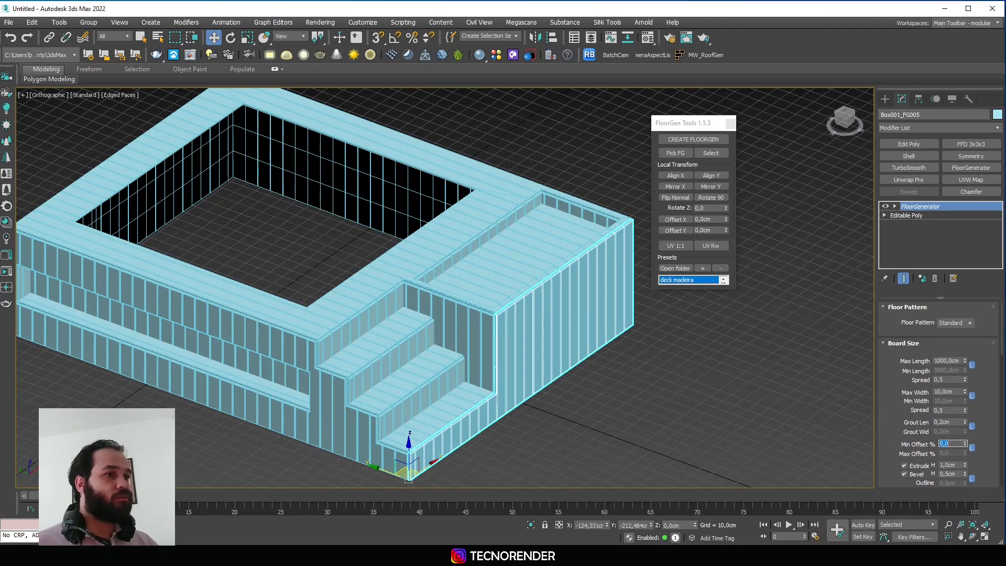
Clear the selection and turn off the edged-faces display
click(685, 395)
middle_drag(614, 407, 624, 392)
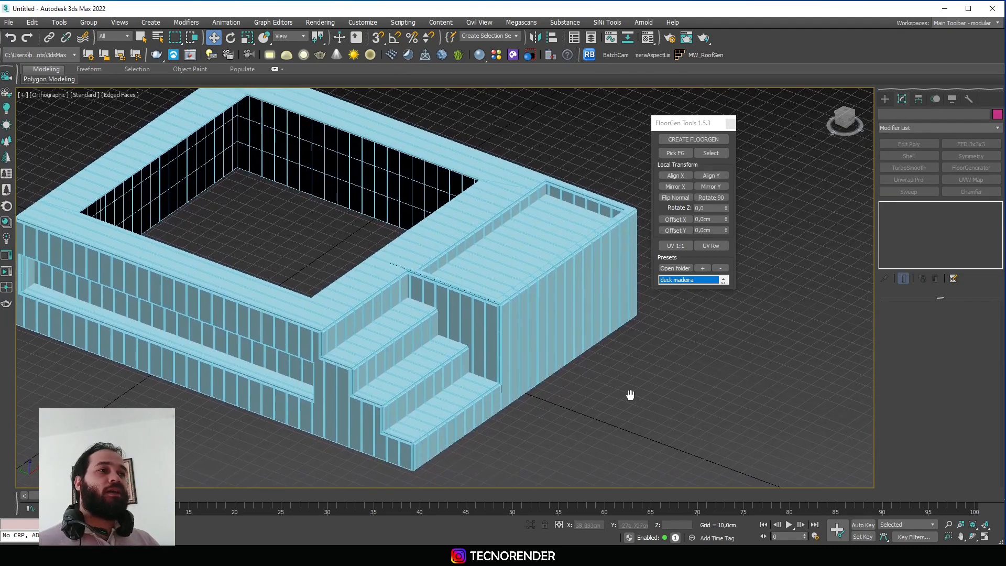
key(F4)
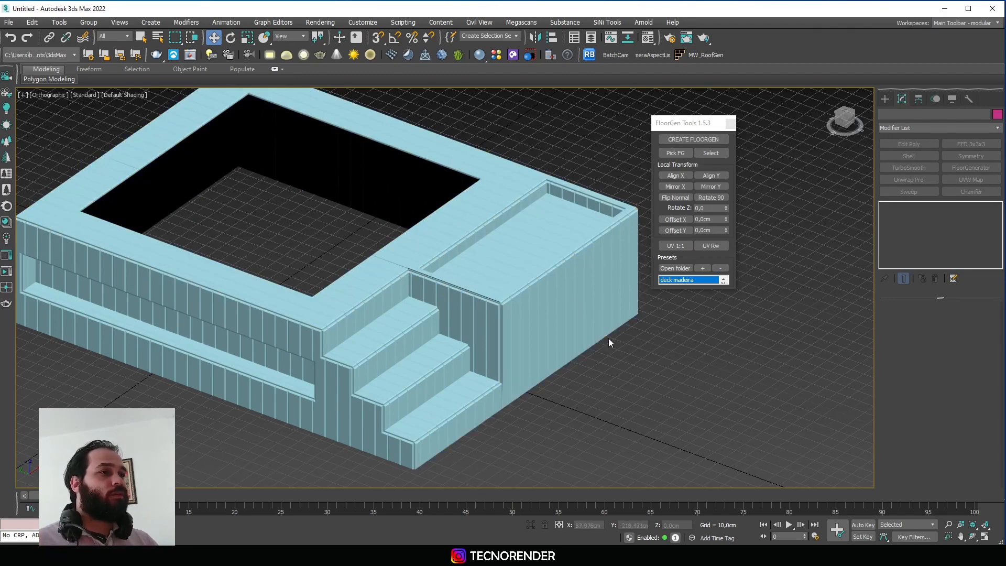
Realign the front wall's boards diagonally using Align X in FloorGen Tools, and clear the selection
click(598, 328)
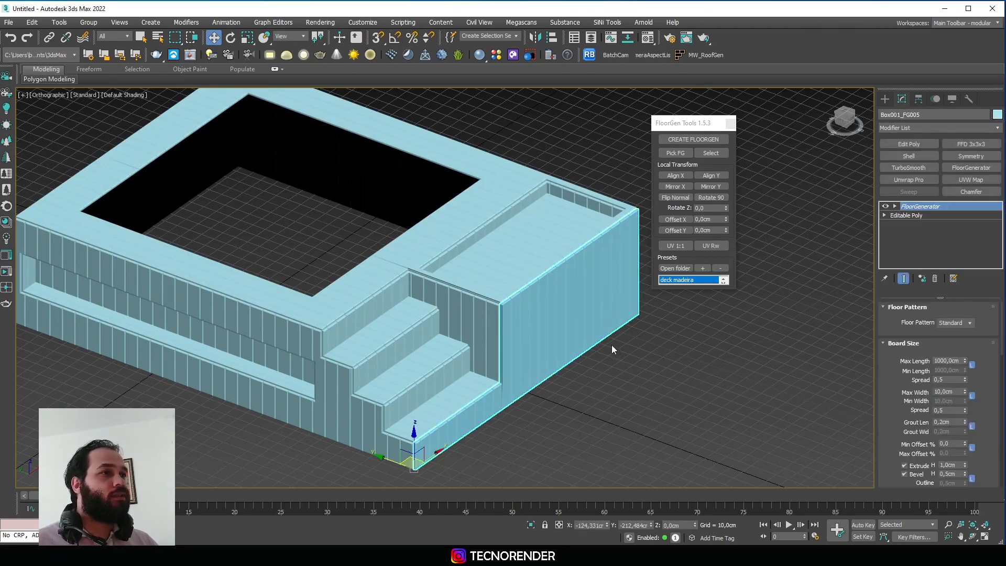
click(675, 177)
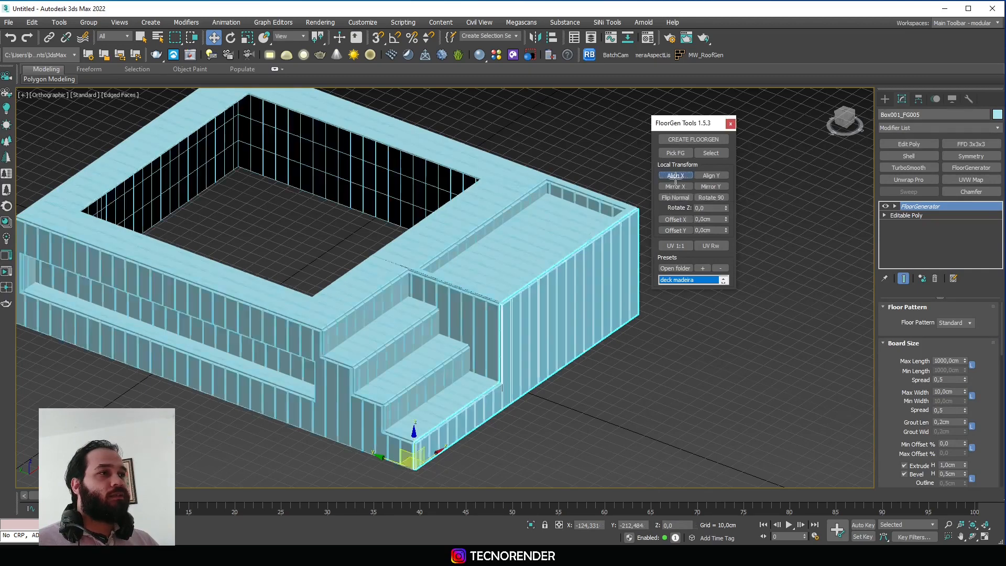
click(570, 312)
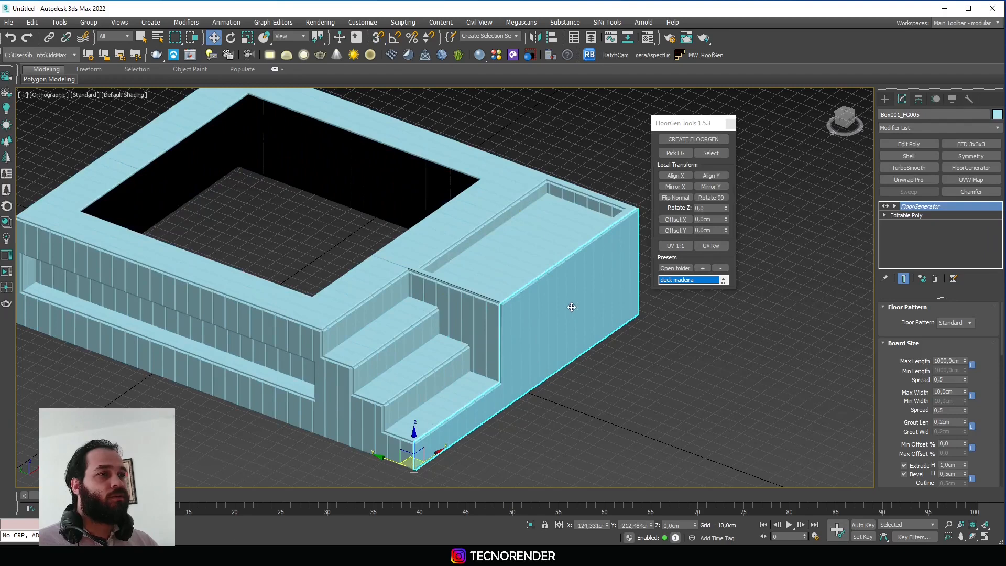
click(674, 187)
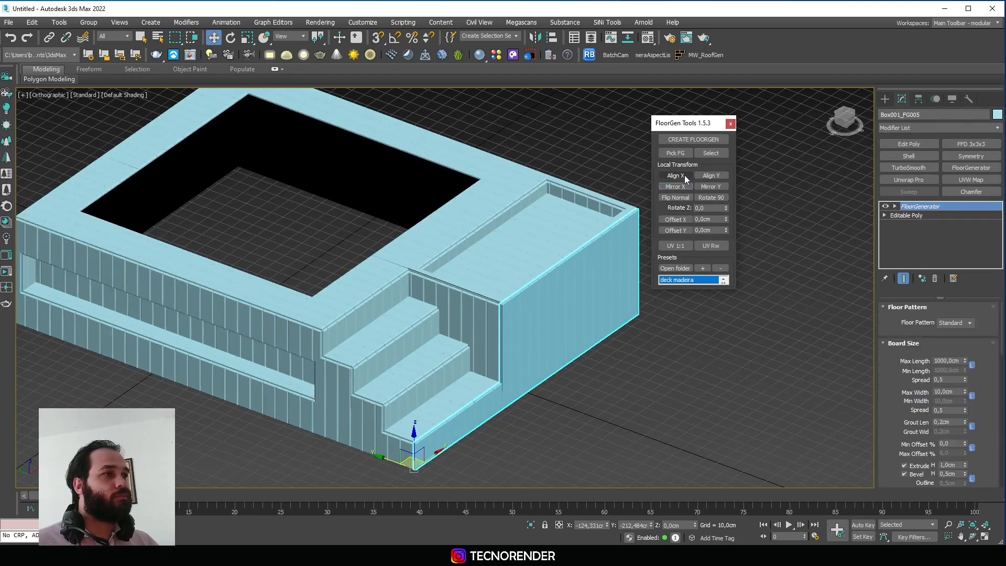
click(684, 175)
scroll(534, 249, up, 8)
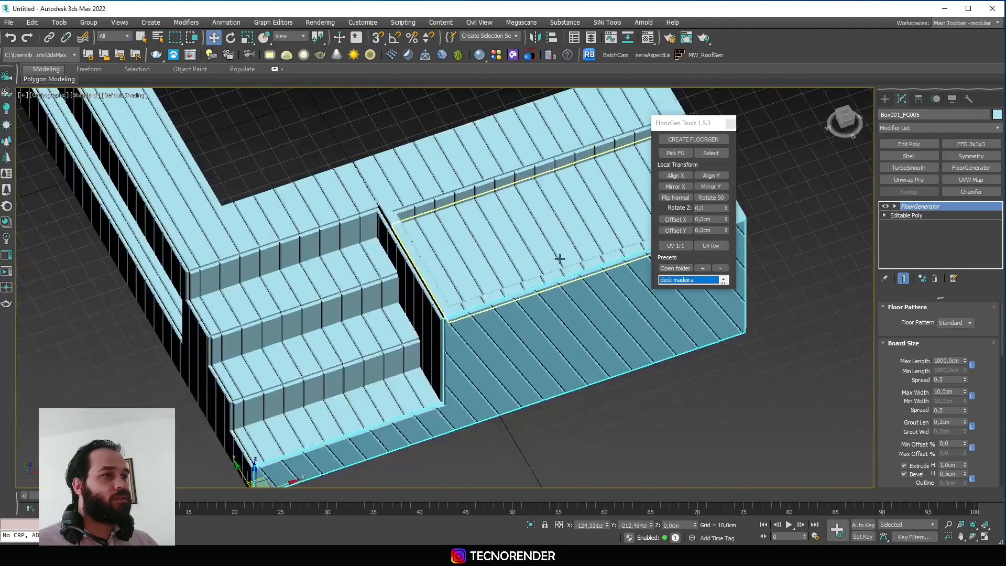
alt+middle_drag(560, 259, 568, 240)
scroll(509, 256, down, 3)
click(238, 405)
middle_drag(236, 375, 306, 365)
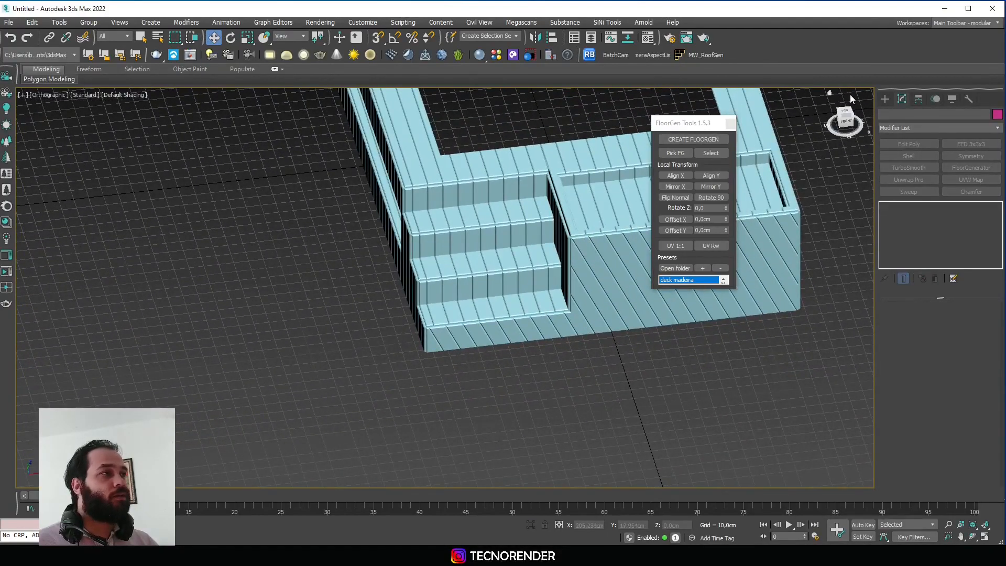
Create a plane about 117 cm long and 23 cm wide on the ground beside the platform, with one length and one width segment
click(884, 99)
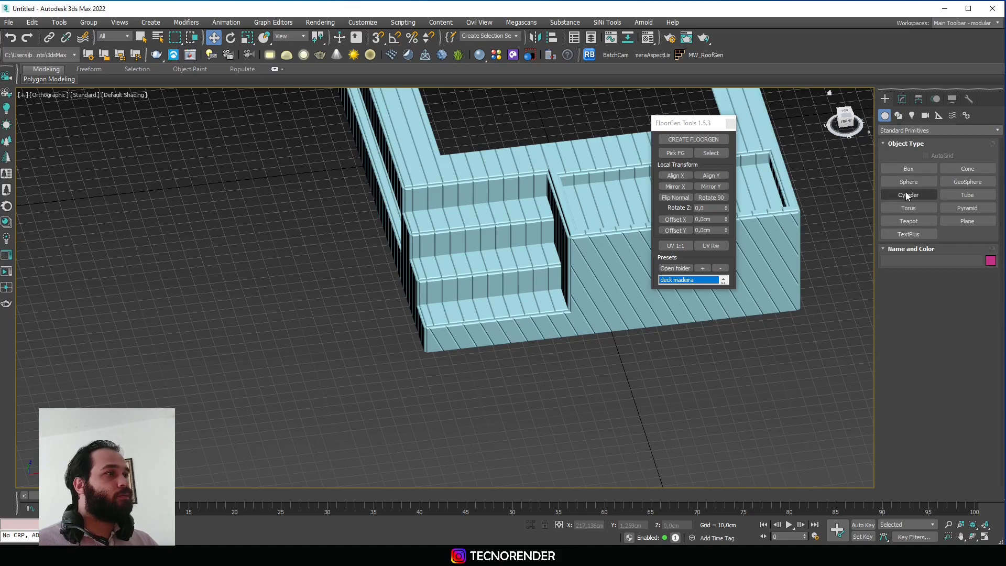
click(967, 220)
drag(180, 286, 249, 385)
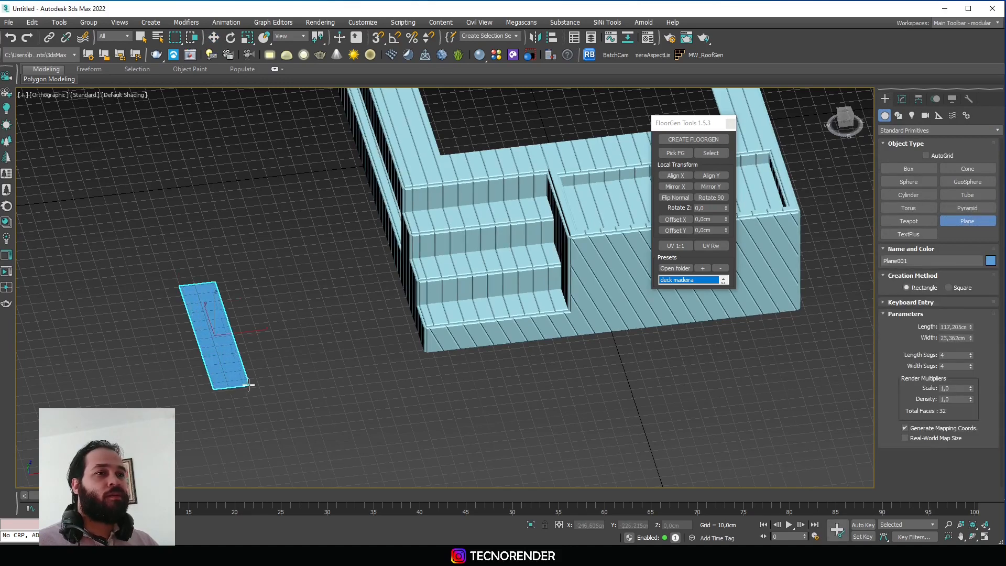
key(w)
click(902, 99)
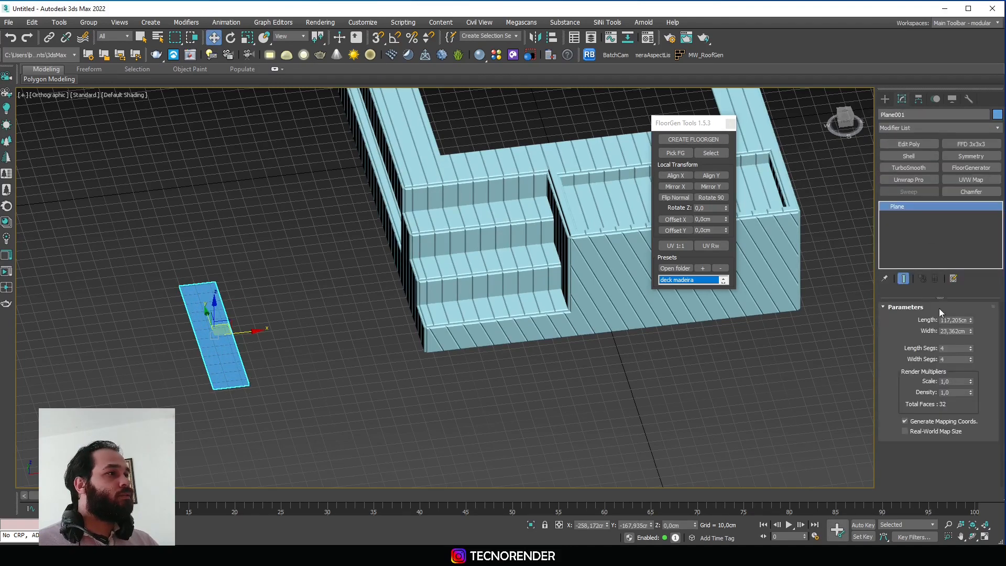
double_click(949, 348)
text(1)
key(Tab)
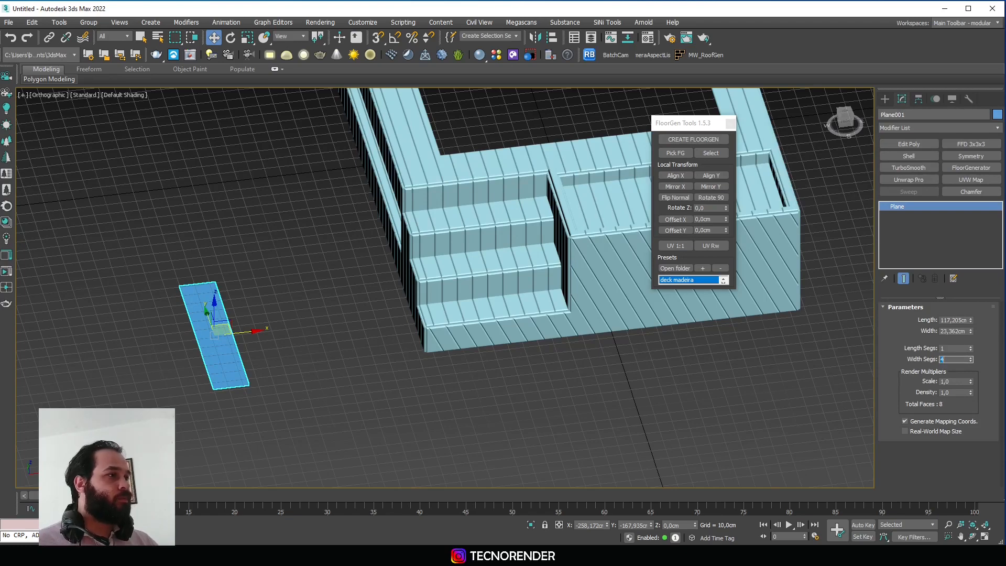
Convert the plane to Editable Poly and move its two far vertices sideways so the strip runs diagonally
right_click(217, 297)
mouse_move(262, 406)
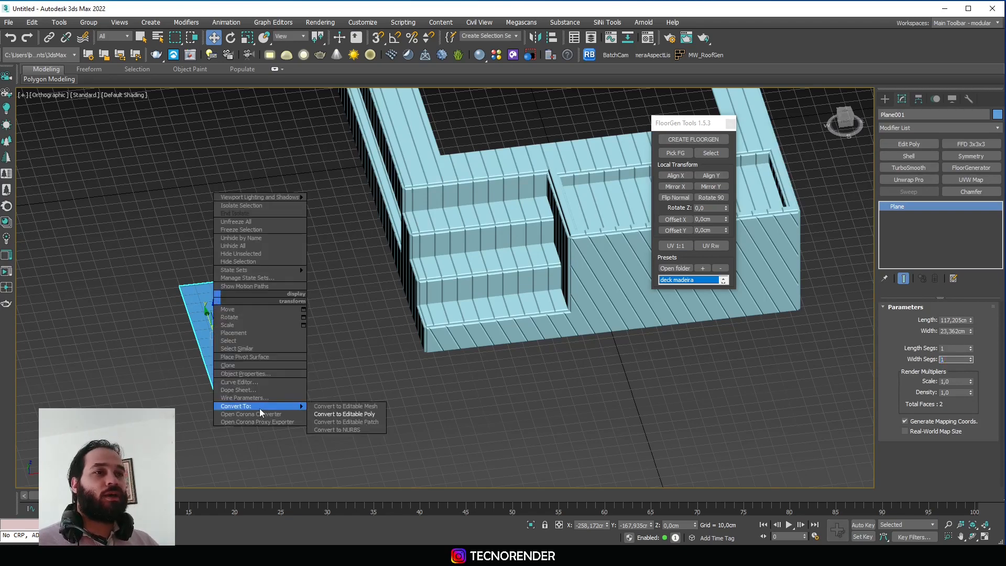
click(346, 414)
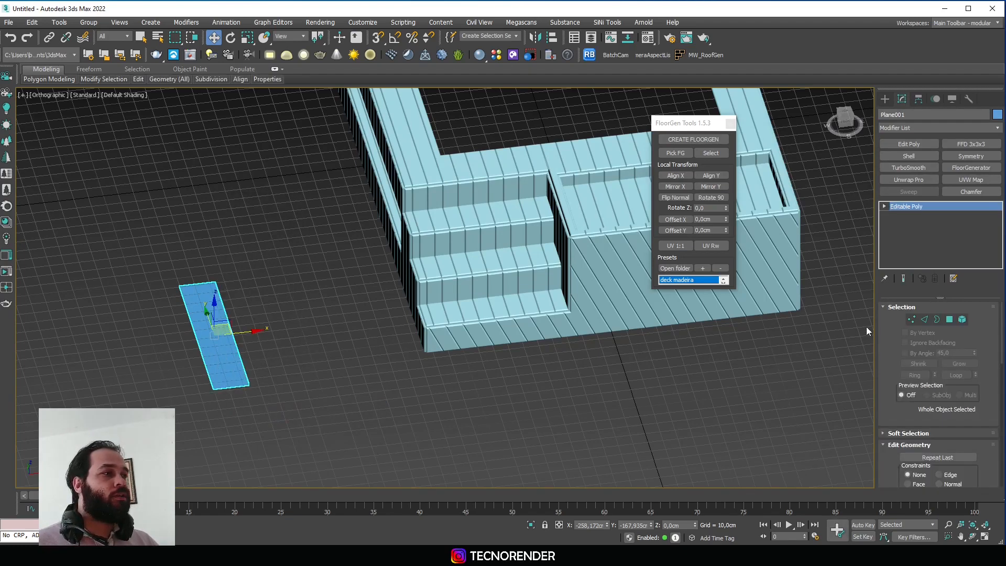
click(912, 319)
drag(167, 262, 144, 289)
click(290, 284)
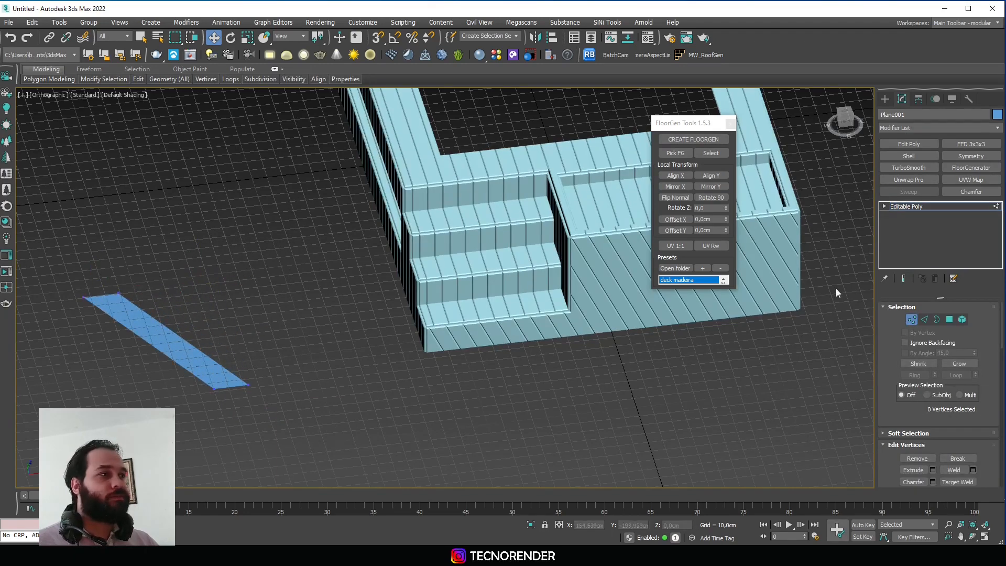
click(913, 320)
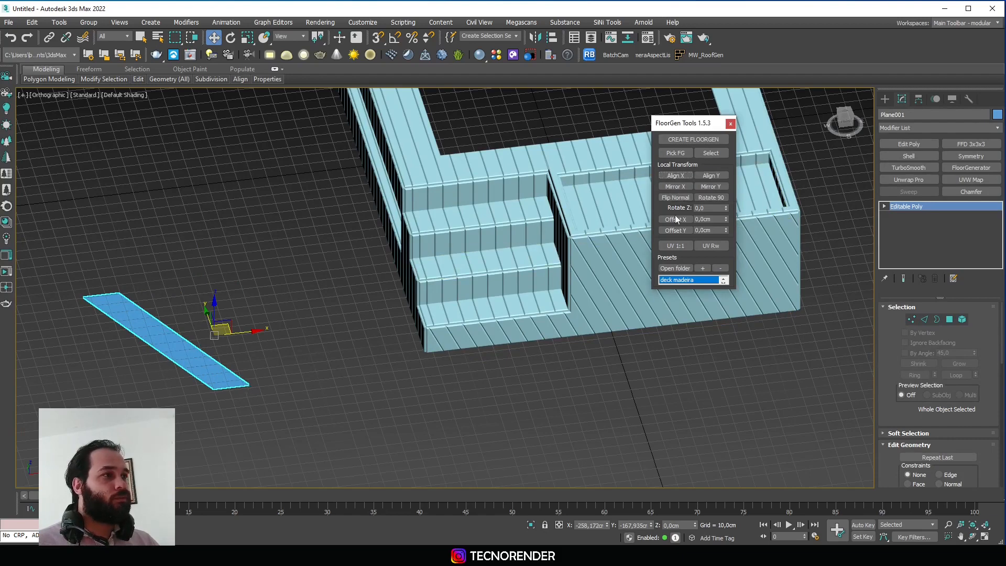
Select the front wall's boards and align them to the long edge of the slanted plane with Align X
click(601, 275)
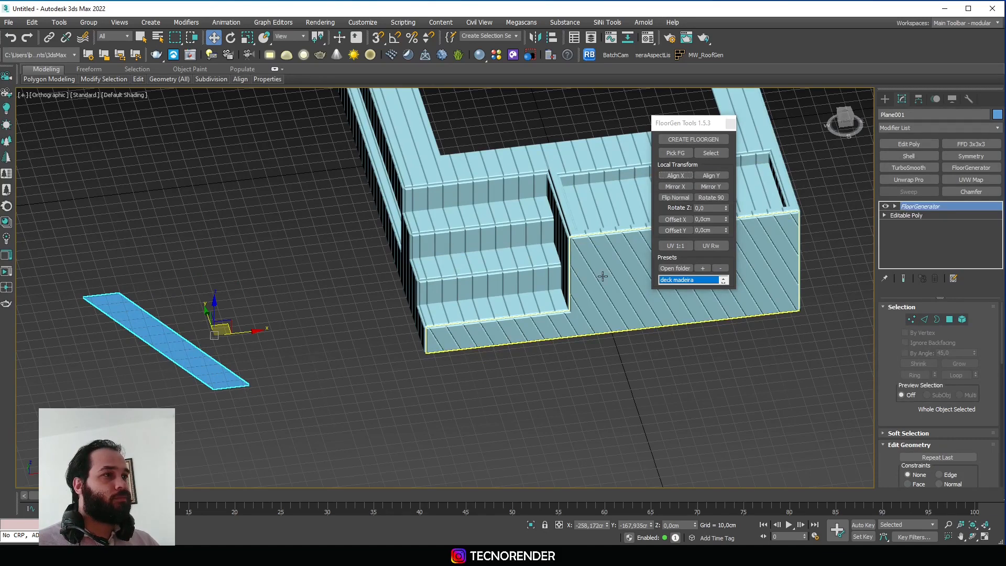
click(672, 176)
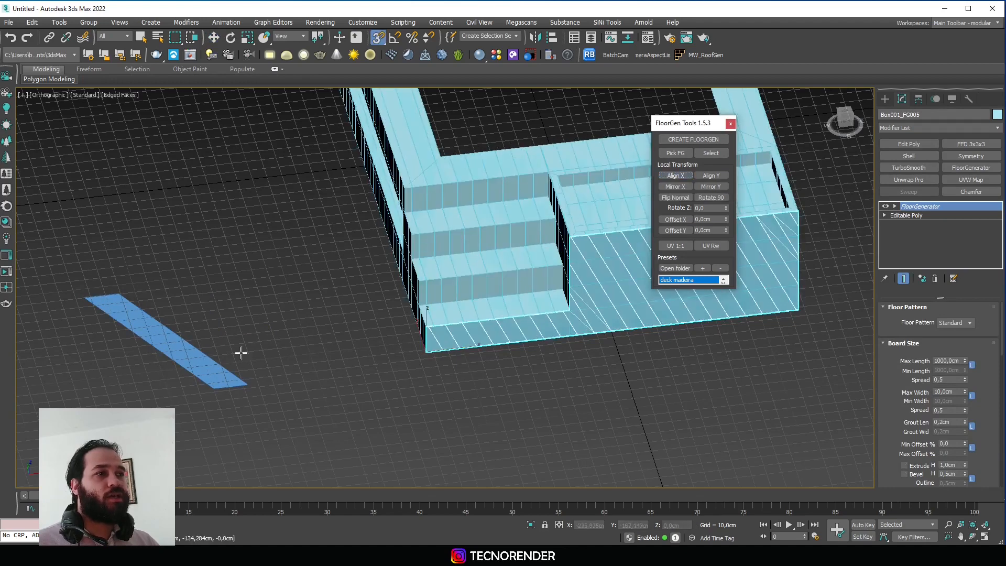
click(248, 385)
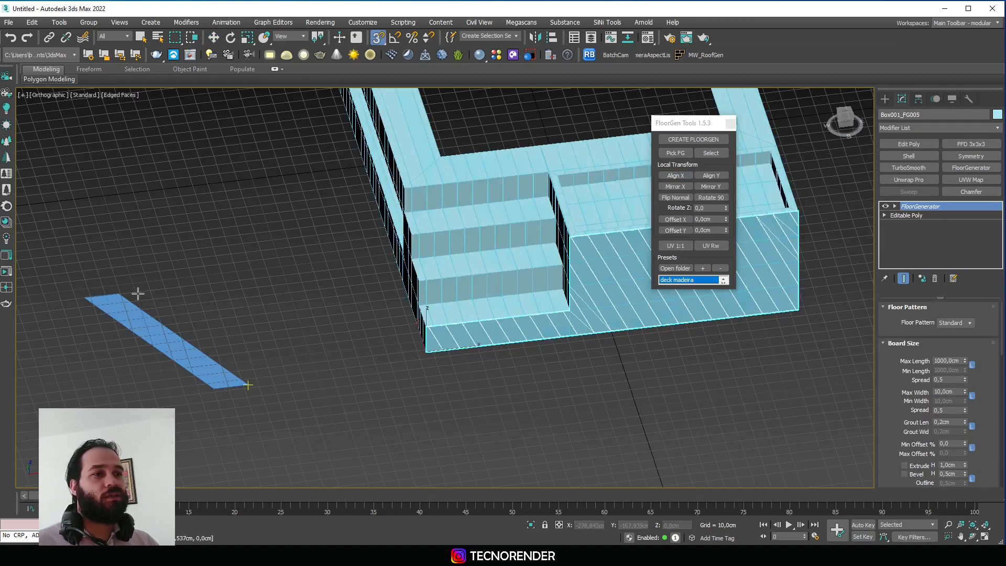
click(222, 329)
click(551, 293)
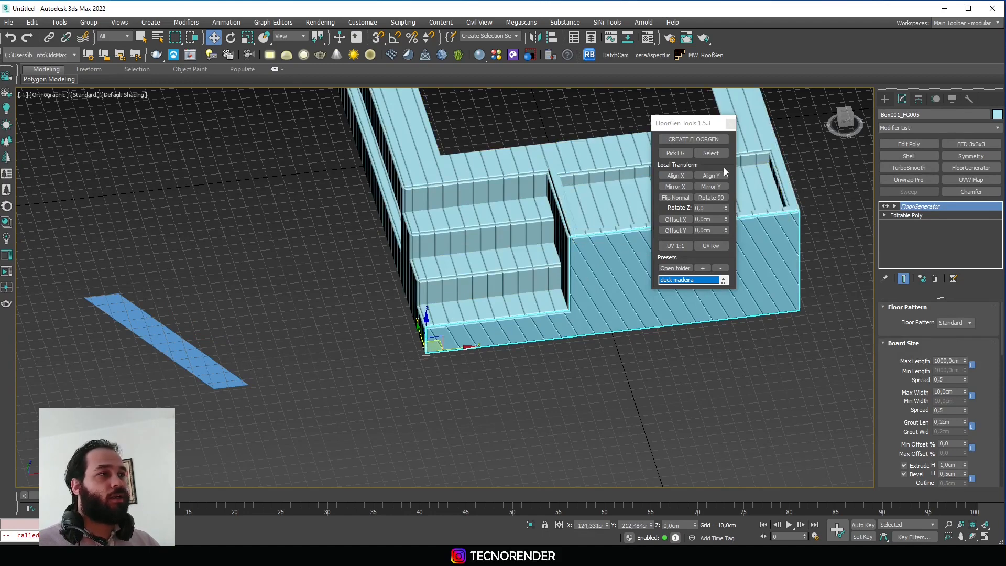
click(684, 175)
click(250, 383)
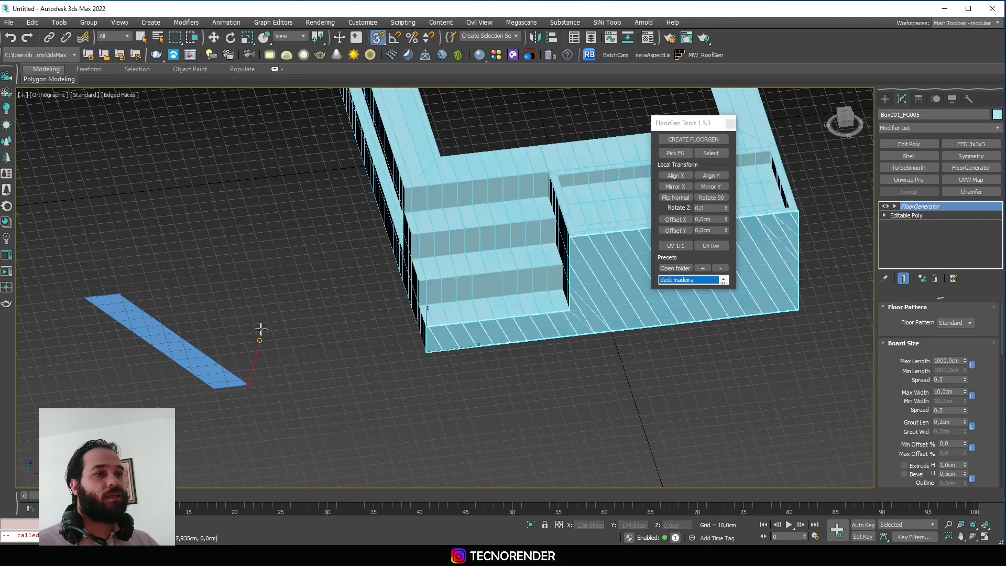
click(120, 293)
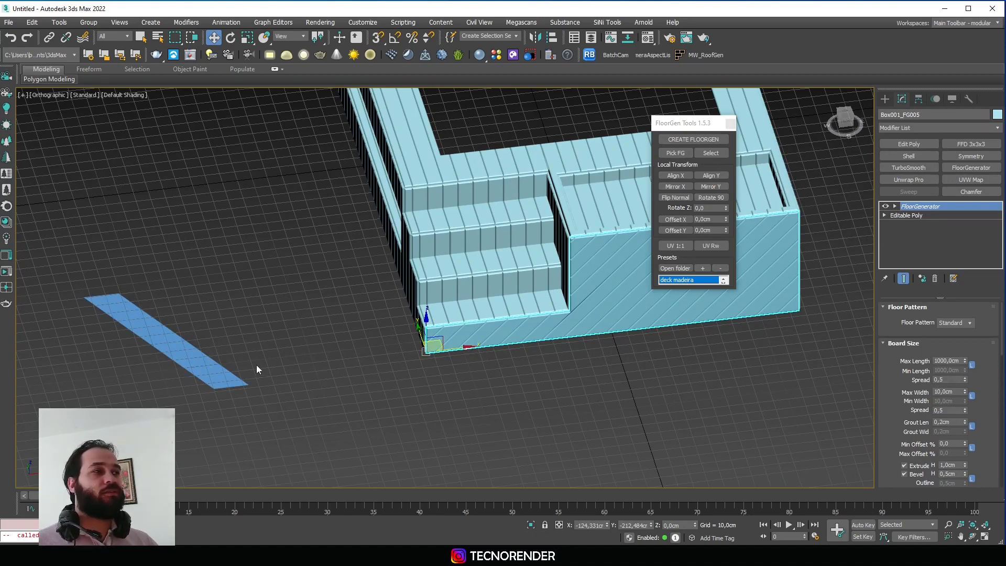
Realign the front wall's boards from the slanted plane's corners with Align Y, and clear the selection
click(722, 175)
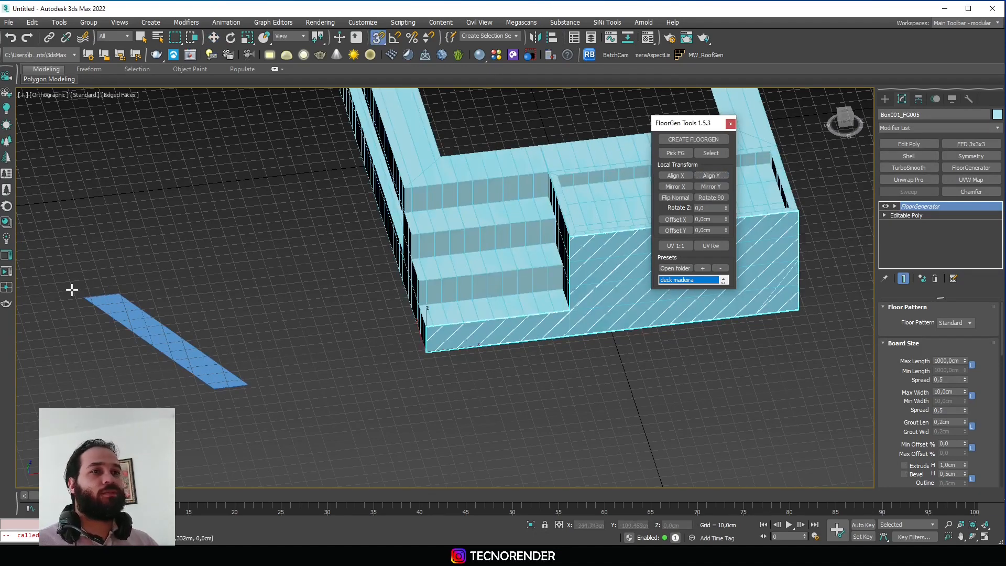
click(212, 385)
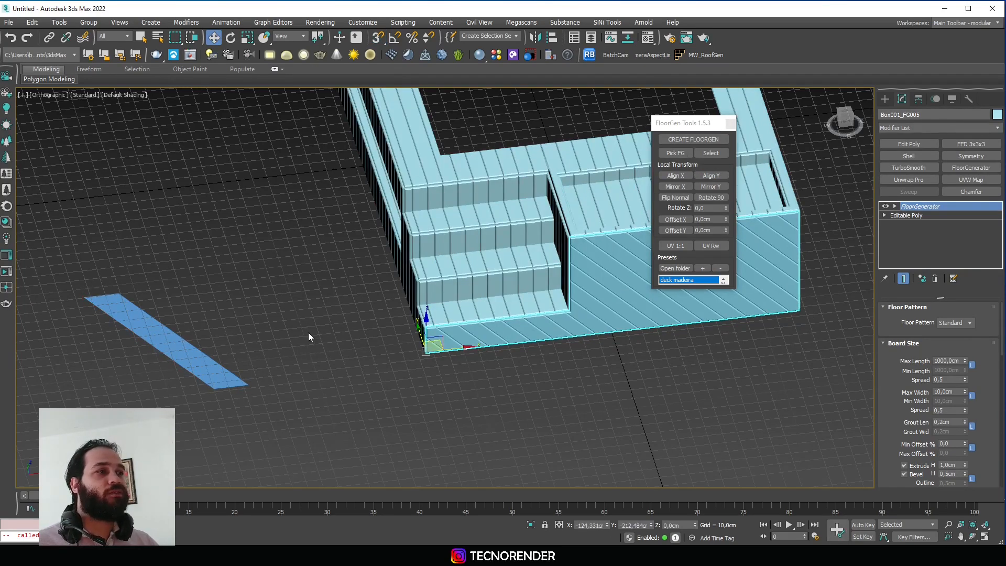
right_click(304, 334)
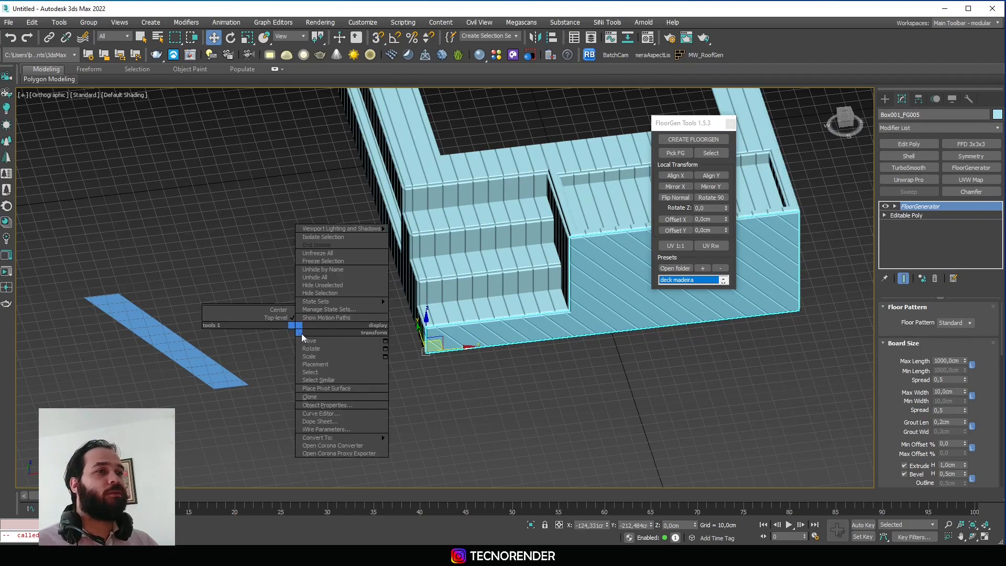
middle_drag(466, 289, 354, 280)
click(451, 366)
Try Mirror X and Mirror Y on the front wall's diagonal boards, and undo both mirrors
alt+middle_drag(452, 366, 483, 364)
scroll(508, 336, up, 3)
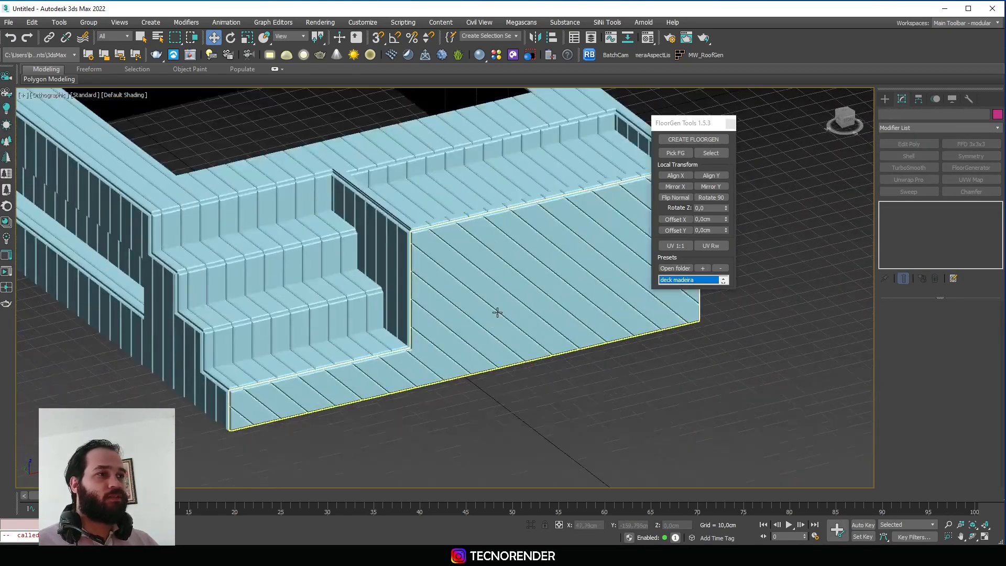
middle_drag(470, 317, 457, 324)
click(457, 323)
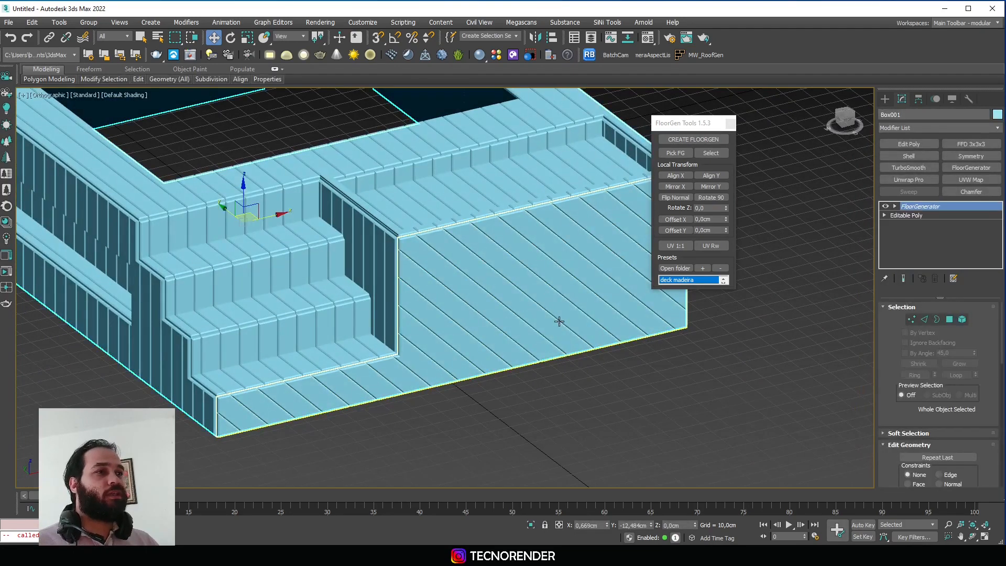
click(559, 321)
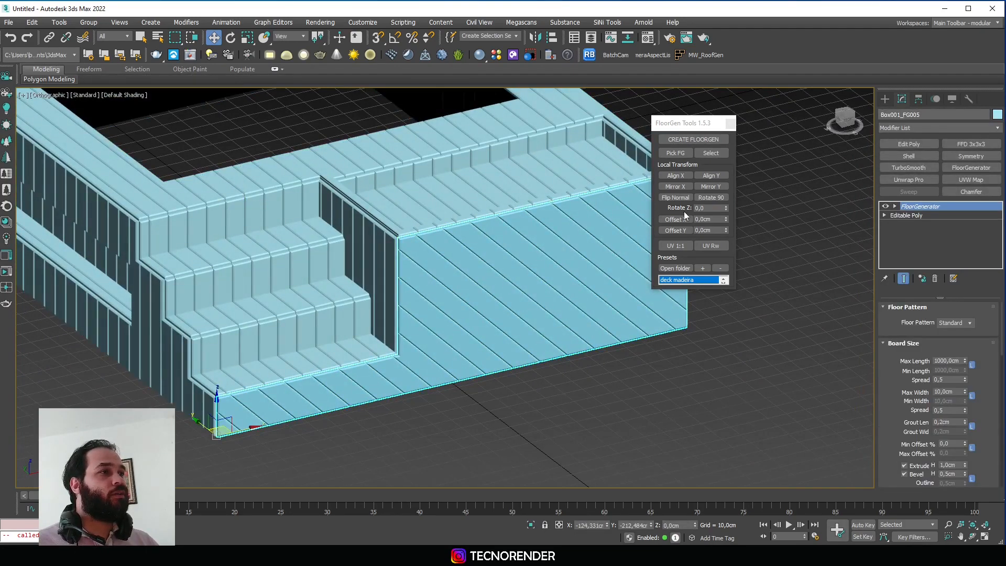
click(676, 187)
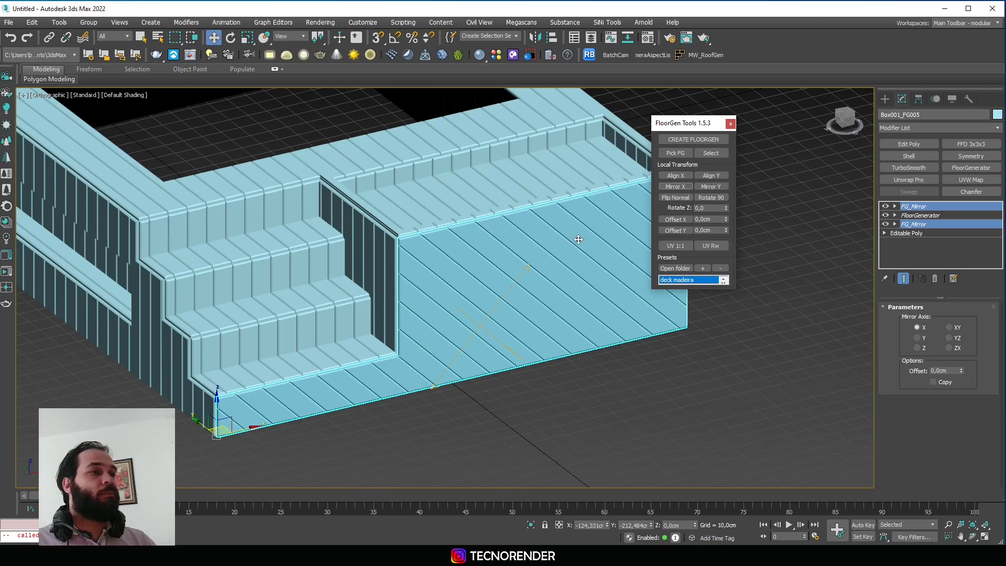
click(710, 188)
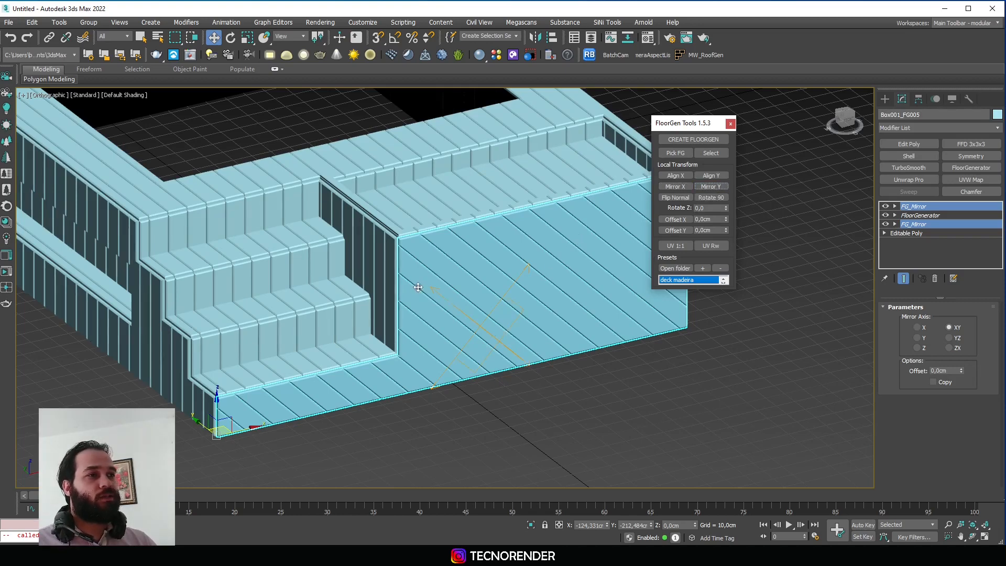
key(ctrl+z)
key(ctrl+z)
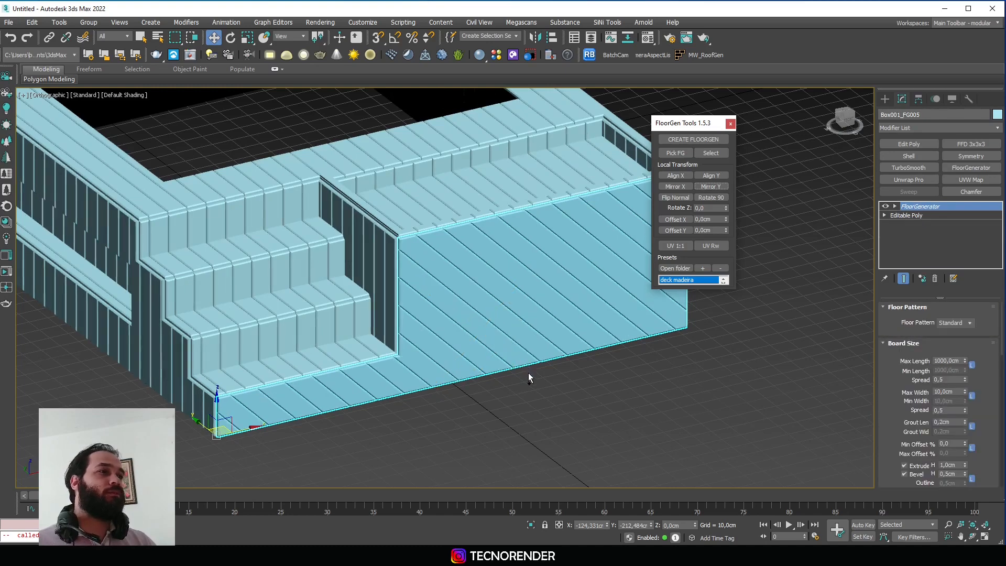
Undo the front wall's board alignments and the creation of the ground plane, and clear the selection
click(588, 417)
scroll(579, 397, down, 4)
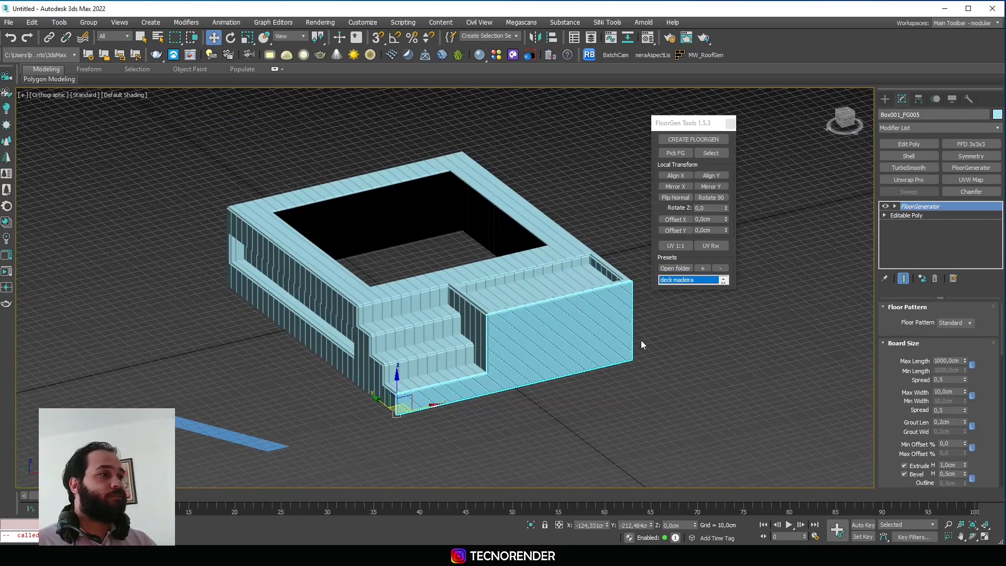
key(ctrl+z)
key(ctrl+z)
key(ctrl+z)
key(ctrl+z)
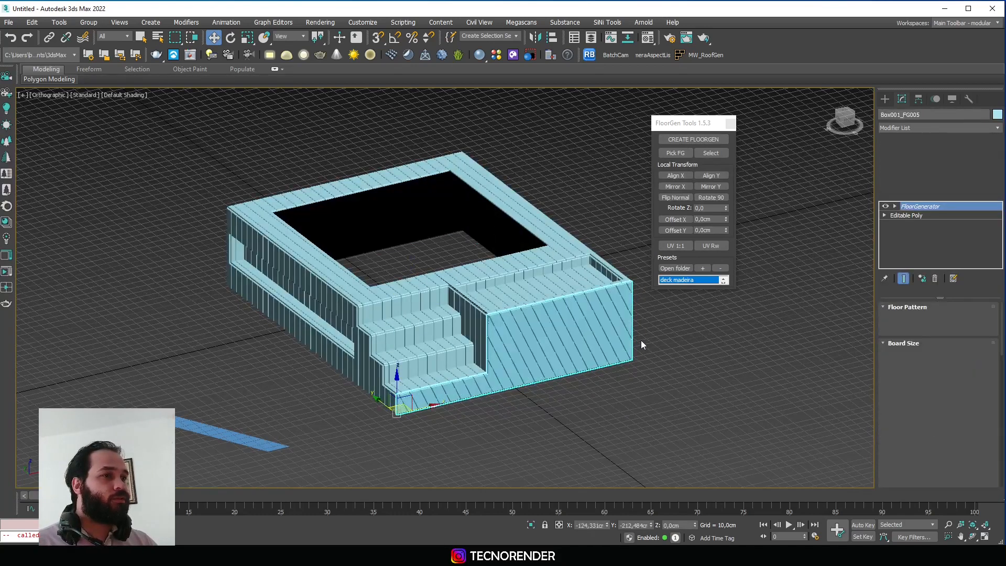
key(ctrl+z)
key(ctrl+z)
key(ctrl+z)
click(655, 344)
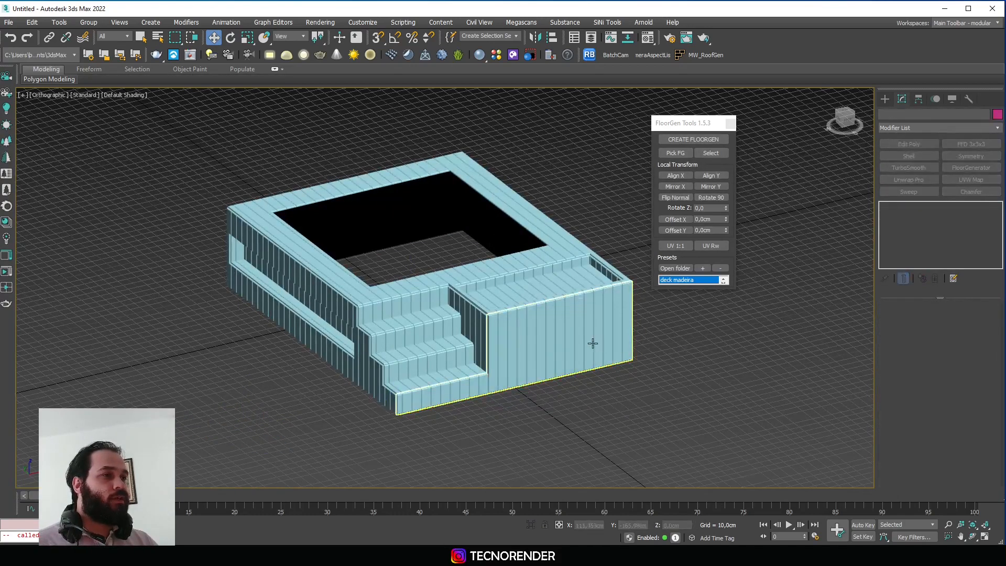
scroll(589, 313, up, 2)
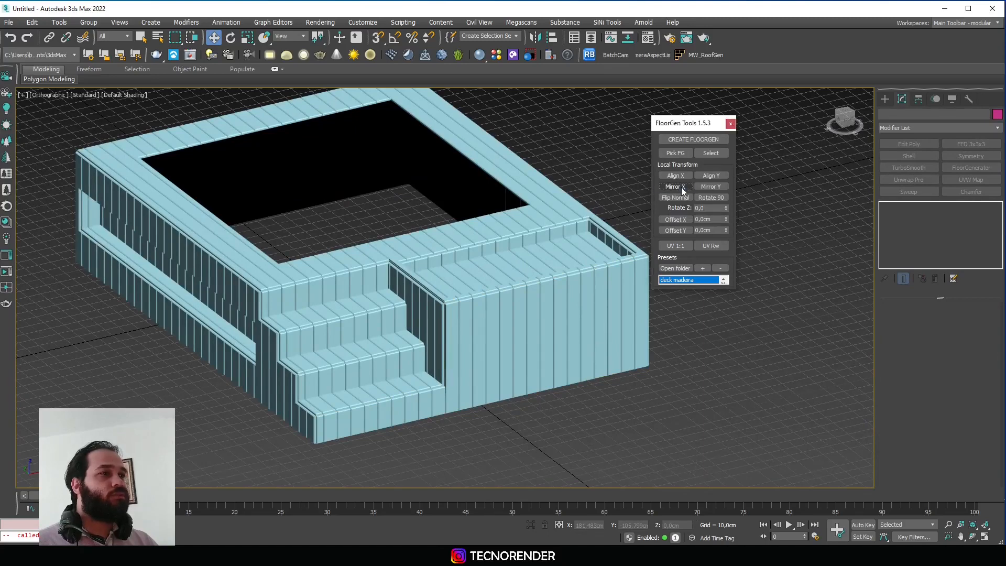
click(710, 187)
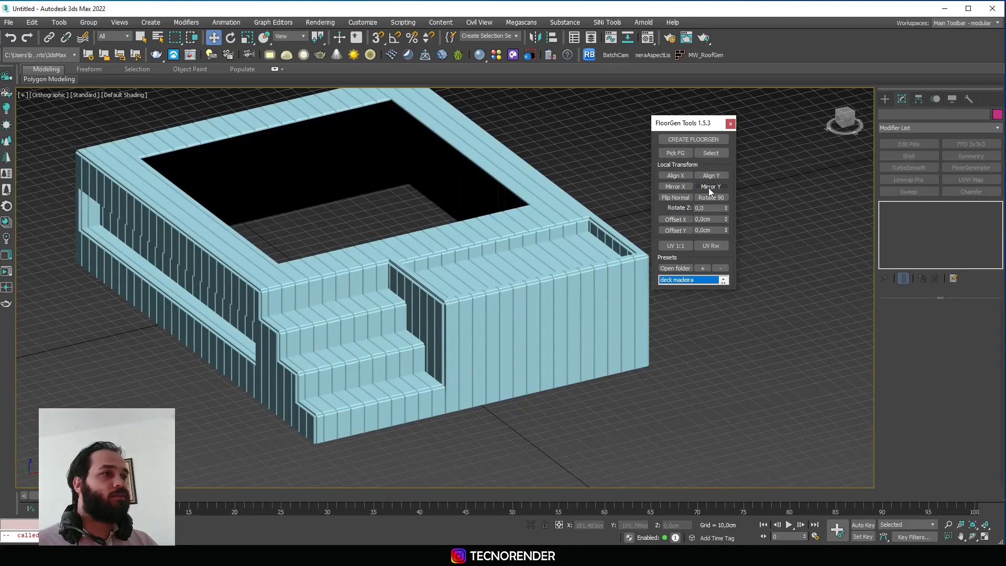
click(591, 295)
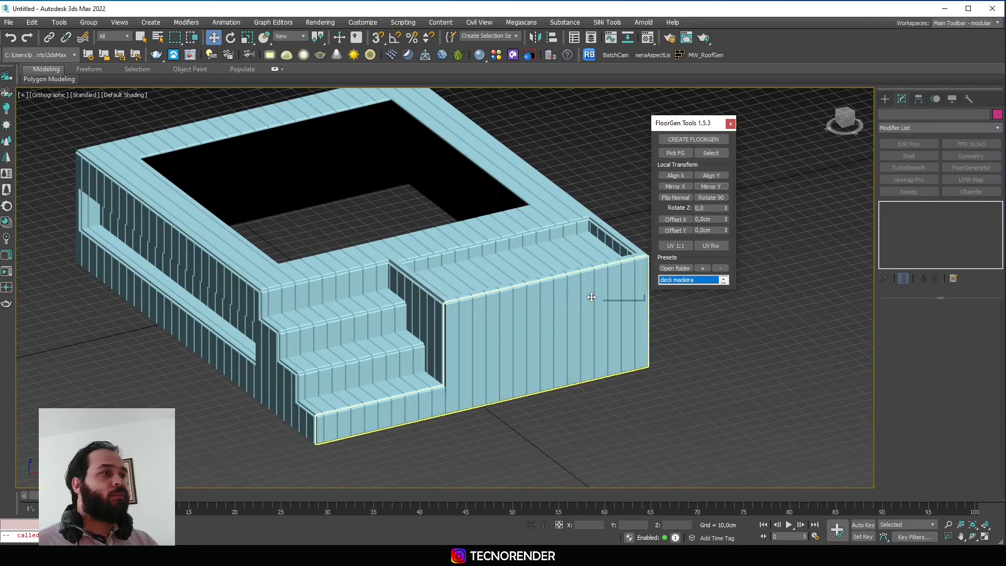
click(604, 313)
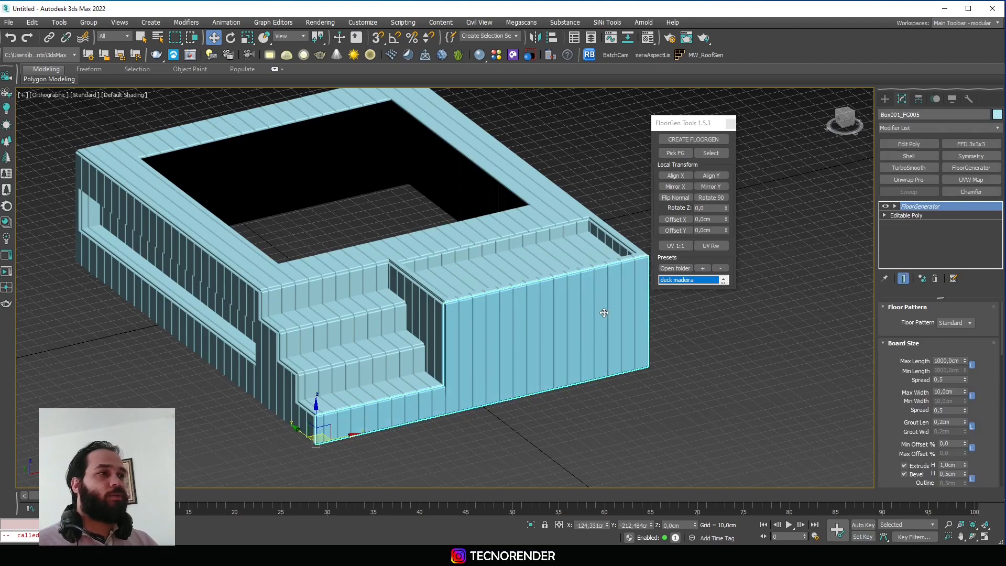
scroll(580, 370, up, 3)
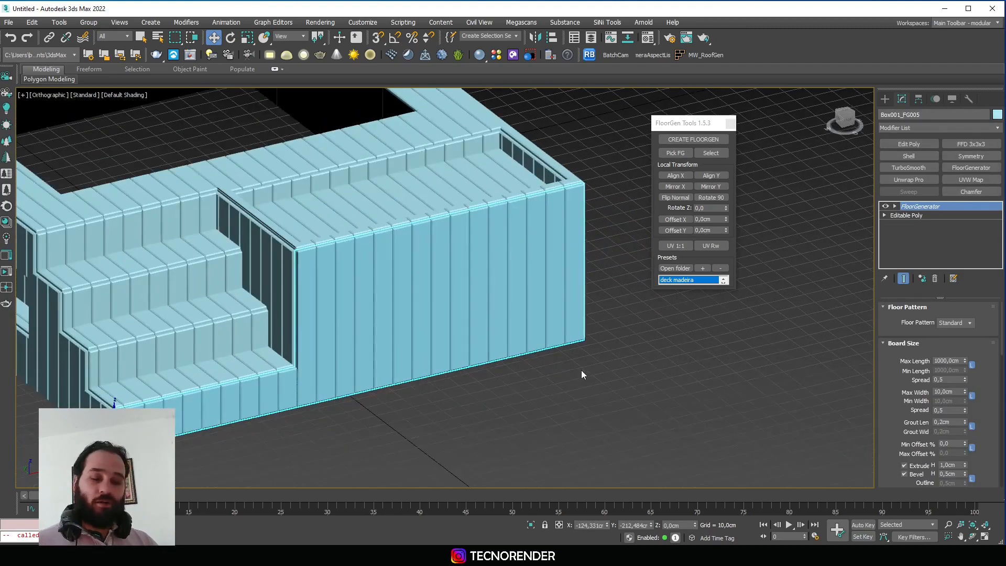
Switch to the perspective view and create a box about 145 cm long and 184 cm wide on the ground beside the platform
key(t)
middle_drag(498, 262, 454, 225)
scroll(474, 225, down, 3)
key(p)
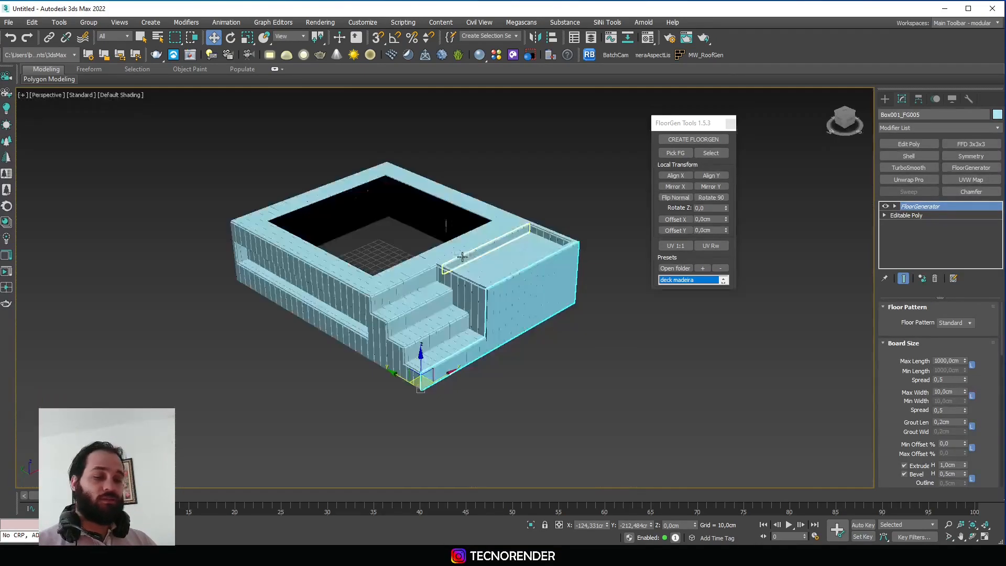
middle_drag(463, 279, 271, 247)
click(502, 335)
click(885, 99)
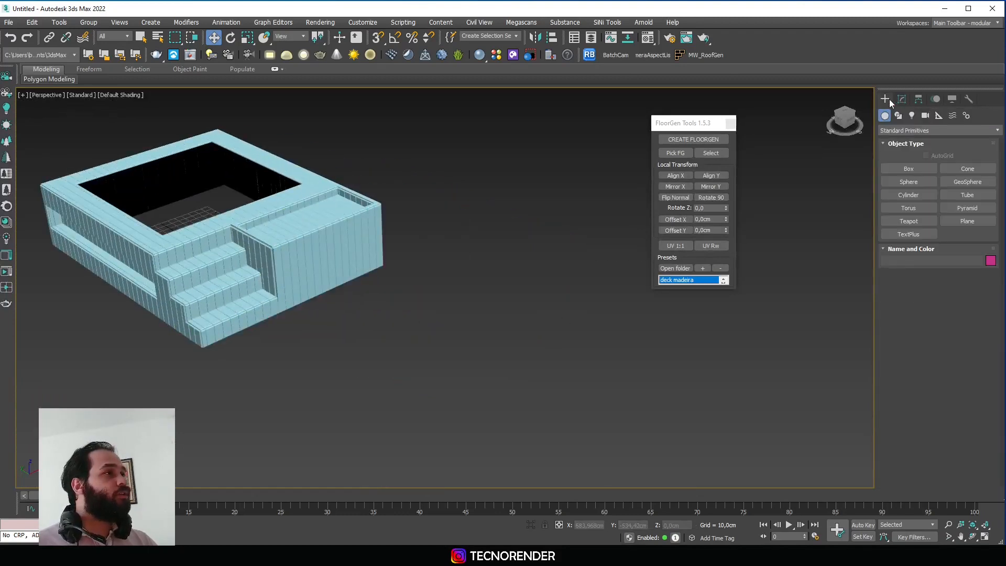
click(904, 171)
drag(401, 332, 620, 317)
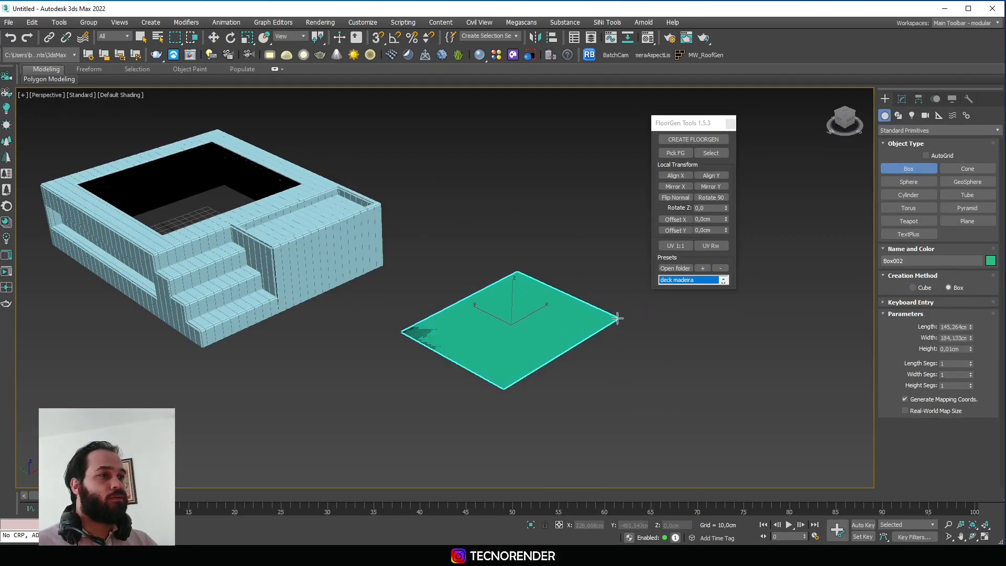
click(604, 250)
Activate the Move tool and convert the new box to Editable Poly
middle_drag(588, 297, 568, 286)
key(w)
right_click(530, 319)
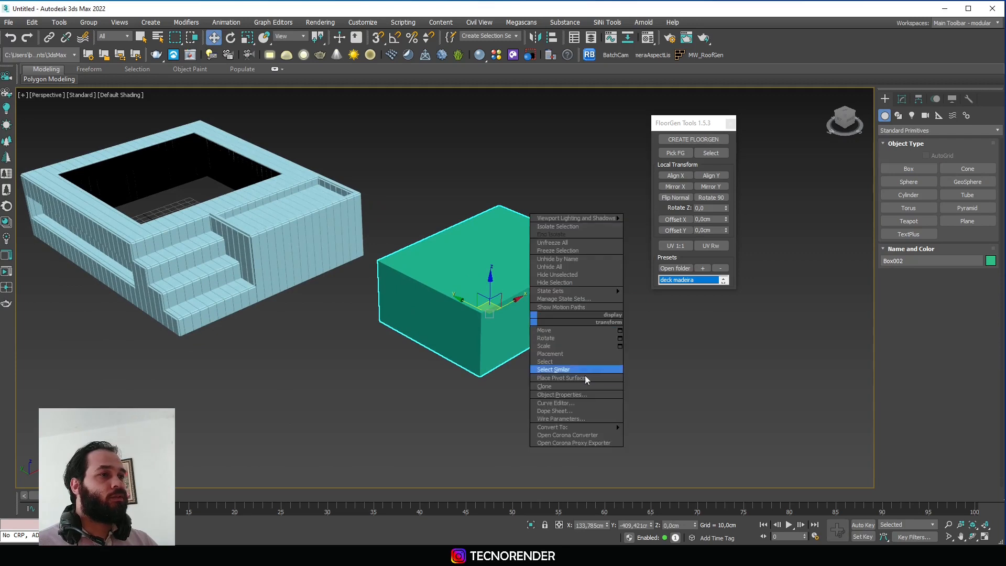
mouse_move(585, 427)
click(671, 435)
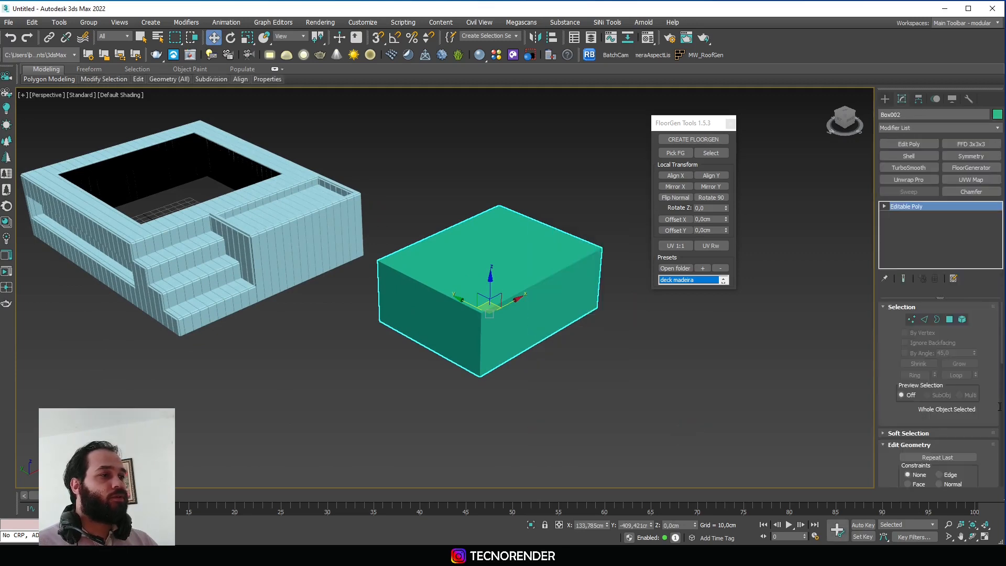
Flip the normals of all six polygons of the box, and clear the polygon selection
click(950, 319)
scroll(978, 454, down, 3)
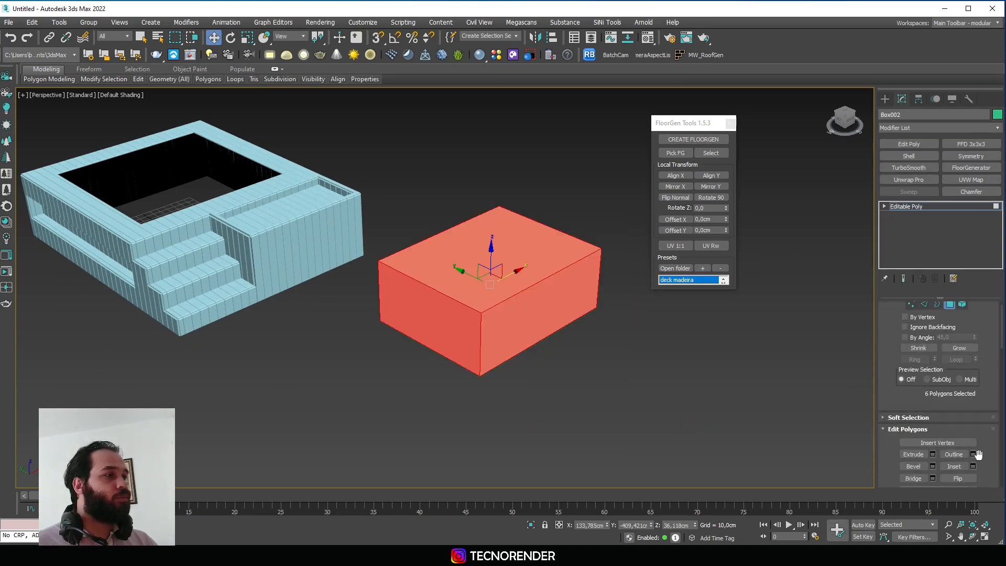
scroll(978, 454, down, 1)
click(960, 447)
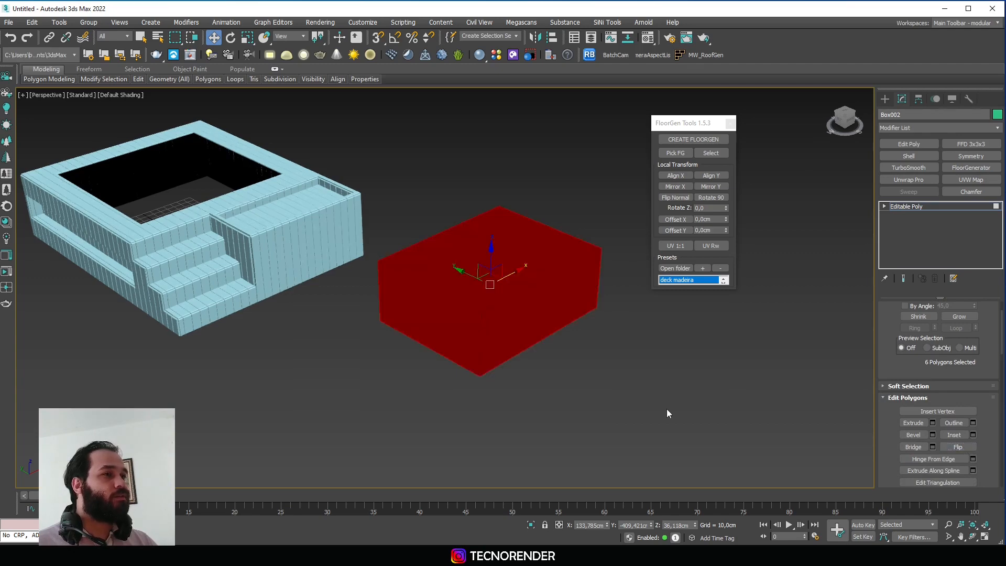
click(594, 334)
middle_drag(593, 335, 600, 341)
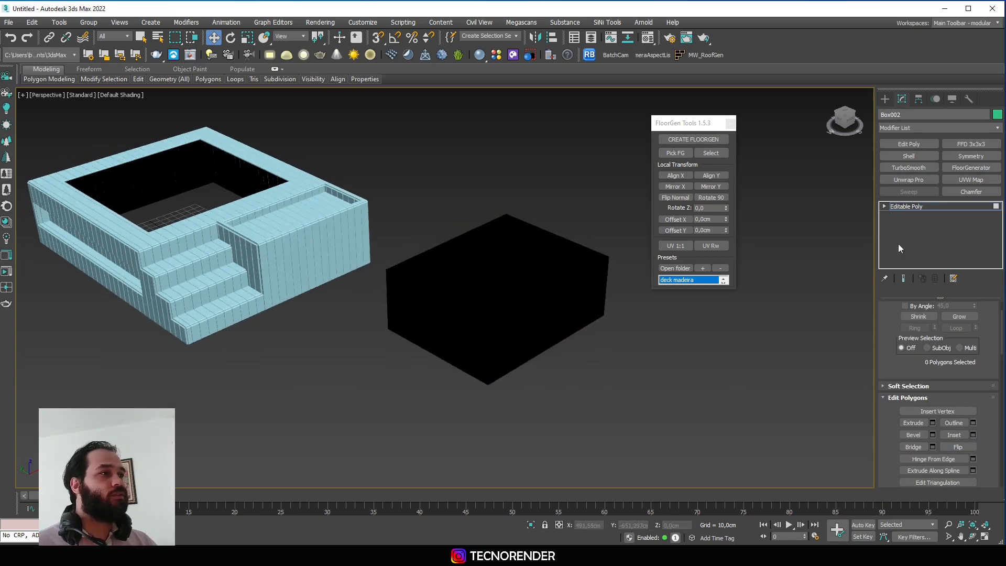
Generate FloorGenerator tiles on all faces of the inverted box and flip the normals of the generated pieces
click(885, 99)
click(620, 271)
scroll(587, 294, up, 3)
click(585, 294)
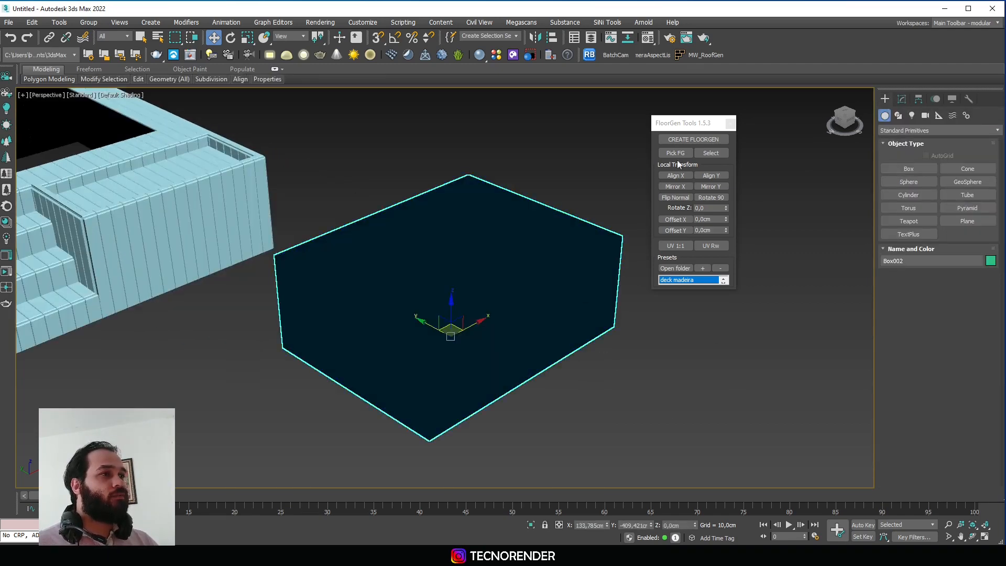
click(693, 139)
scroll(500, 321, up, 3)
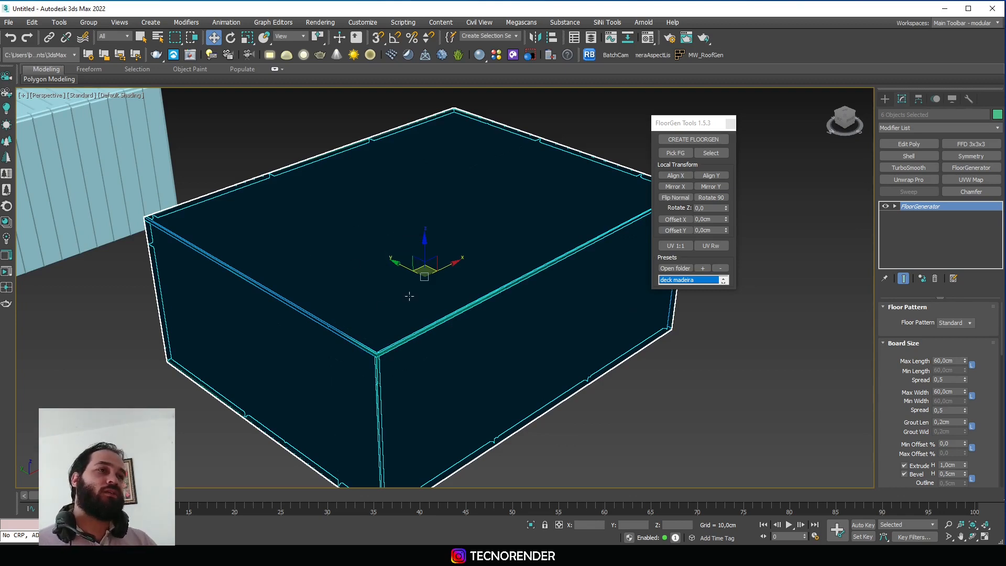
scroll(409, 296, down, 3)
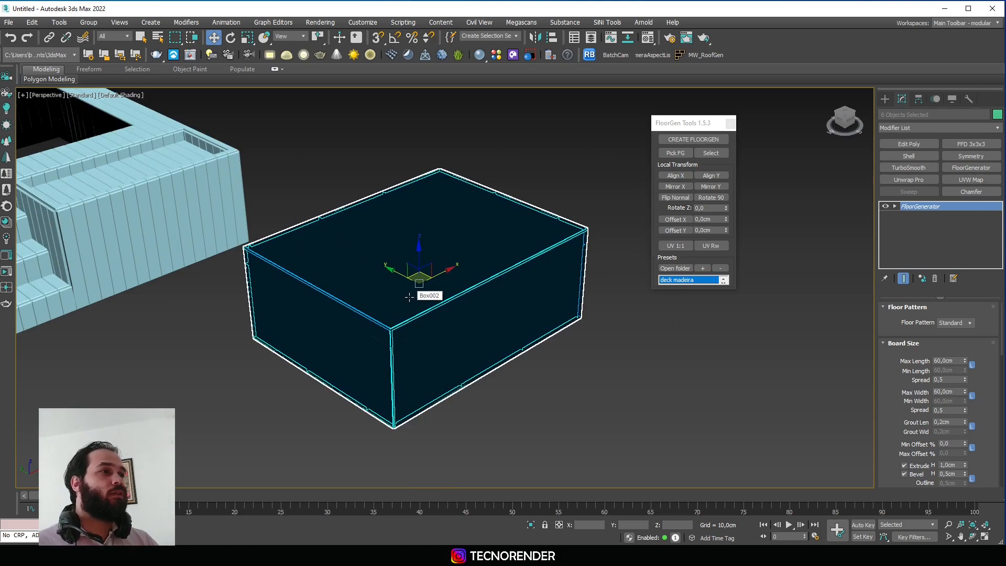
click(675, 198)
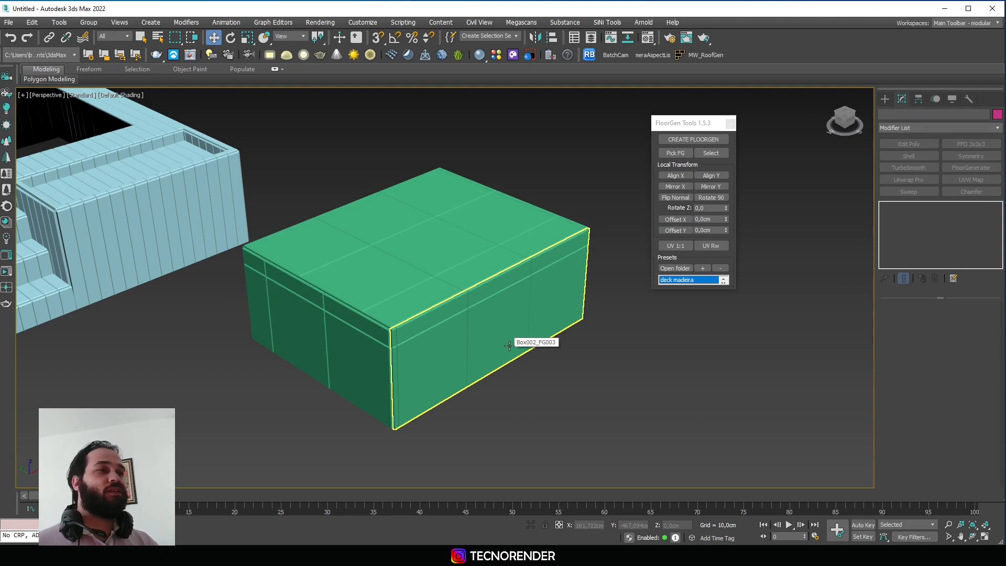
Delete the test box beside the platform together with all its generated floor pieces
scroll(509, 346, down, 3)
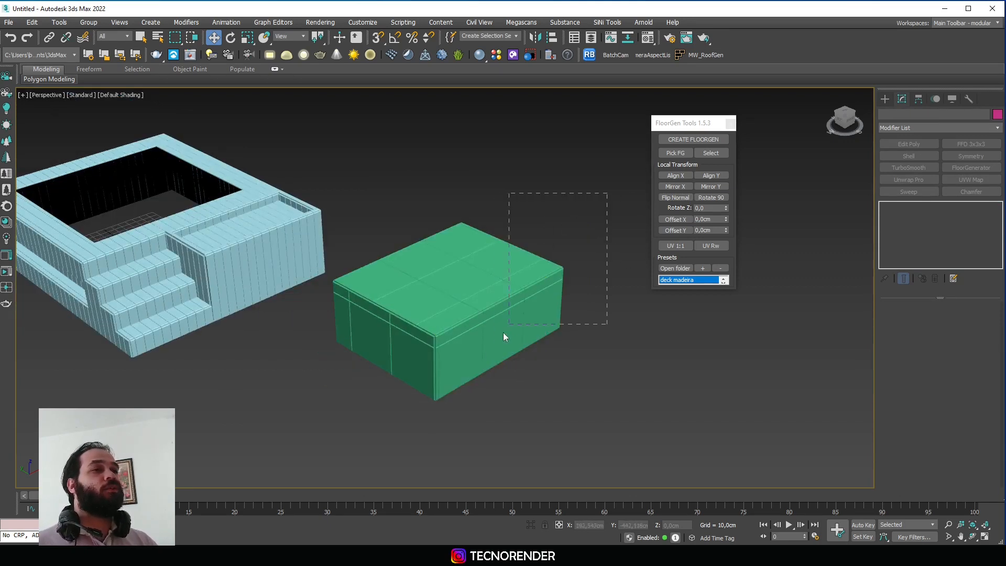
drag(503, 333, 454, 395)
key(Delete)
drag(455, 306, 421, 386)
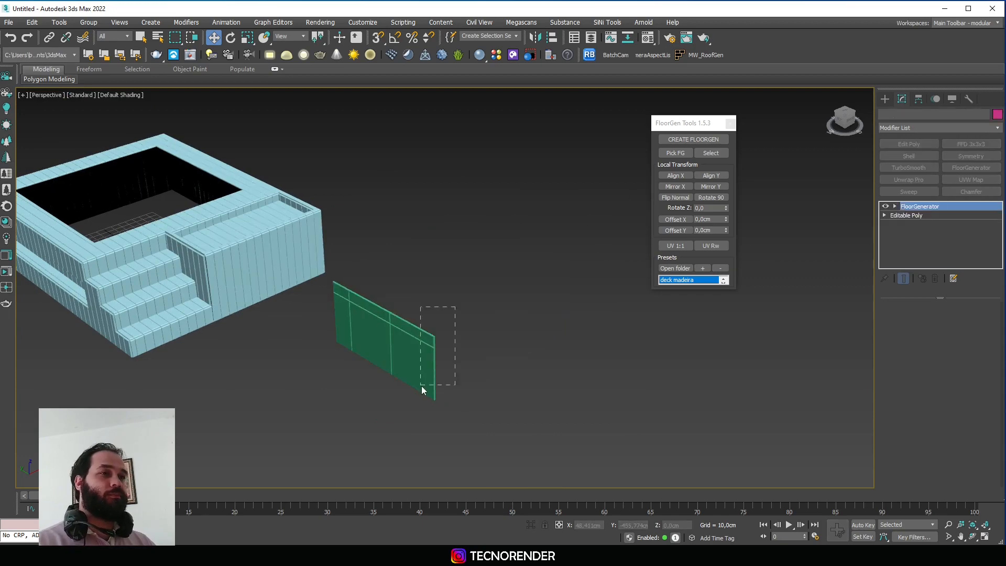
key(Delete)
Rotate the deck boards on the platform's front wall beside the stairs by 90 degrees
scroll(428, 297, up, 6)
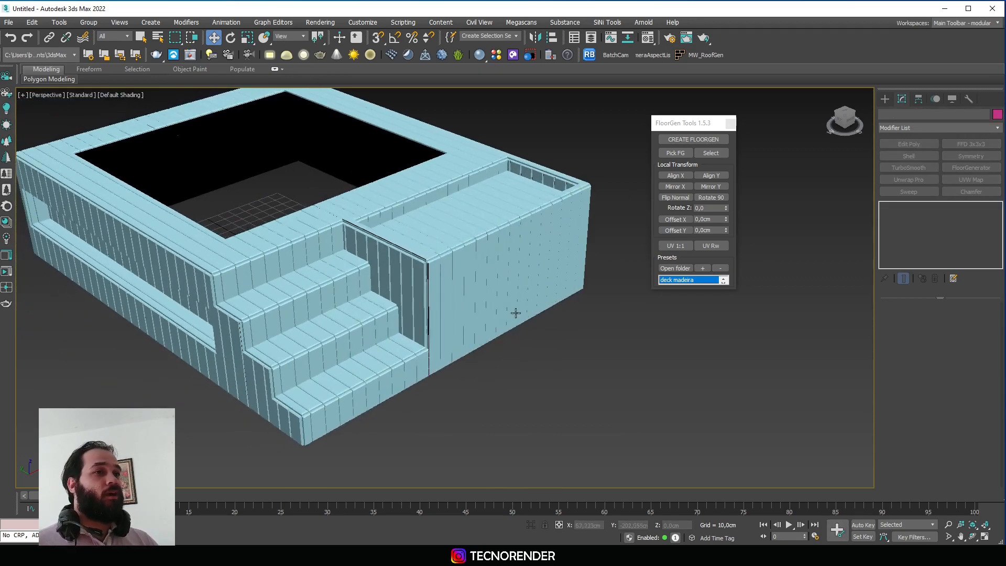
click(468, 321)
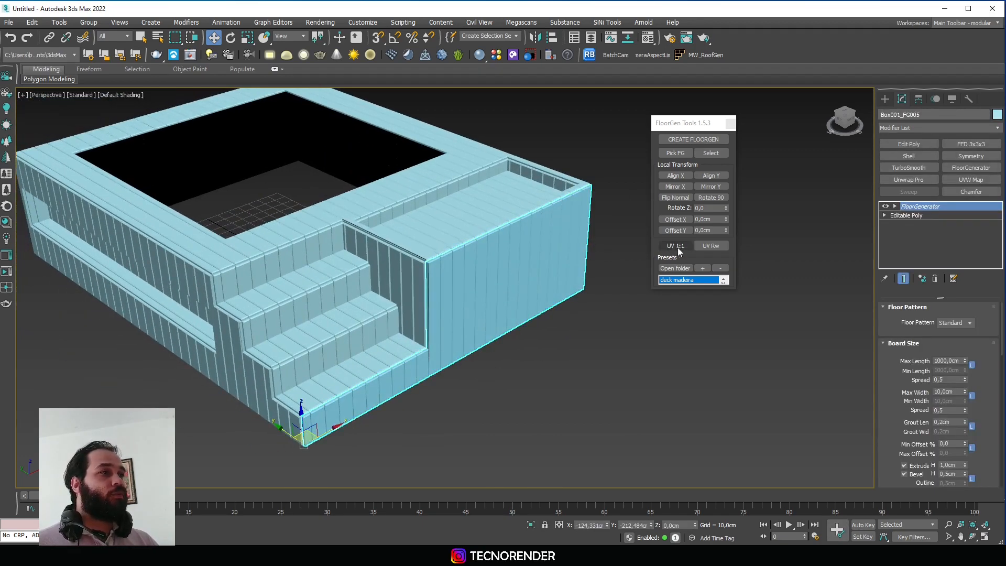
middle_drag(505, 289, 479, 285)
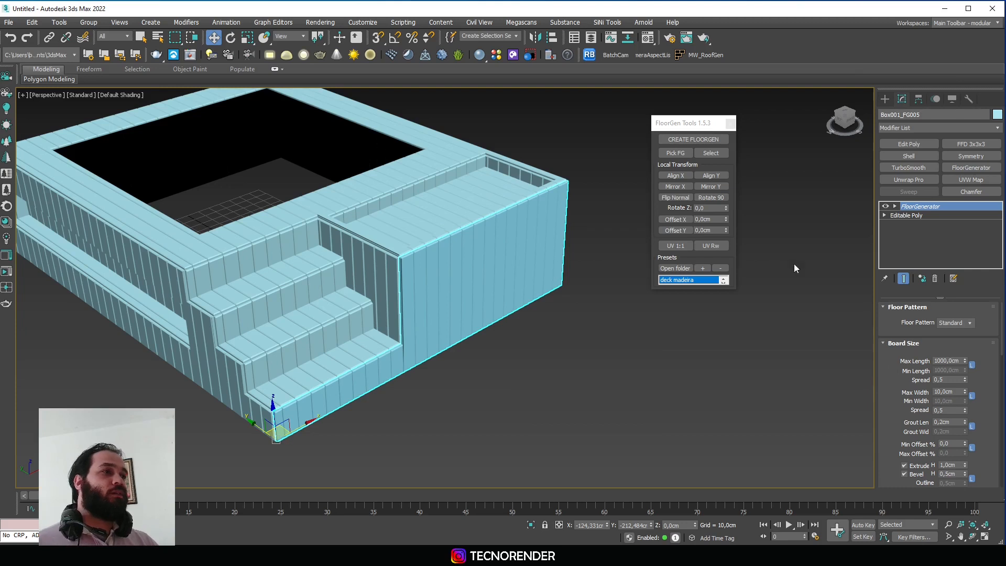
click(725, 200)
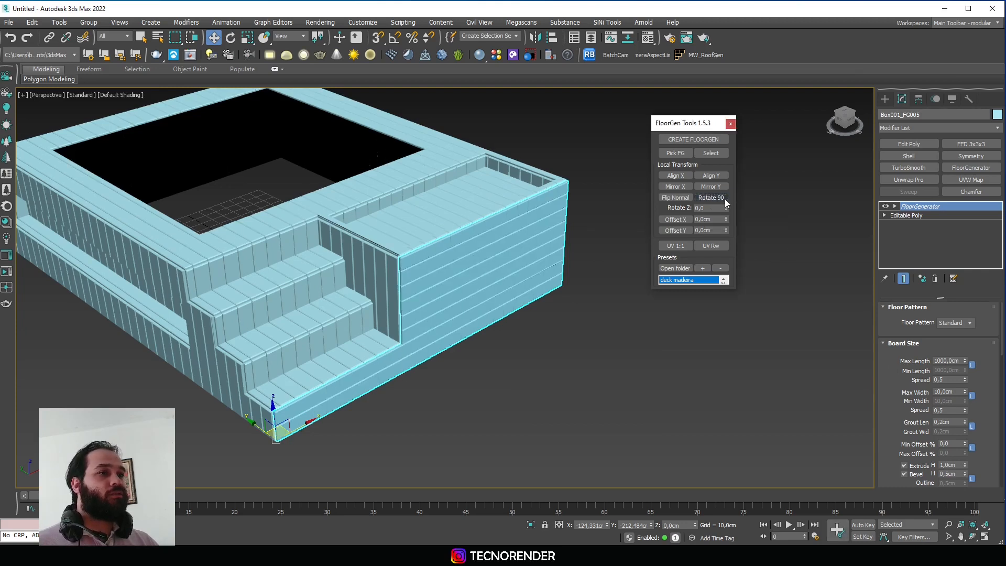
click(479, 437)
click(447, 275)
scroll(451, 280, down, 3)
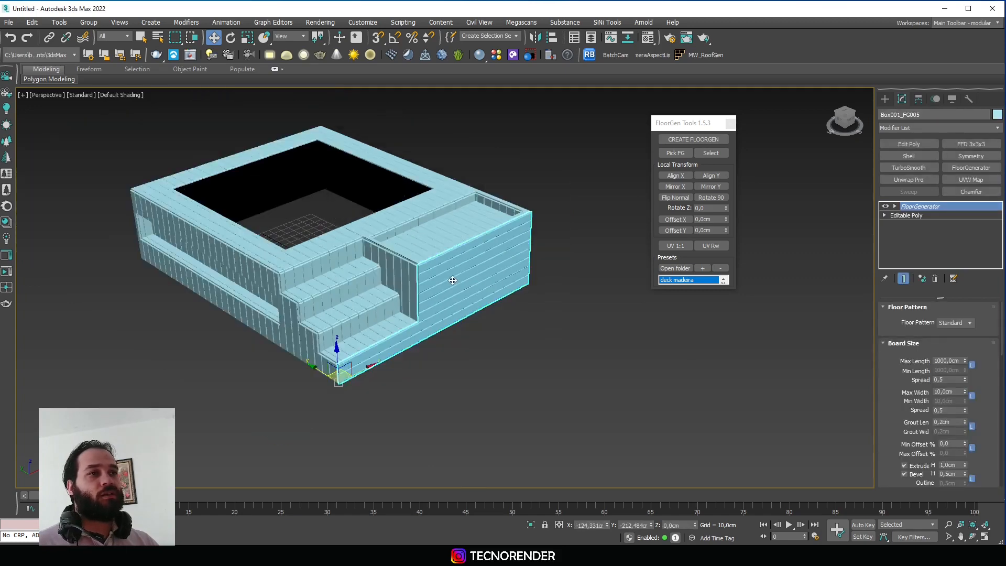
Undo a trial upward move of the platform's base mesh and delete the mesh from beneath the boards
click(374, 200)
click(467, 244)
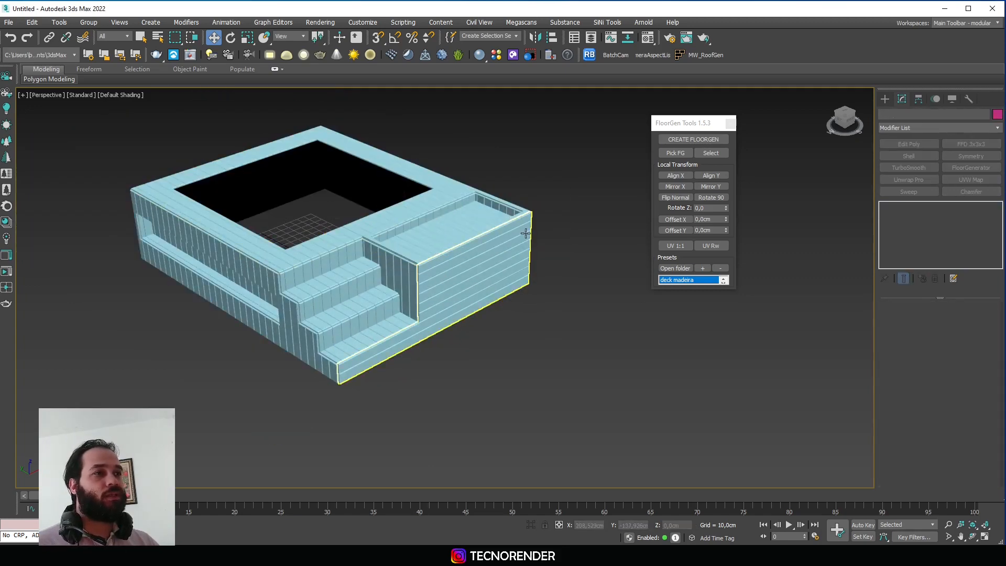
click(581, 206)
click(509, 210)
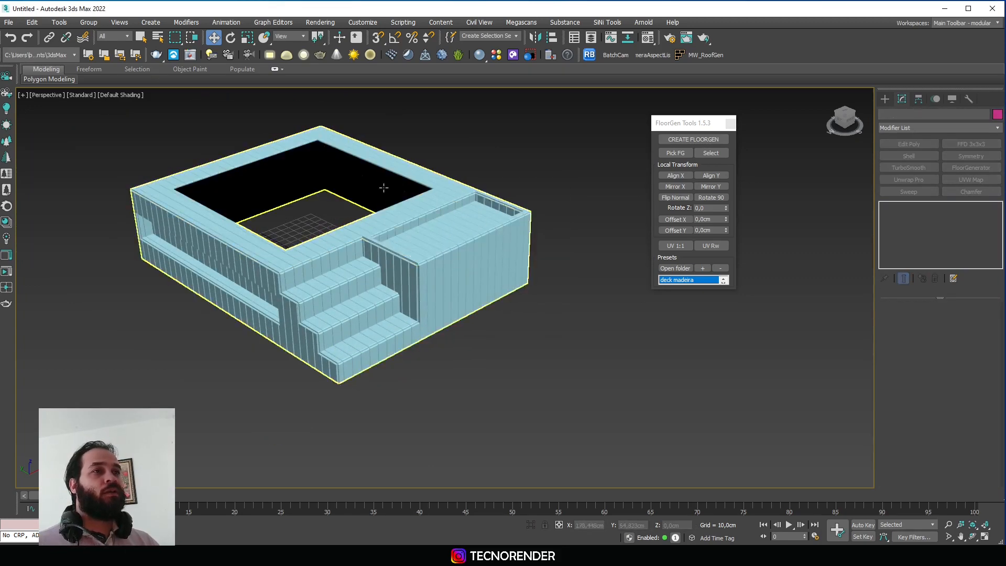
drag(306, 239, 306, 182)
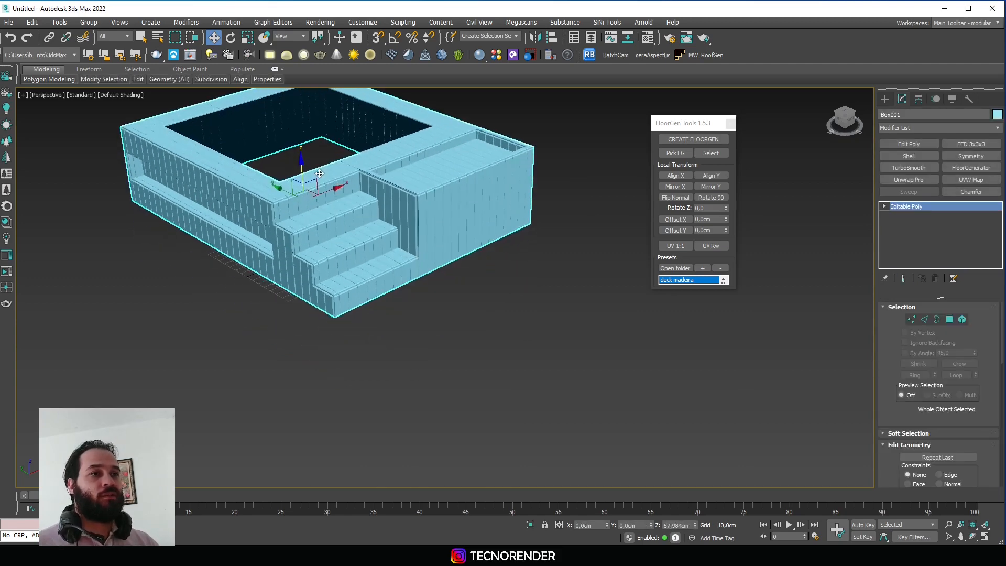
key(ctrl+z)
key(Delete)
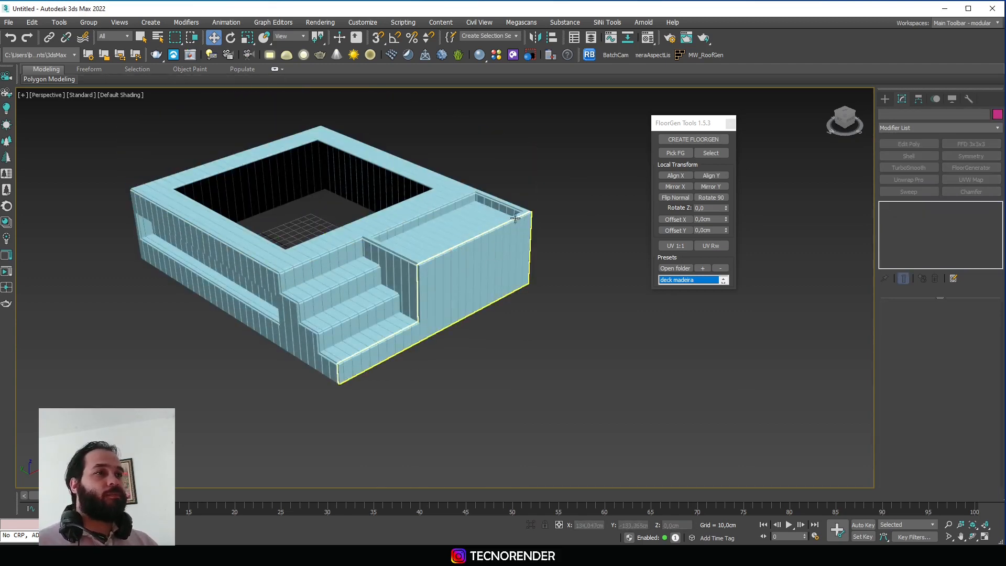
Rotate the boards on all faces of the platform by 90 degrees and undo the rotation
drag(543, 126, 96, 434)
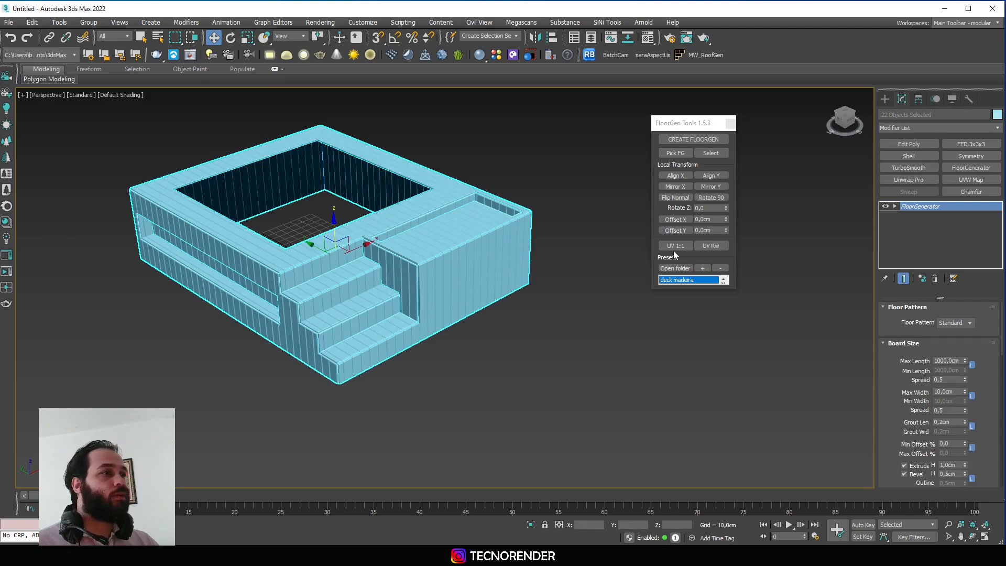
click(706, 198)
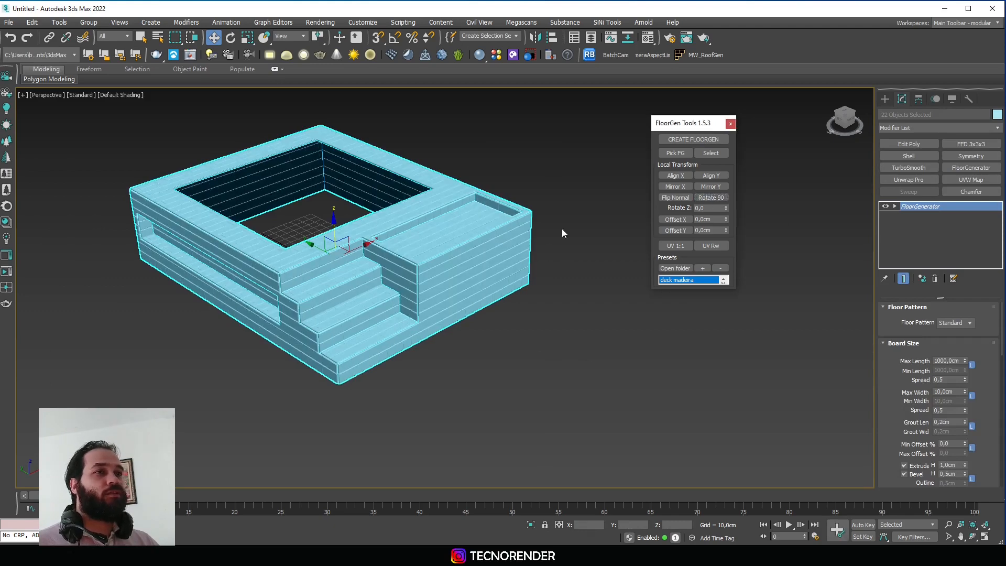
click(461, 409)
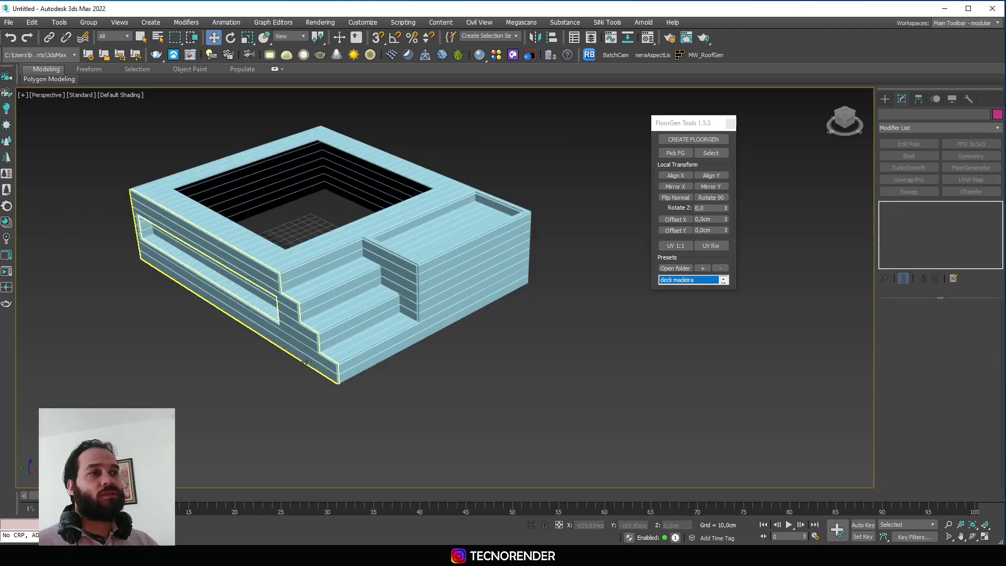
middle_drag(477, 294, 521, 307)
key(ctrl+z)
key(ctrl+z)
key(ctrl+z)
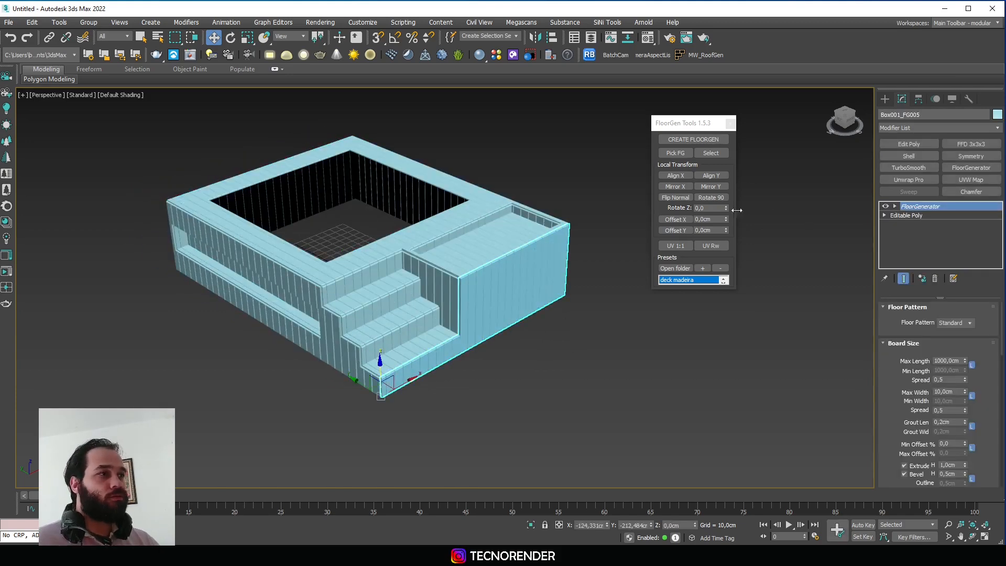
Try another 90-degree rotation of only the front wall's boards and reselect that wall
click(710, 198)
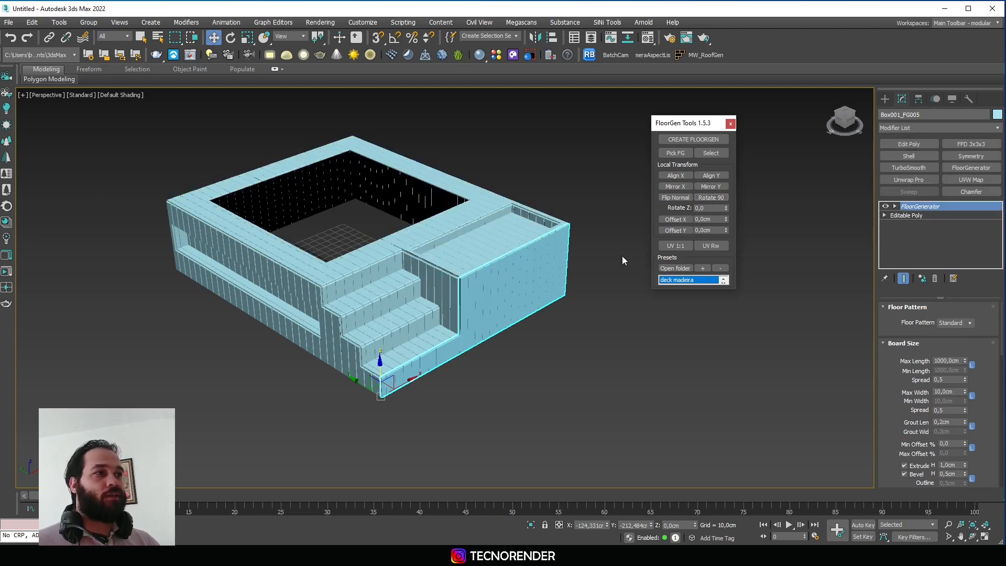
click(589, 259)
middle_drag(589, 259, 568, 290)
click(529, 308)
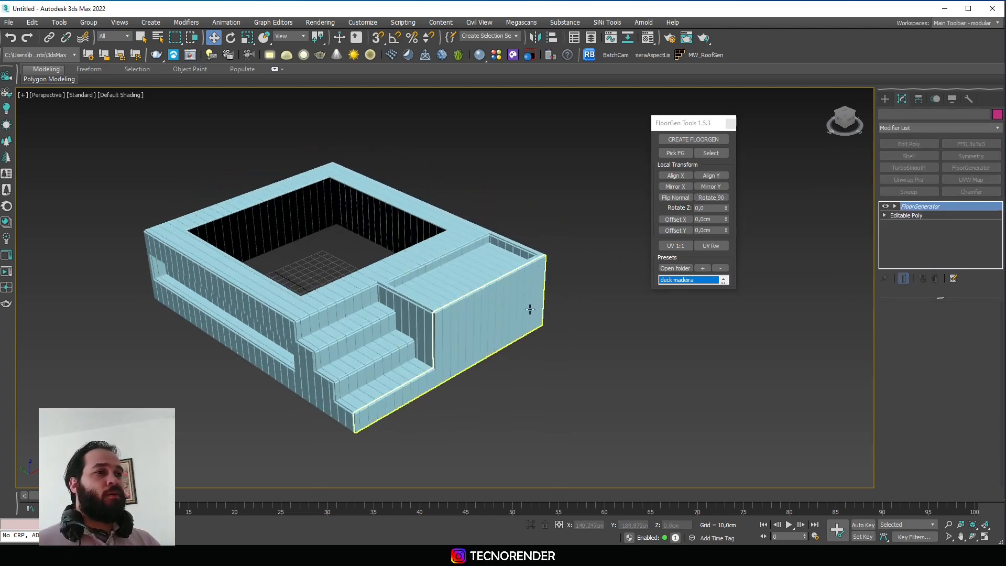
middle_drag(541, 321, 509, 301)
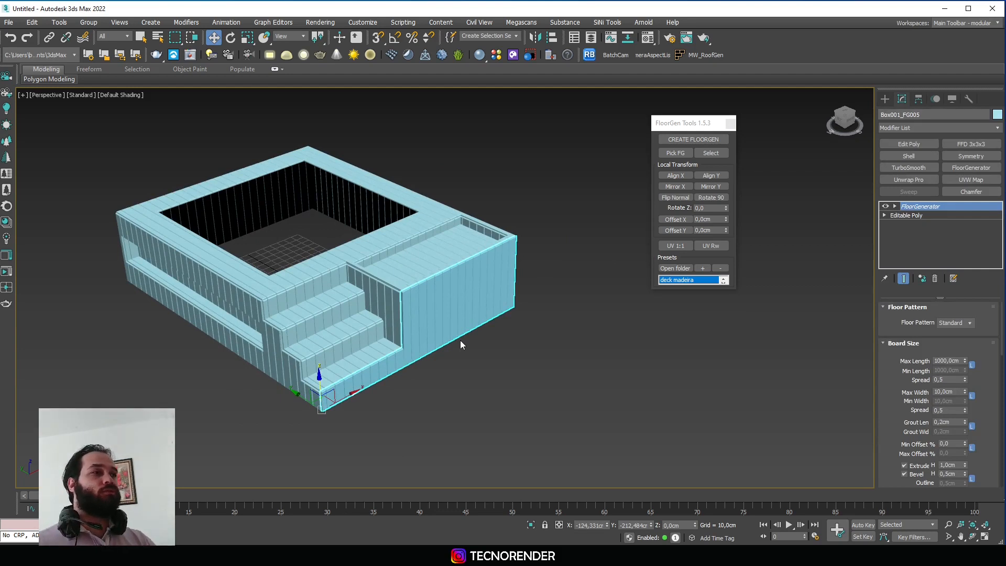
Rotate the front wall's boards about Z by 45 degrees and clear the selection
click(706, 208)
text(45)
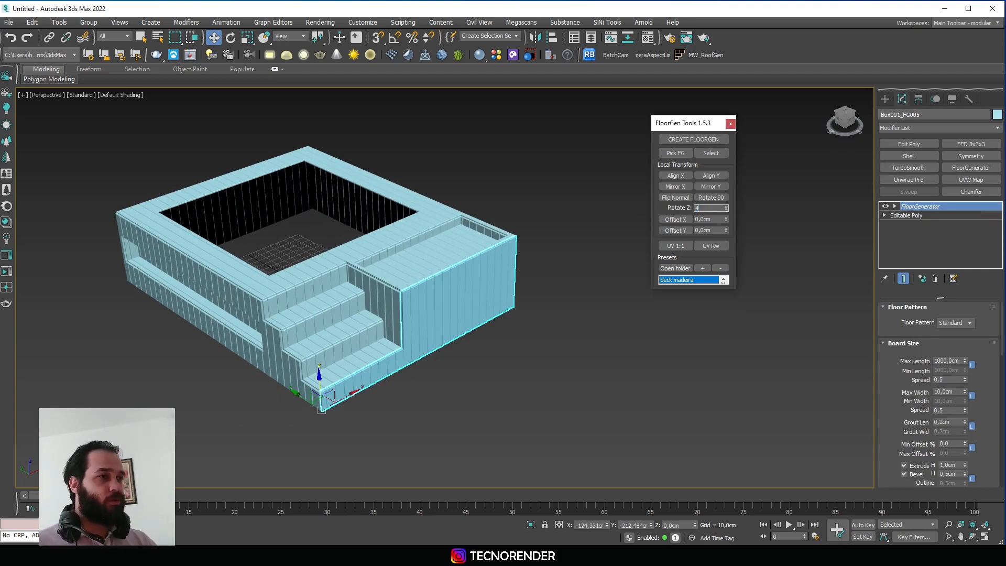
key(Return)
click(523, 271)
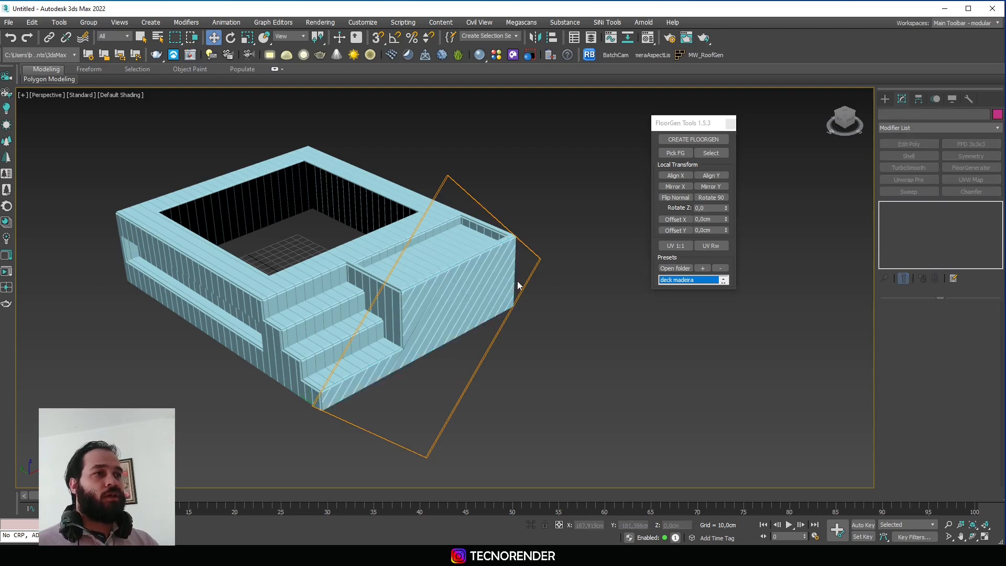
click(465, 289)
click(558, 162)
Undo the 45-degree rotation of the front wall's boards
key(ctrl+z)
key(ctrl+z)
key(ctrl+z)
key(ctrl+z)
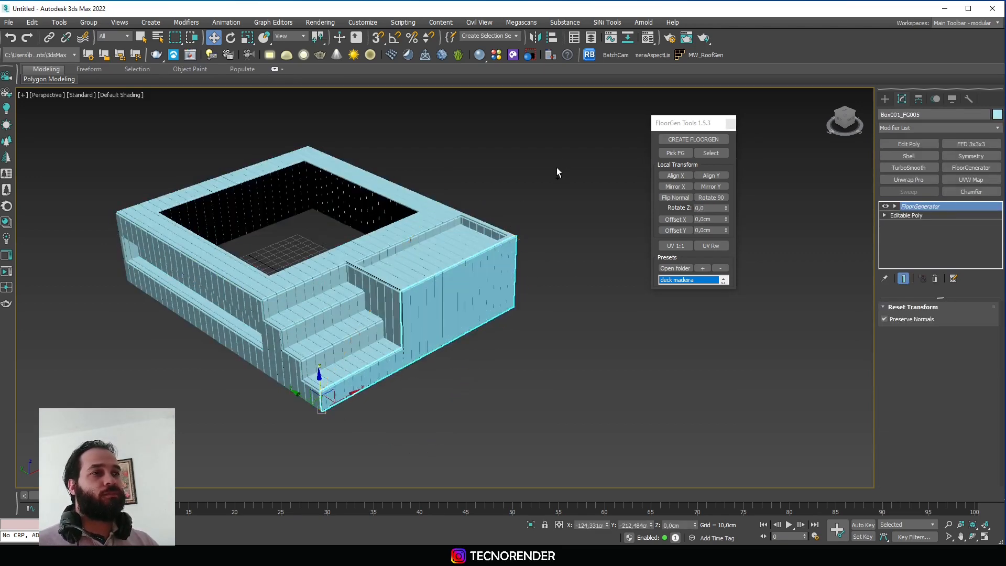
Rotate the boards on all faces of the platform about Z by 45 degrees and clear the selection
drag(564, 166, 209, 421)
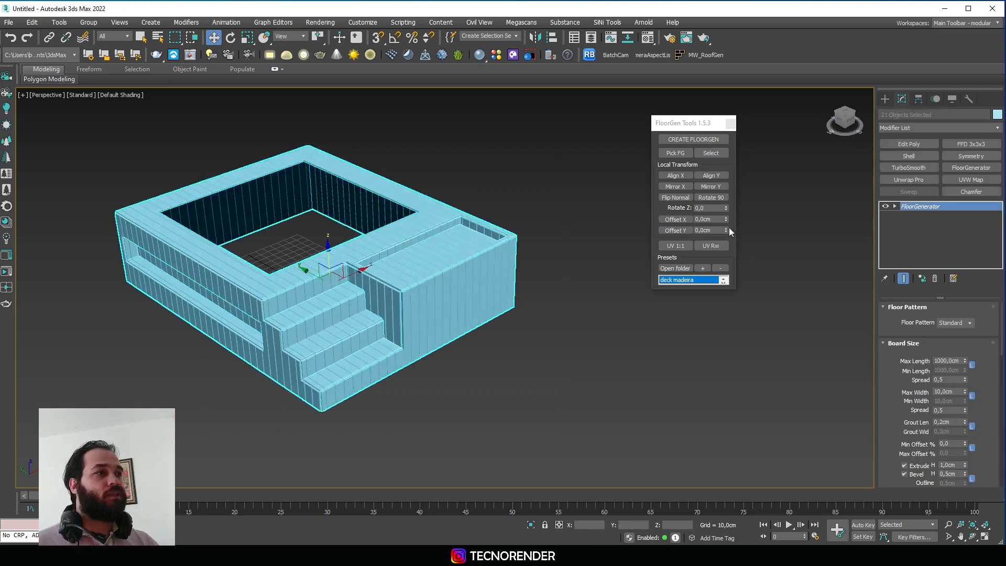
click(709, 208)
text(45)
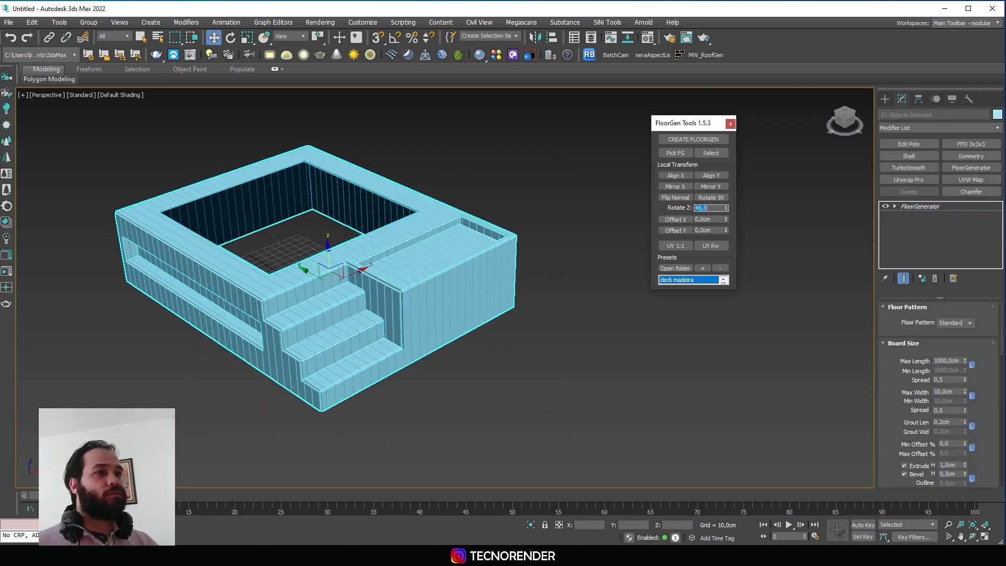
key(Return)
click(604, 314)
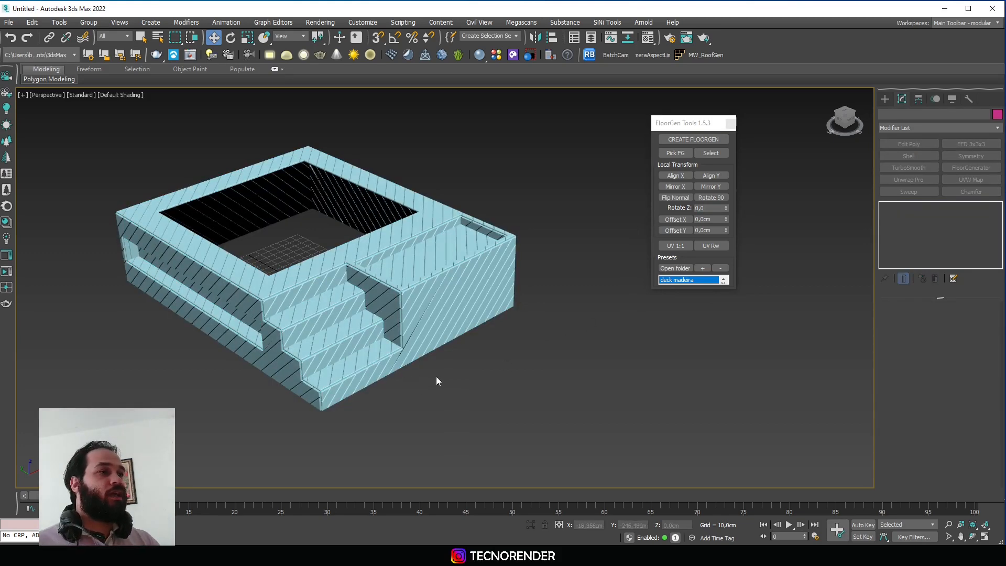
Undo the 45-degree rotation of all the platform's boards and clear the selection
key(ctrl+a)
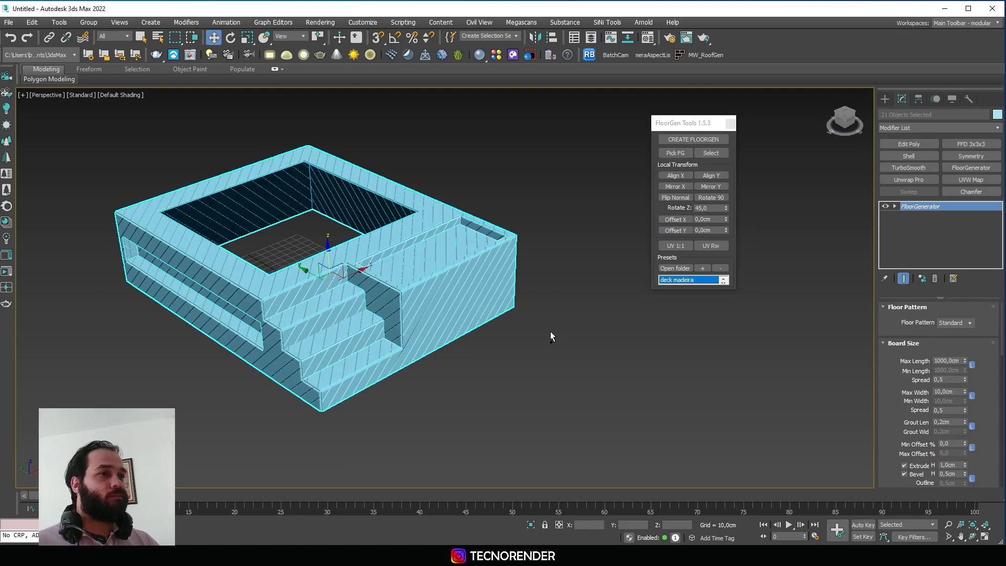
key(ctrl+z)
click(573, 324)
middle_drag(539, 320, 550, 337)
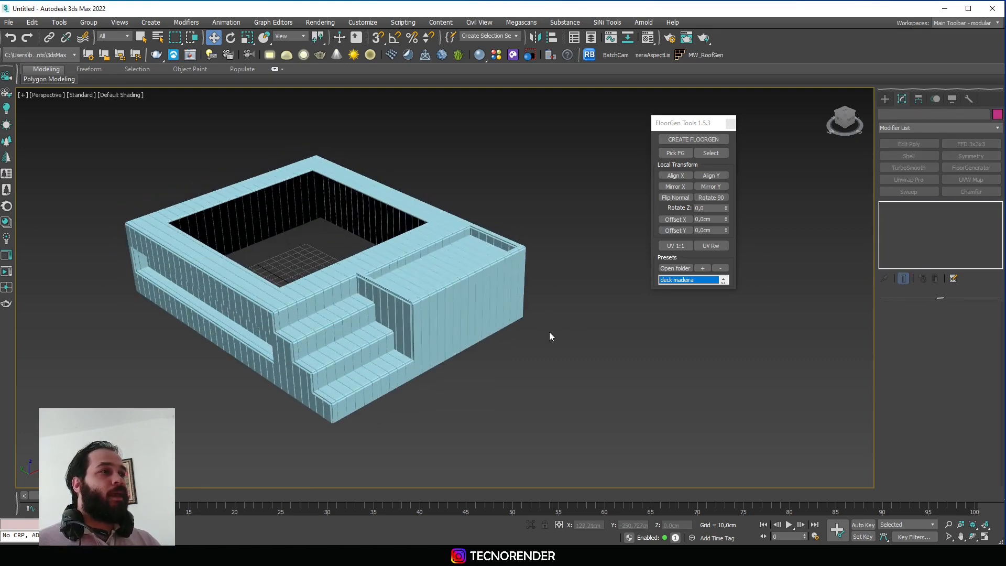
Shift the front wall's boards along X to an offset of about -92.6 cm
scroll(465, 300, up, 3)
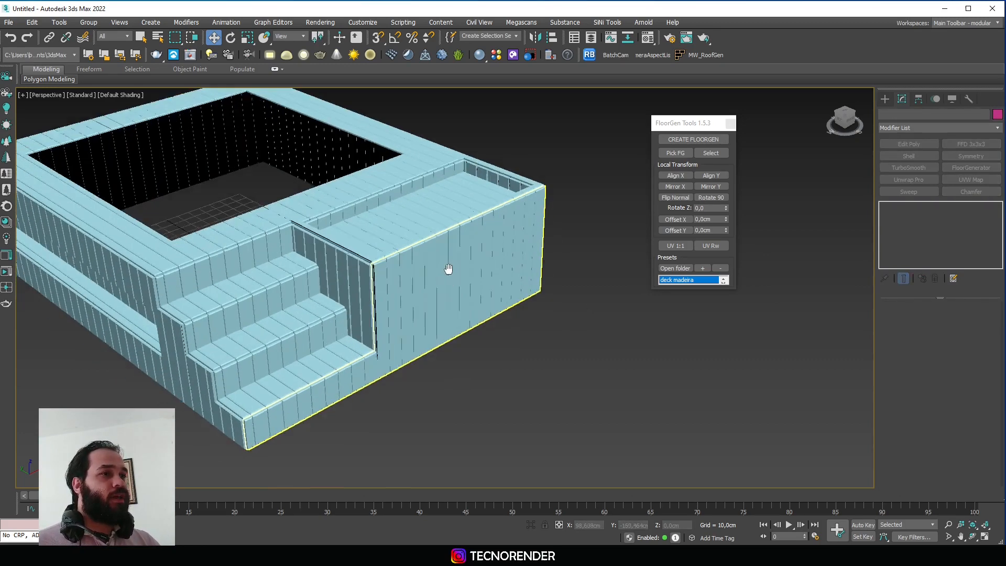
click(442, 267)
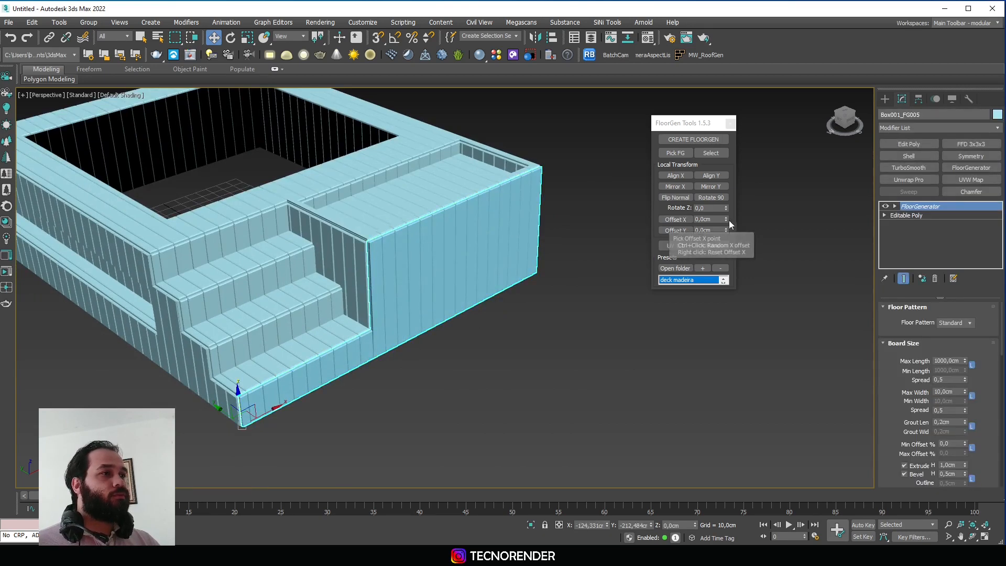
drag(726, 219, 797, 167)
scroll(444, 193, up, 3)
scroll(444, 193, up, 3)
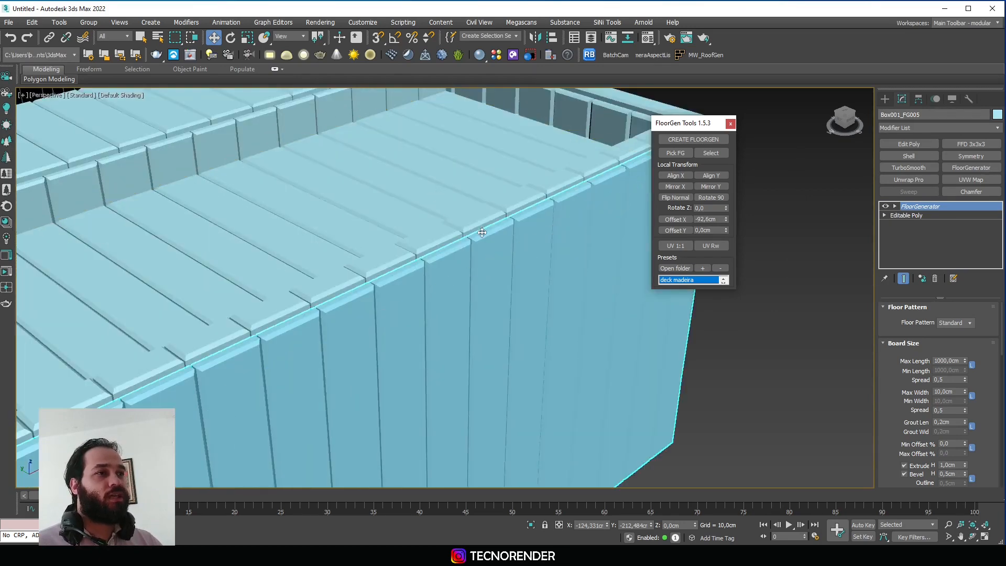
Adjust the front wall's X offset to about -91.3 cm and reset it to 0
drag(725, 219, 628, 194)
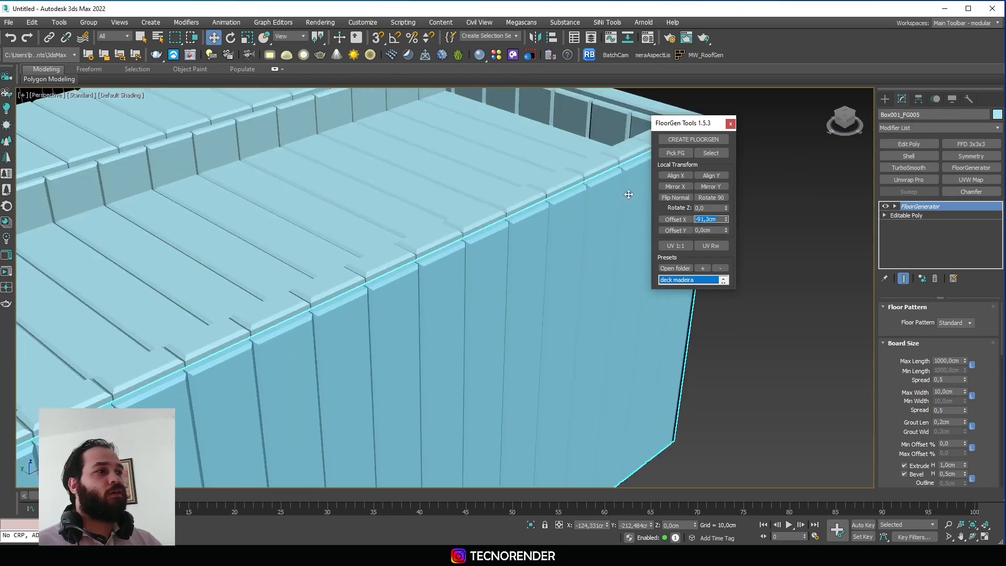
text(0)
key(Return)
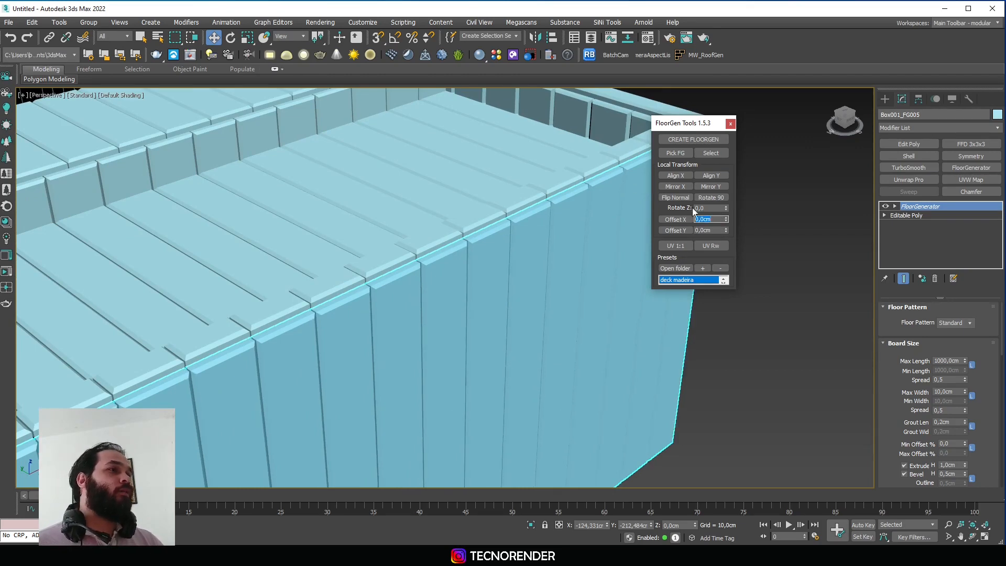
Try shifting the front wall's boards along Y to an offset of about 72.9 cm, and reset the offset to 0
drag(726, 229, 726, 188)
scroll(366, 255, down, 3)
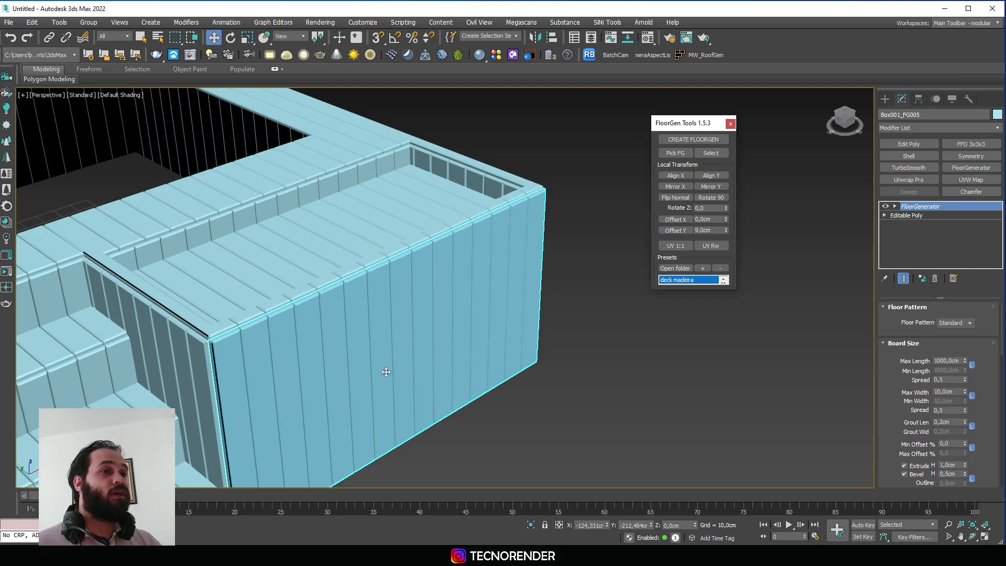
drag(726, 230, 736, 390)
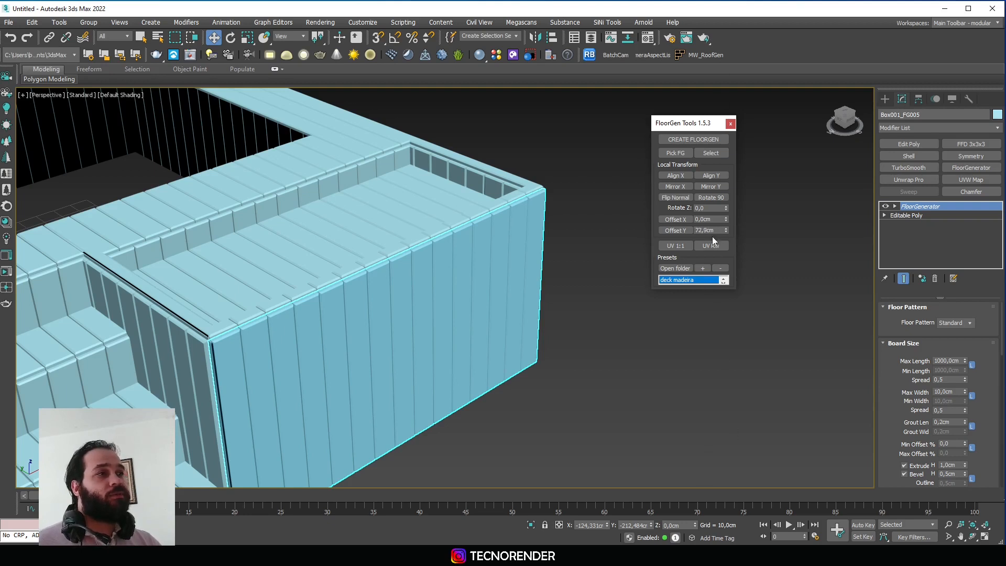
right_click(663, 233)
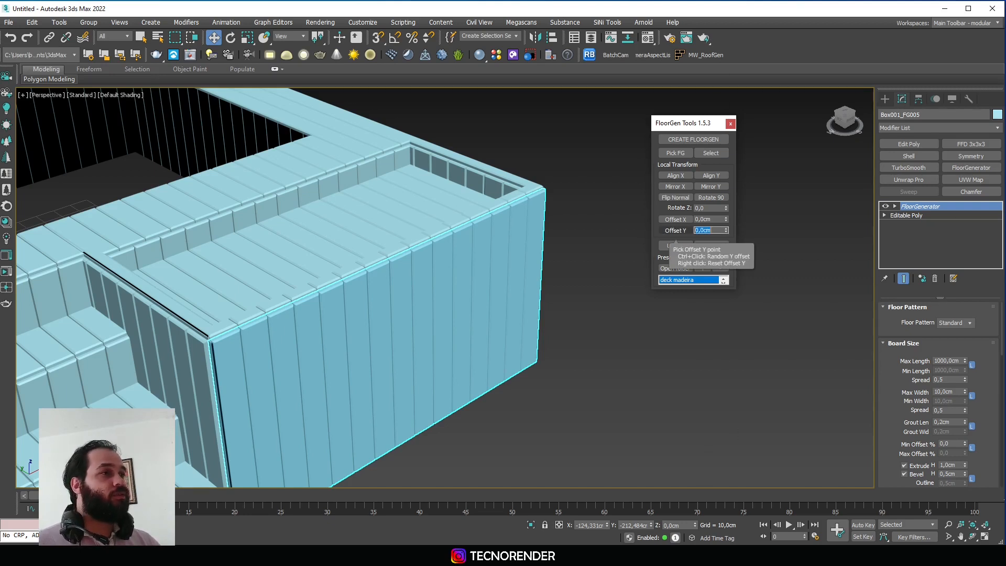
click(550, 336)
scroll(539, 325, down, 8)
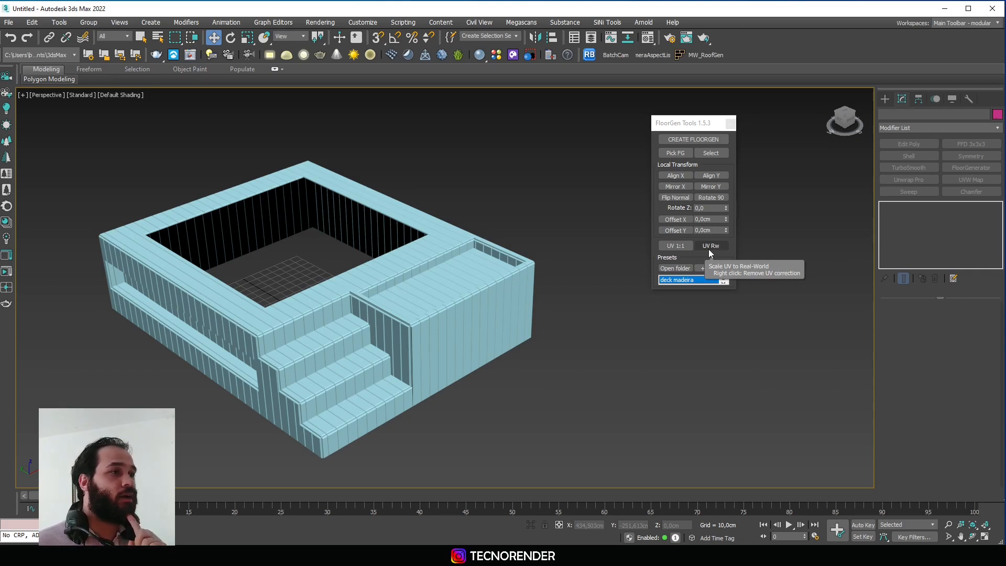
Apply a 1:1 UV correction to the front wall's boards and switch it to real-world UV scale
click(531, 306)
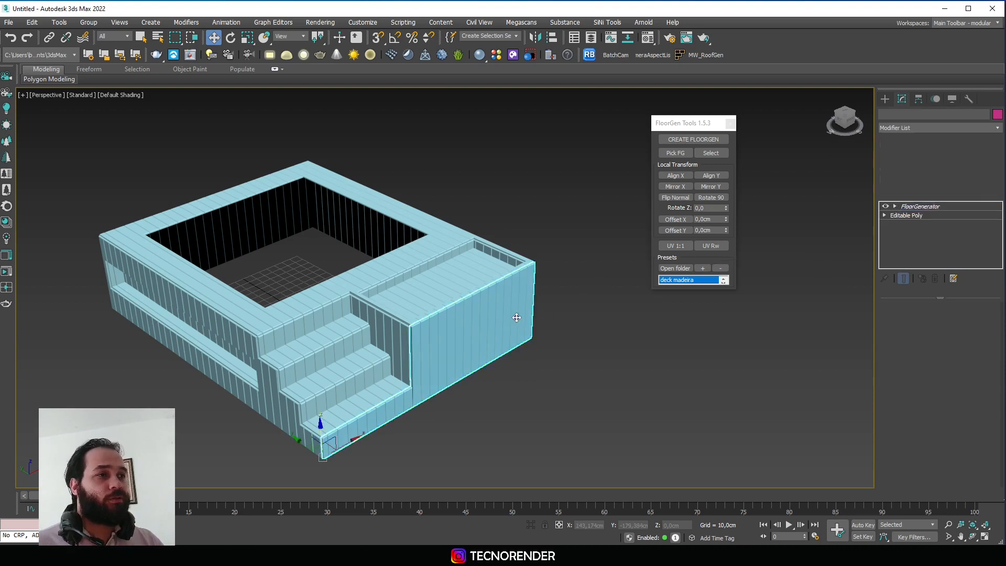
click(675, 246)
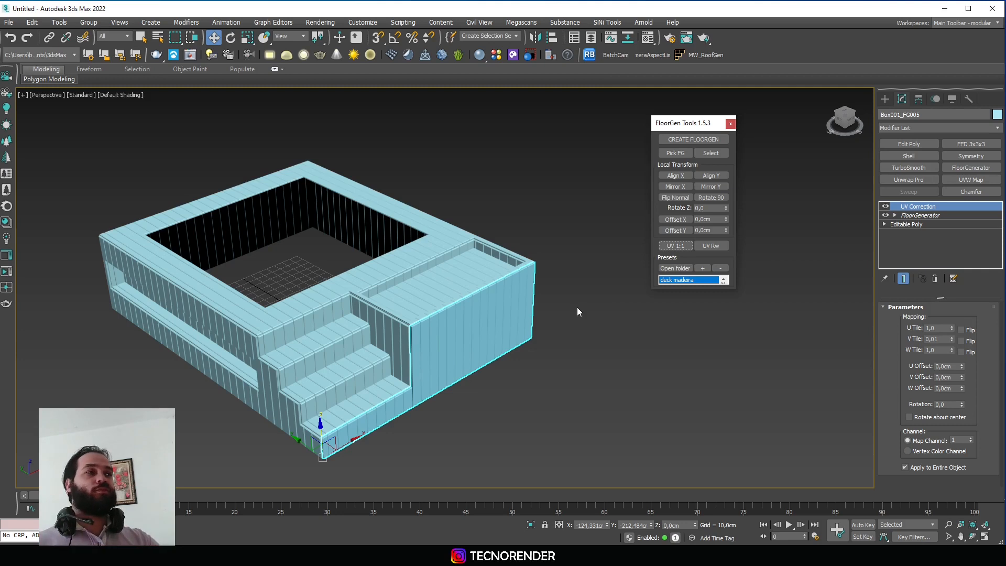
double_click(925, 339)
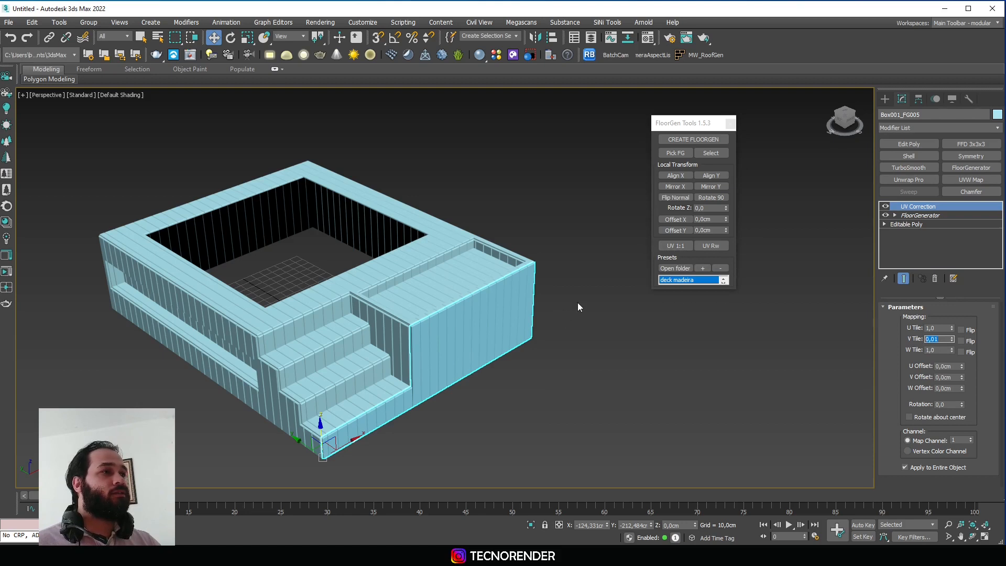
click(711, 250)
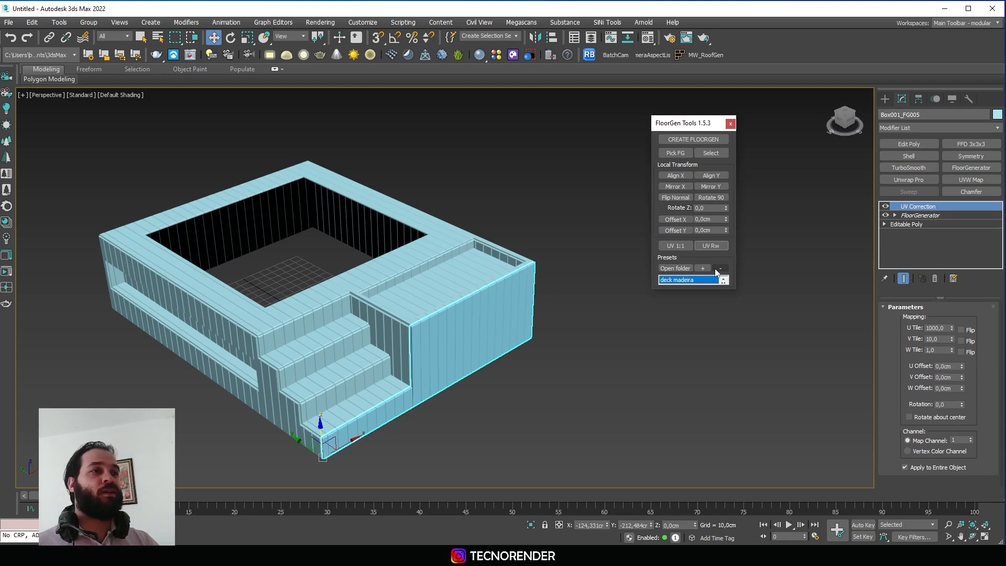
click(747, 290)
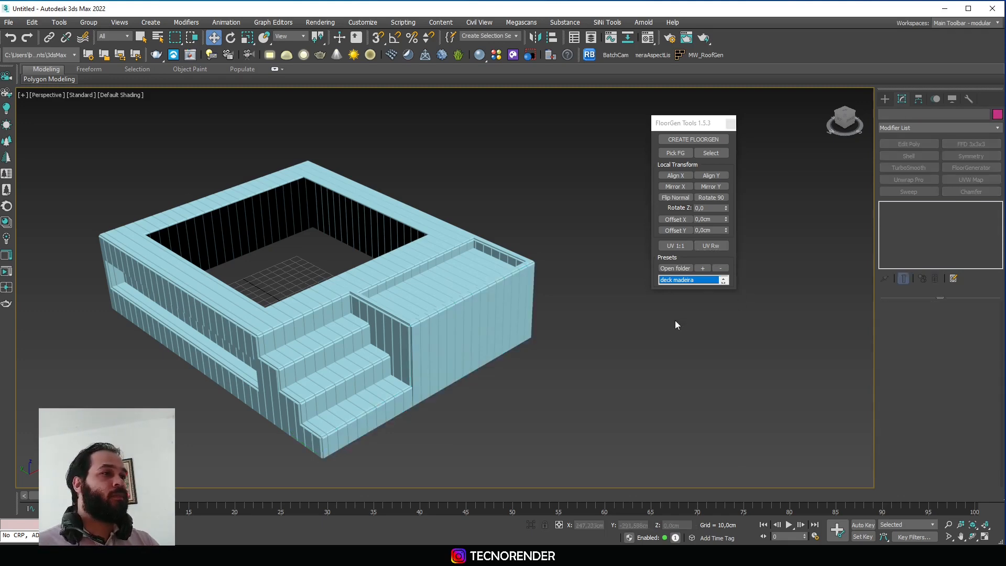
Draw a plane about 347 cm long and 325 cm wide on the ground beside the platform
alt+middle_drag(586, 328, 571, 313)
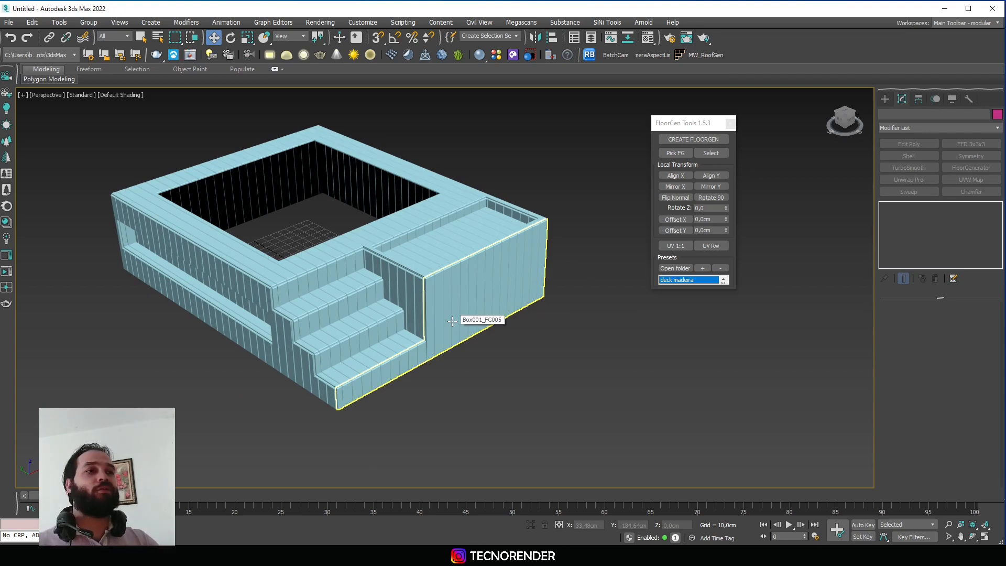
click(884, 99)
click(967, 221)
scroll(524, 291, down, 4)
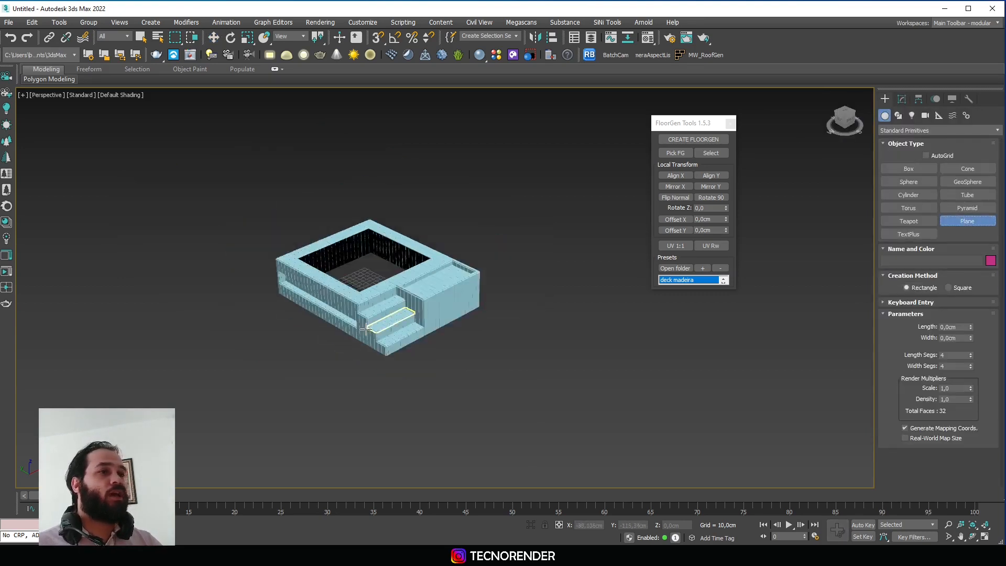
mouse_move(243, 318)
mouse_down()
mouse_move(224, 468)
mouse_move(203, 484)
mouse_up()
middle_drag(362, 414, 397, 361)
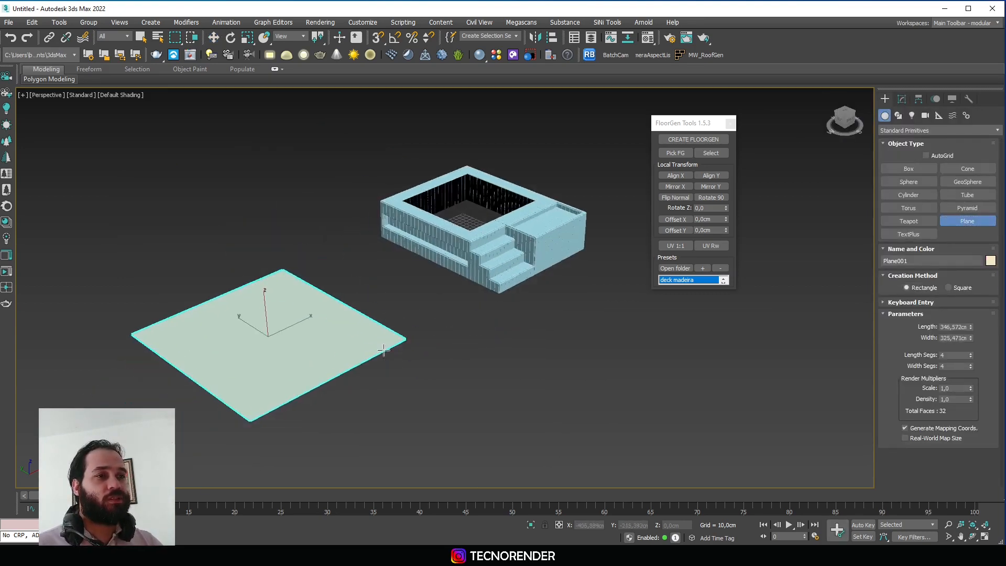
key(w)
Clone the plane in place as an independent copy
scroll(426, 344, up, 5)
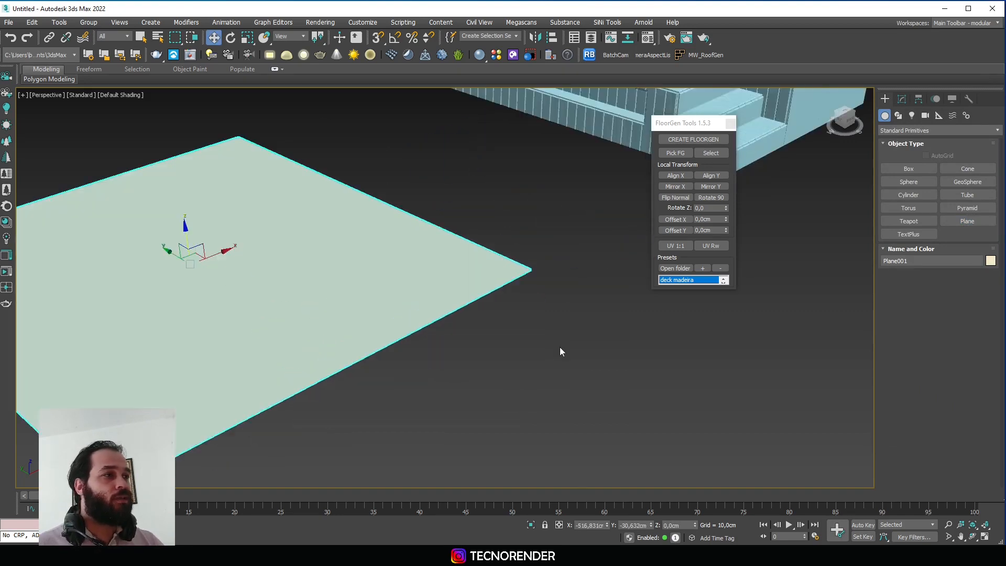
scroll(560, 347, down, 2)
middle_drag(556, 348, 566, 352)
right_click(387, 286)
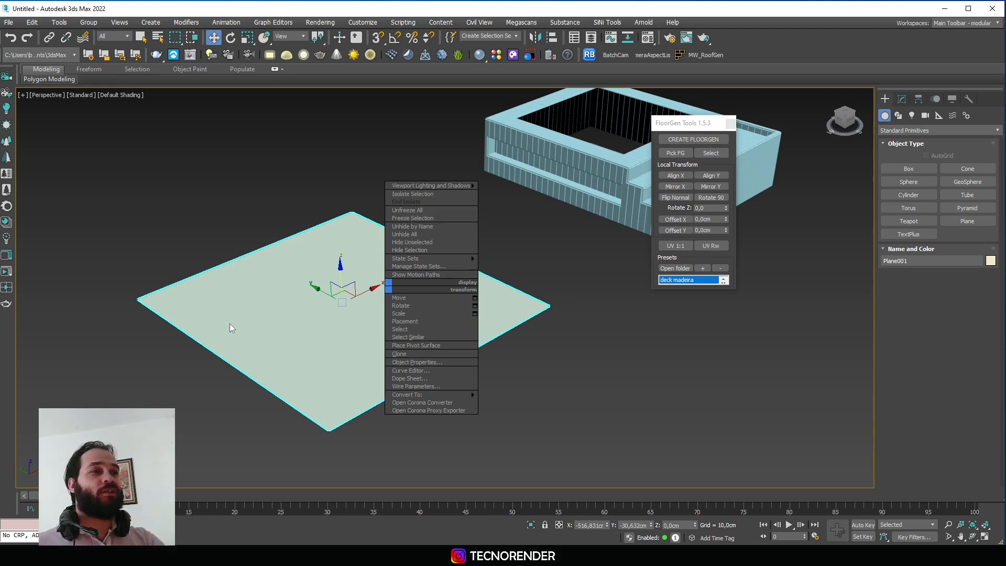
click(409, 353)
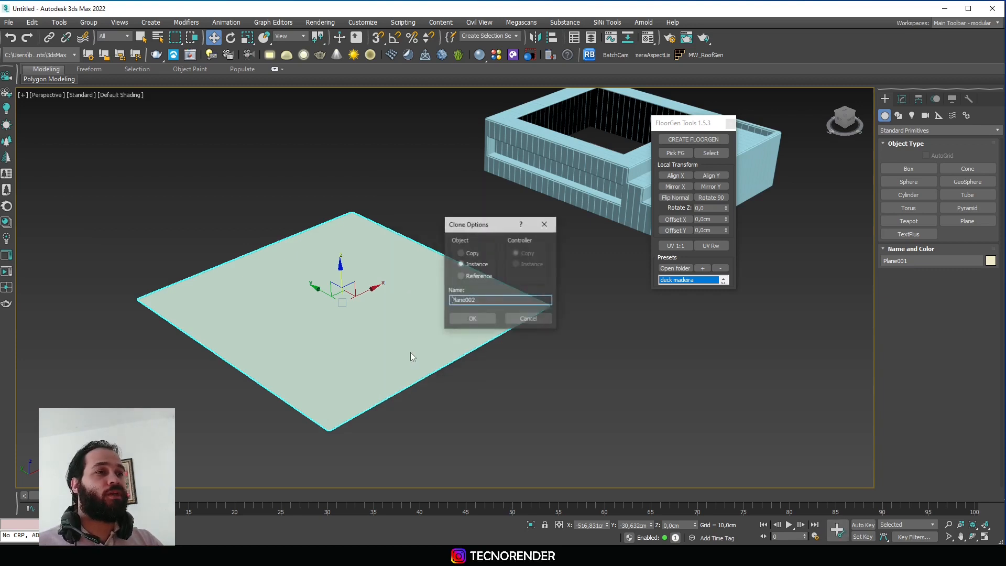
click(461, 253)
click(473, 318)
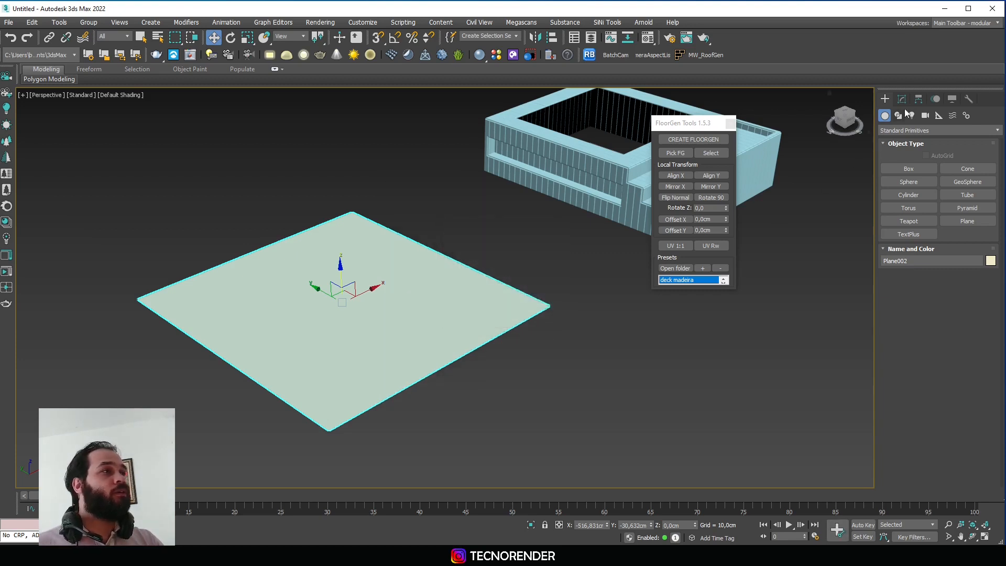
Try the FloorGenerator modifier directly on the copied plane and delete the copy
click(902, 103)
click(971, 168)
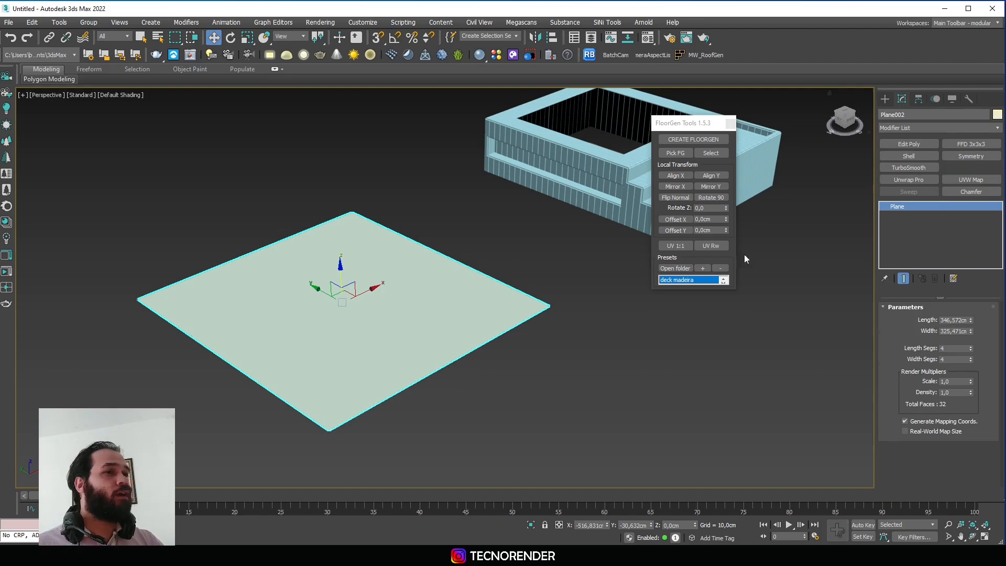
drag(344, 278, 345, 234)
key(ctrl+z)
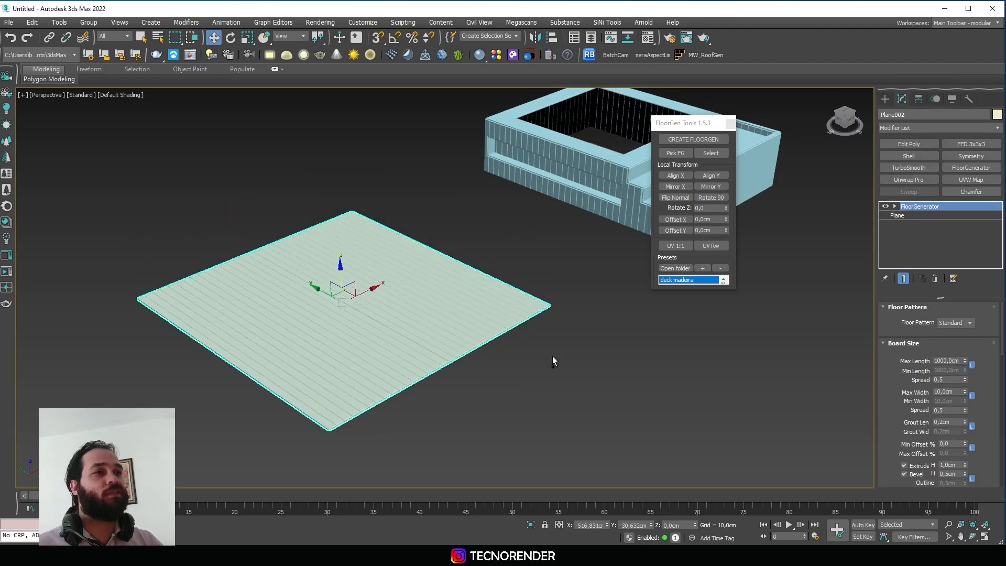
key(Delete)
Generate a separate floor object from the original plane with FloorGen Tools
click(479, 326)
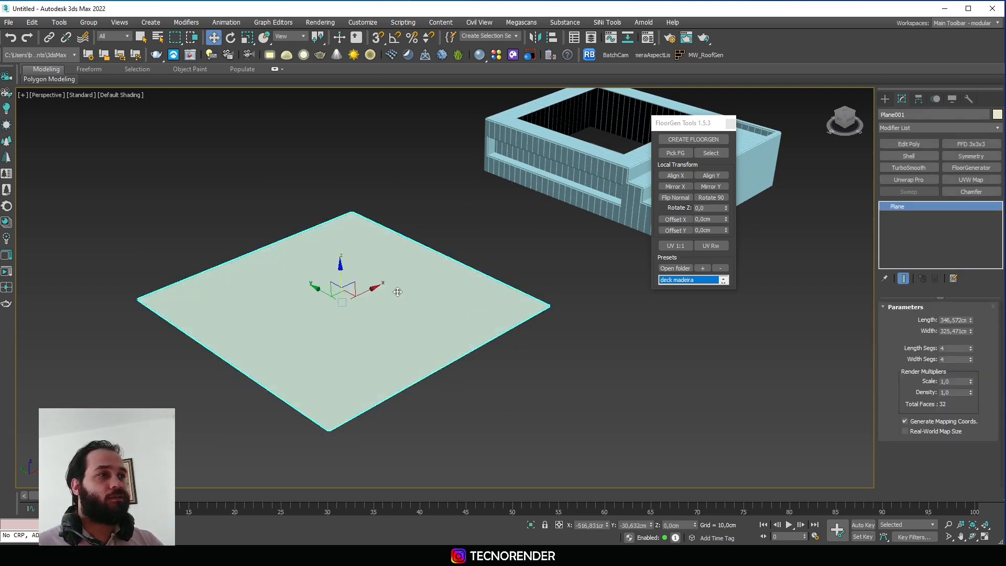
click(685, 139)
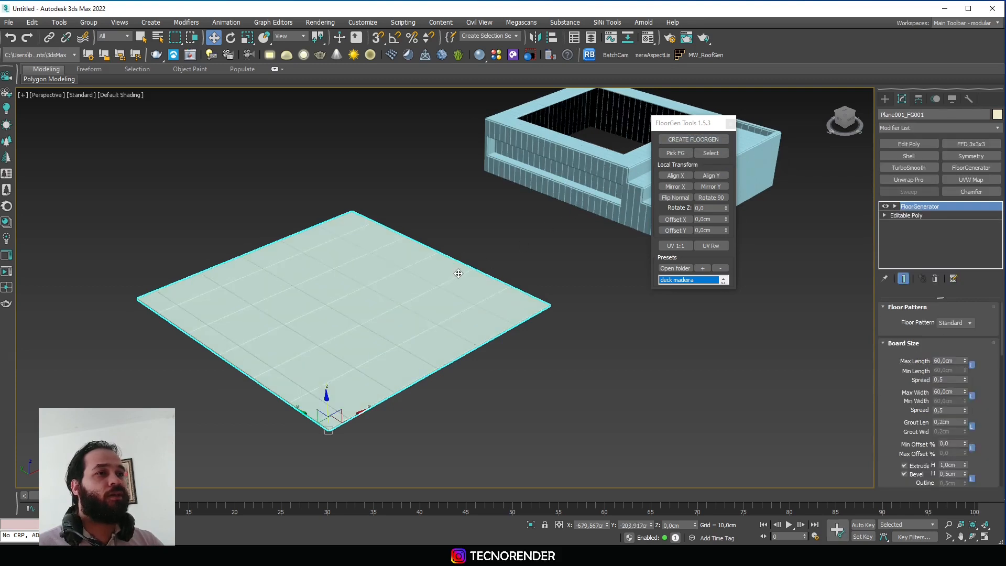
Try lifting the generated floor and the source plane to show them as separate objects, and undo the moves
drag(327, 400, 388, 239)
click(400, 342)
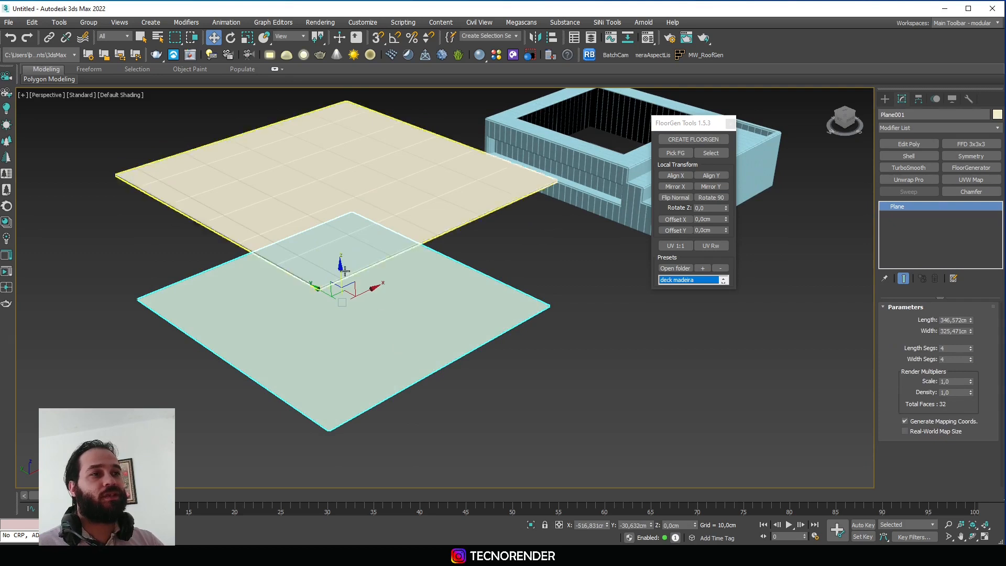
drag(368, 290, 372, 196)
key(ctrl+z)
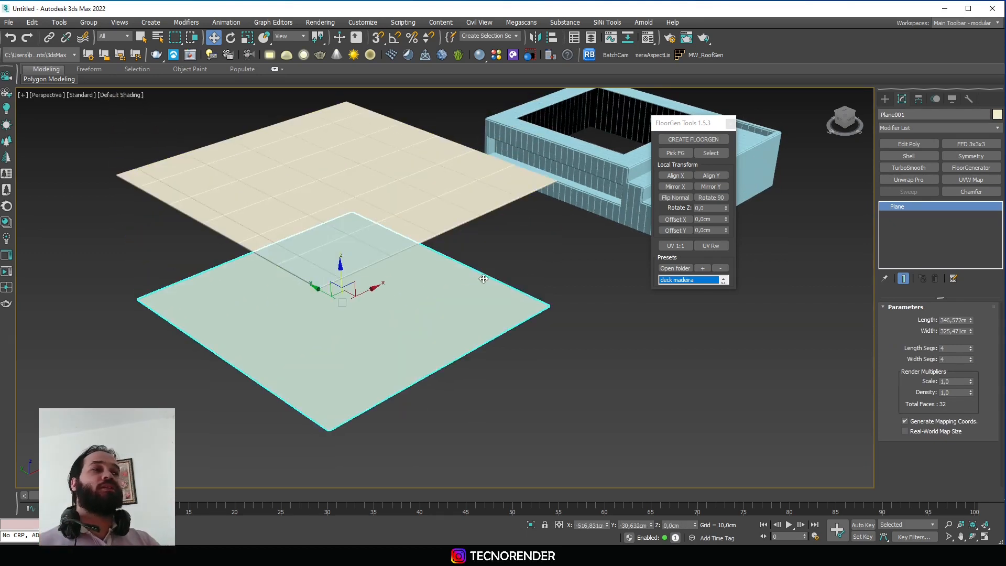
key(ctrl+z)
key(ctrl+z)
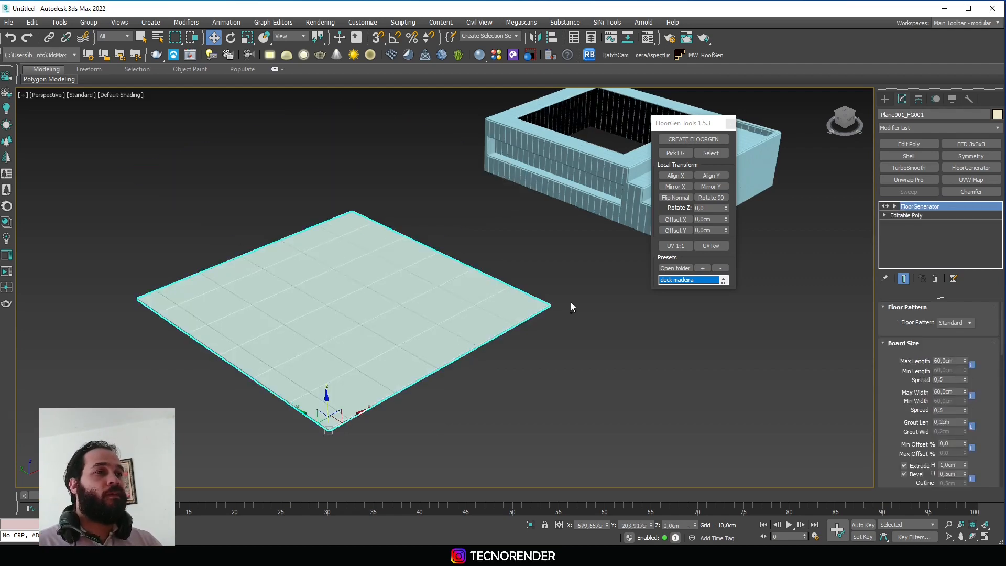
Apply the "deck madeira" preset to the plane's generated floor and clear the selection
click(490, 353)
click(425, 346)
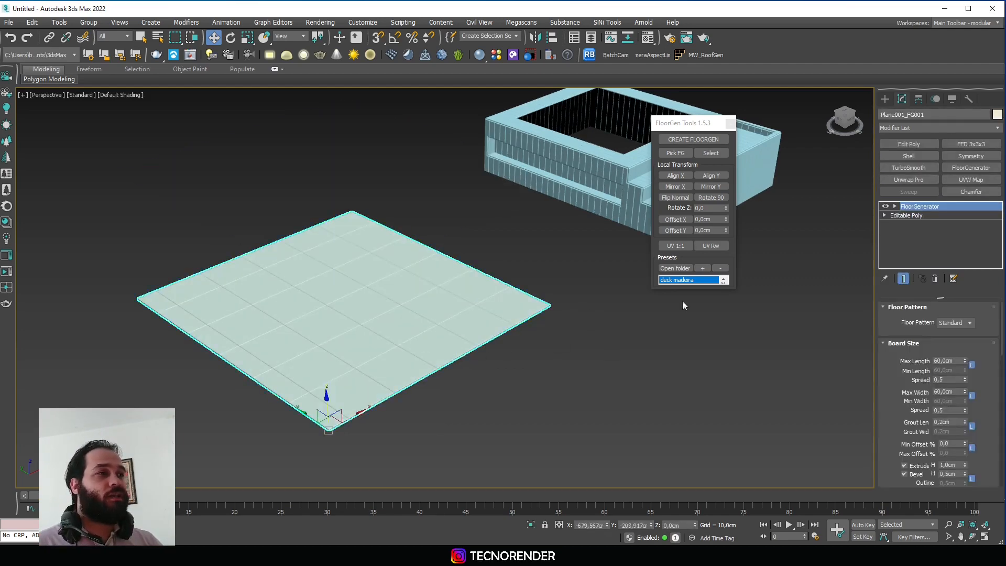
click(724, 282)
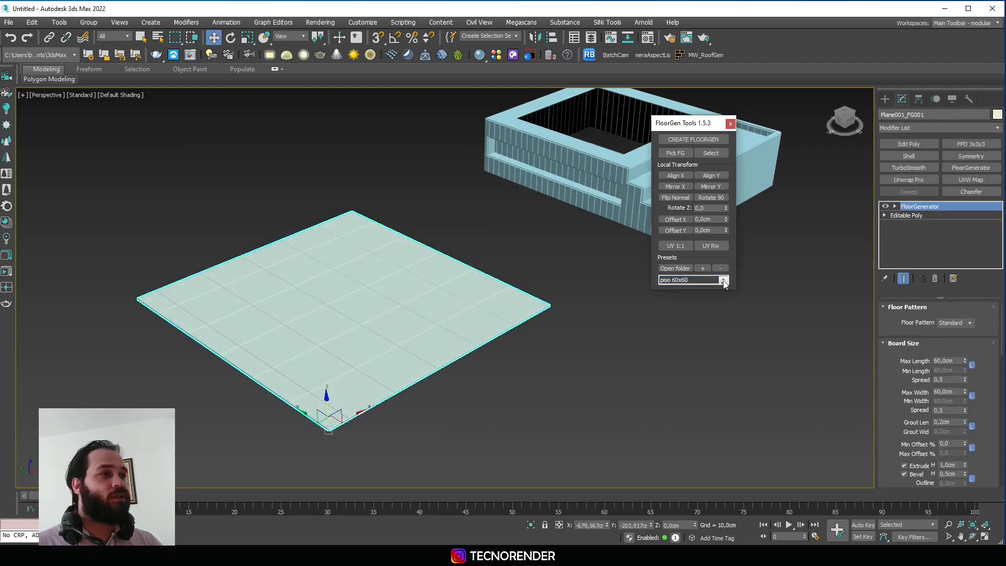
click(724, 278)
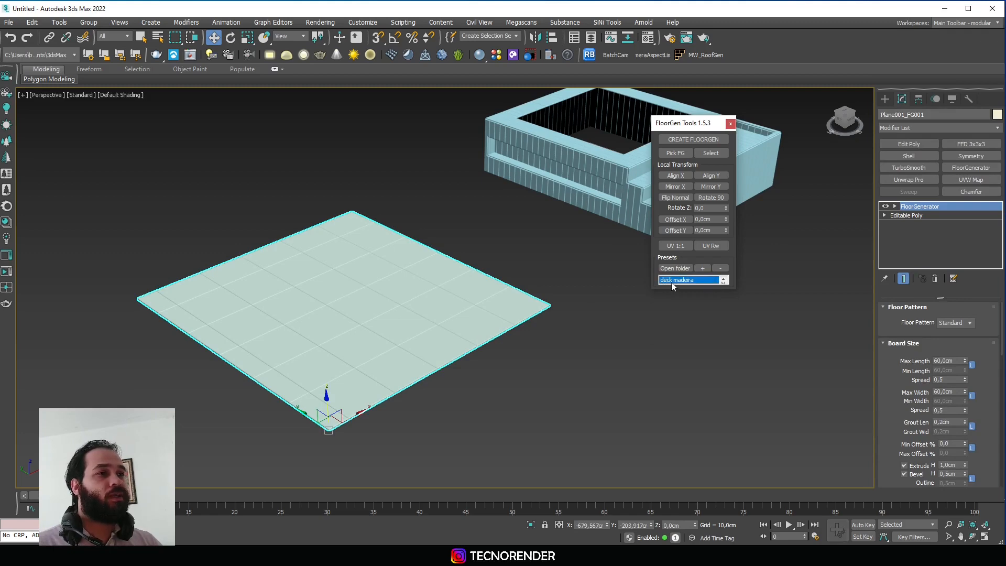
scroll(472, 321, up, 4)
click(596, 370)
scroll(462, 355, down, 3)
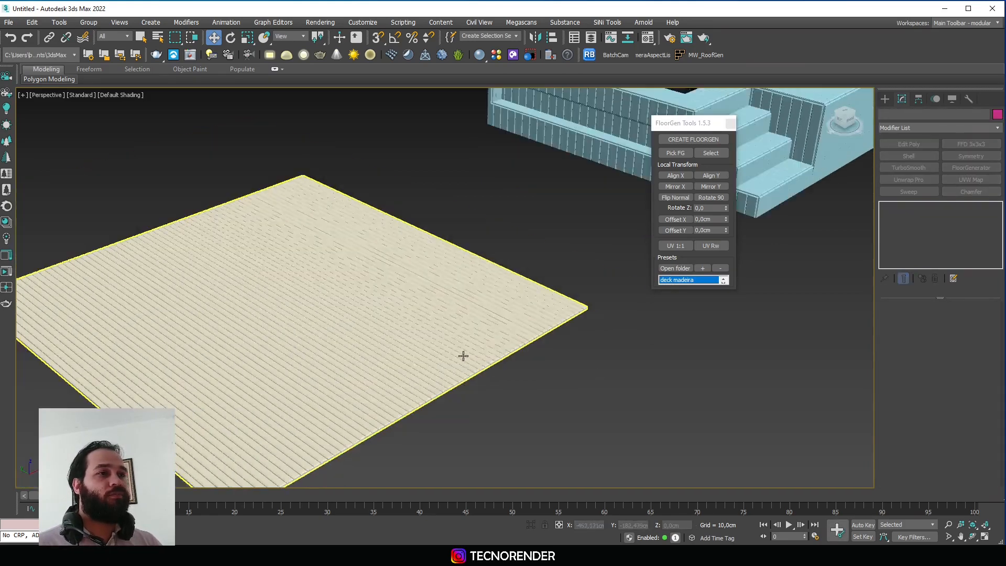
scroll(350, 339, down, 2)
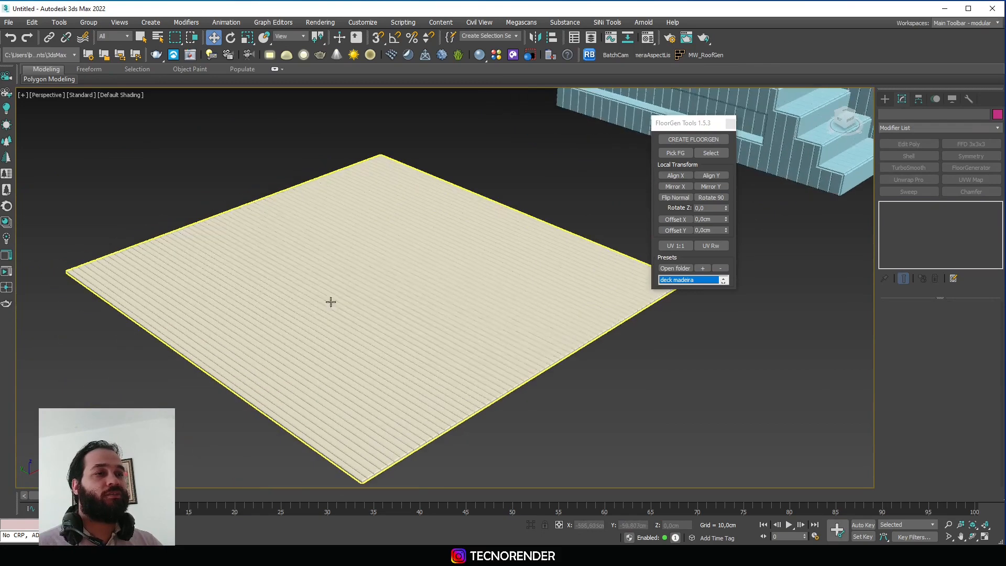
Apply the "piso 60x60" preset to the plane's generated floor and reselect the floor
click(424, 344)
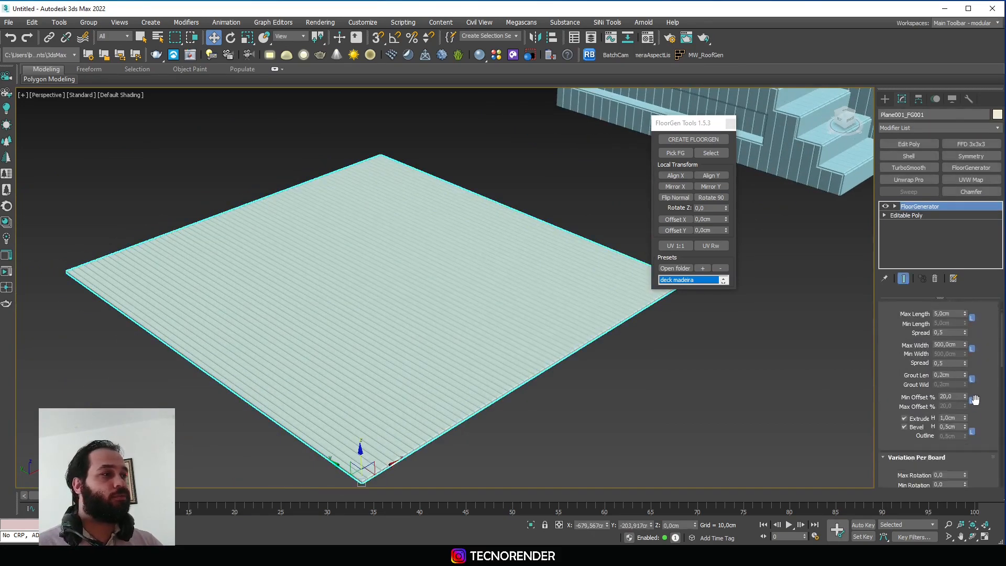
scroll(980, 382, down, 4)
middle_drag(645, 369, 620, 383)
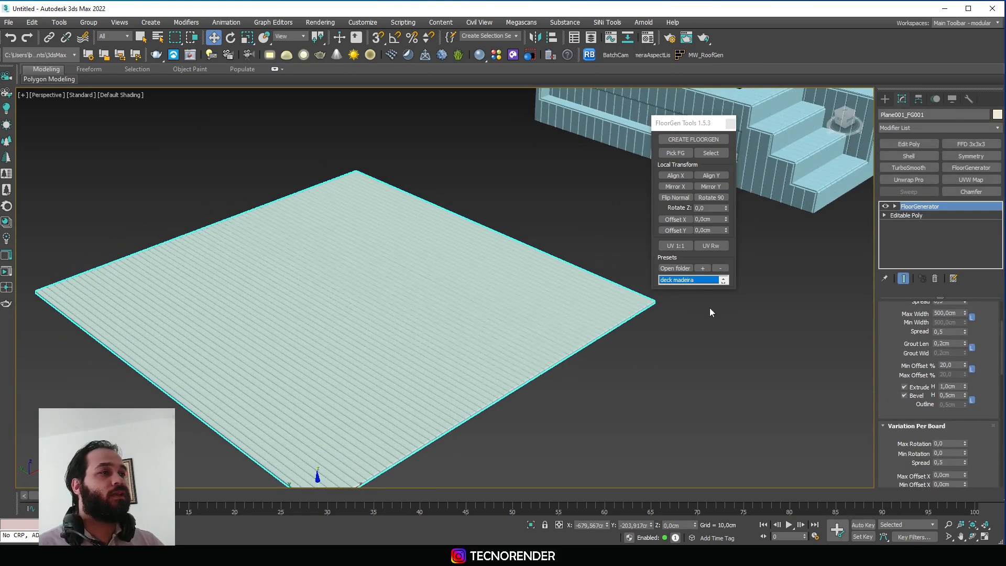
click(722, 285)
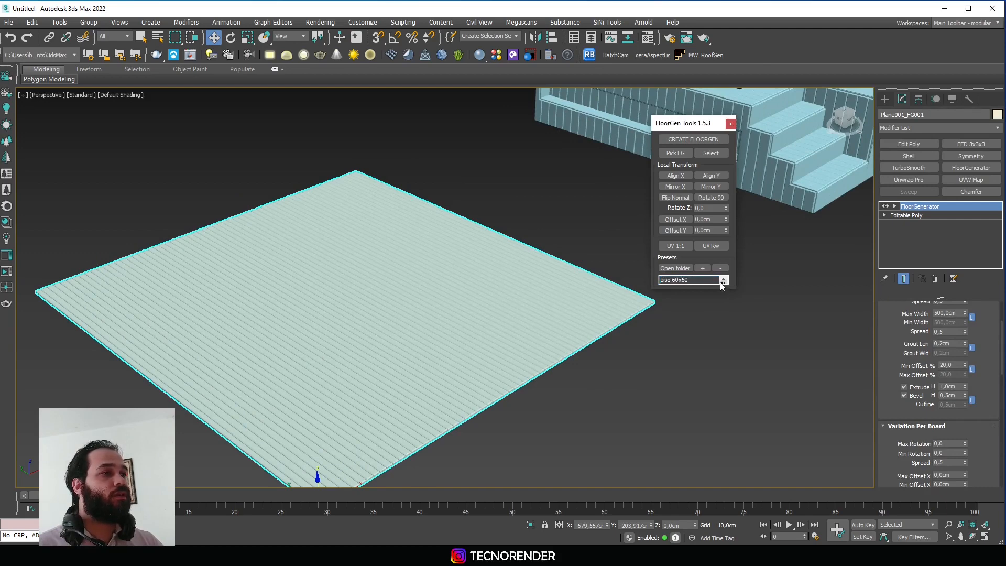
click(702, 281)
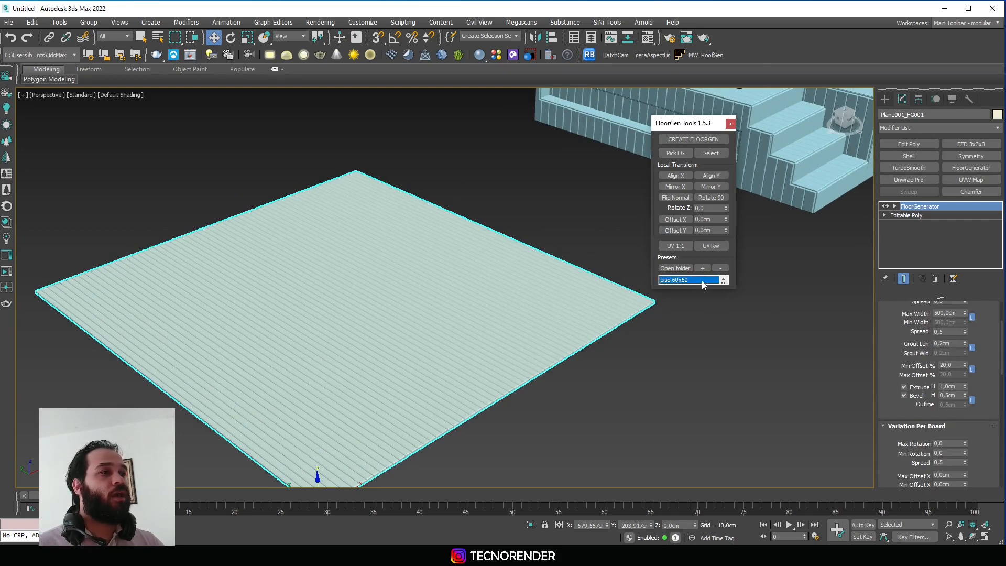
click(629, 386)
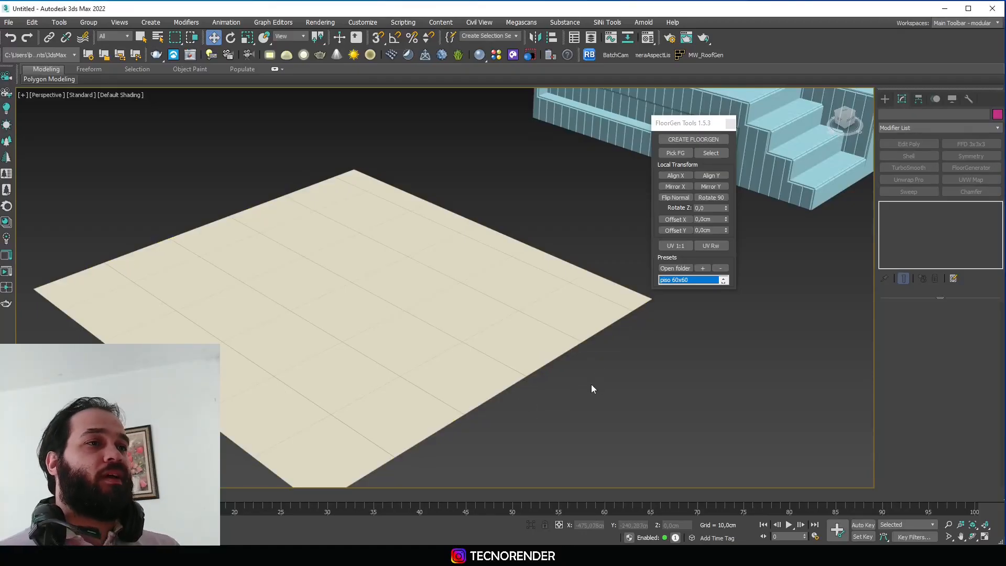
click(464, 407)
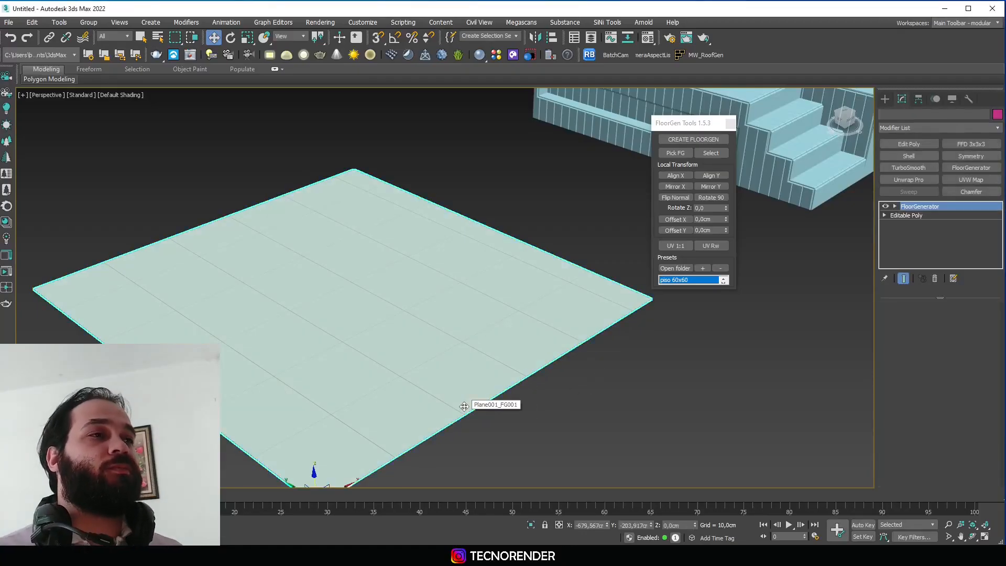
scroll(613, 379, down, 6)
middle_drag(550, 367, 546, 360)
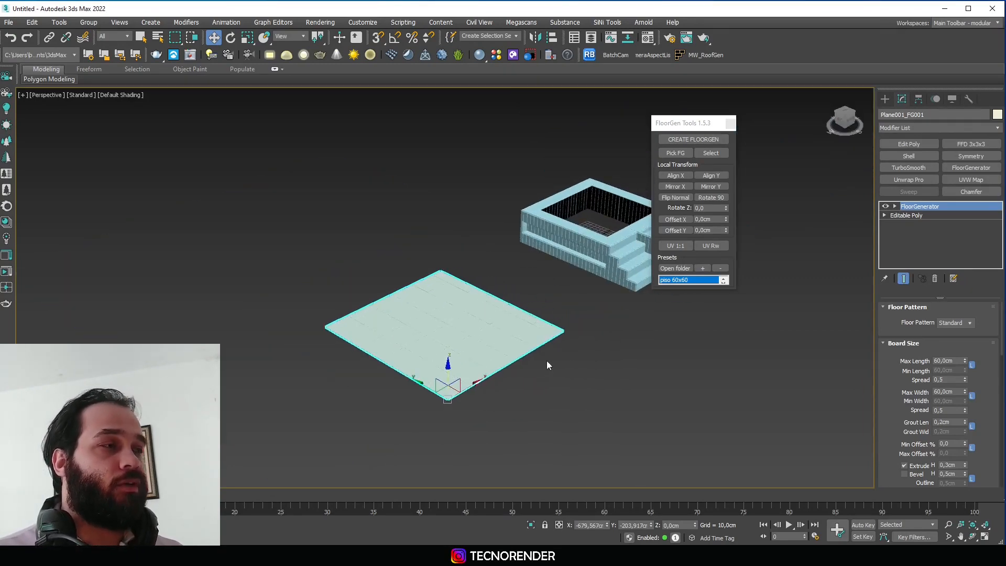
Try rotating the selected floor's pattern by setting Rotate Z to 45 in FloorGen Tools
scroll(555, 362, up, 3)
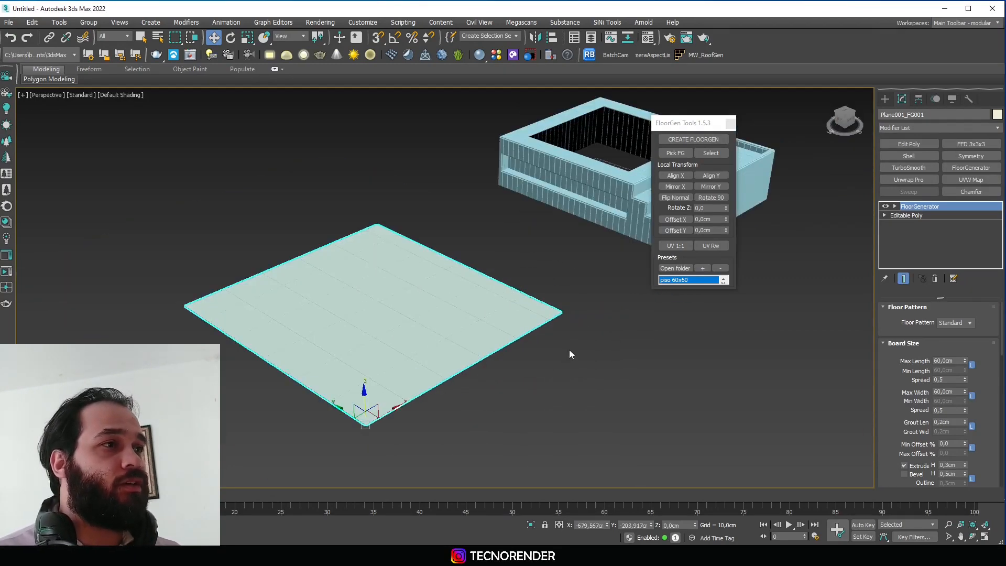
scroll(577, 356, up, 5)
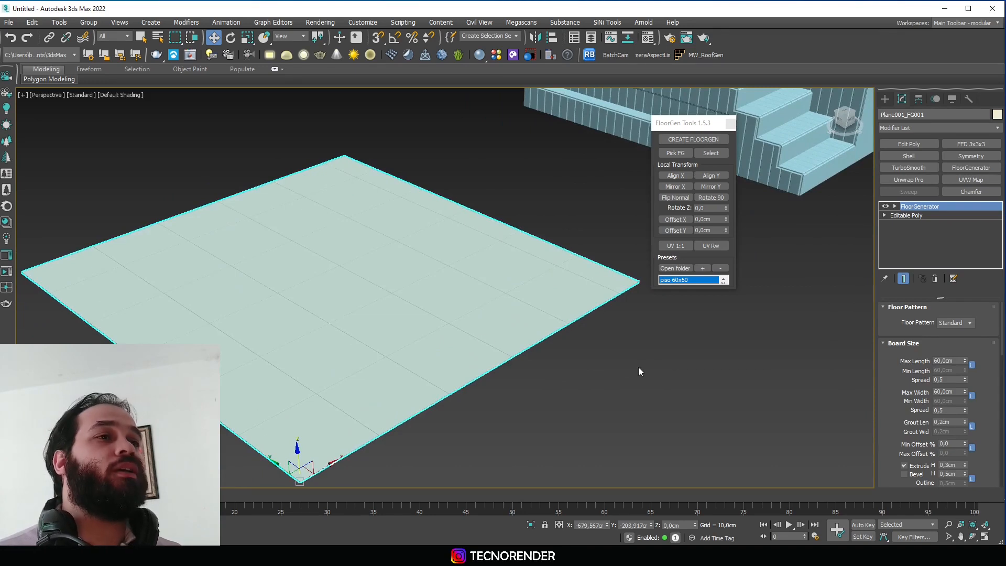
click(659, 369)
click(503, 283)
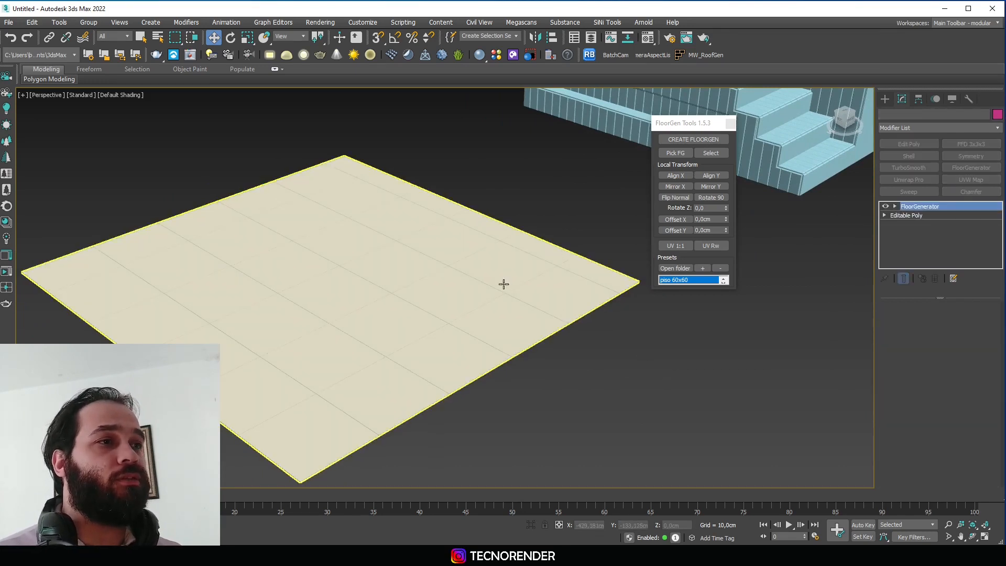
click(675, 352)
click(554, 292)
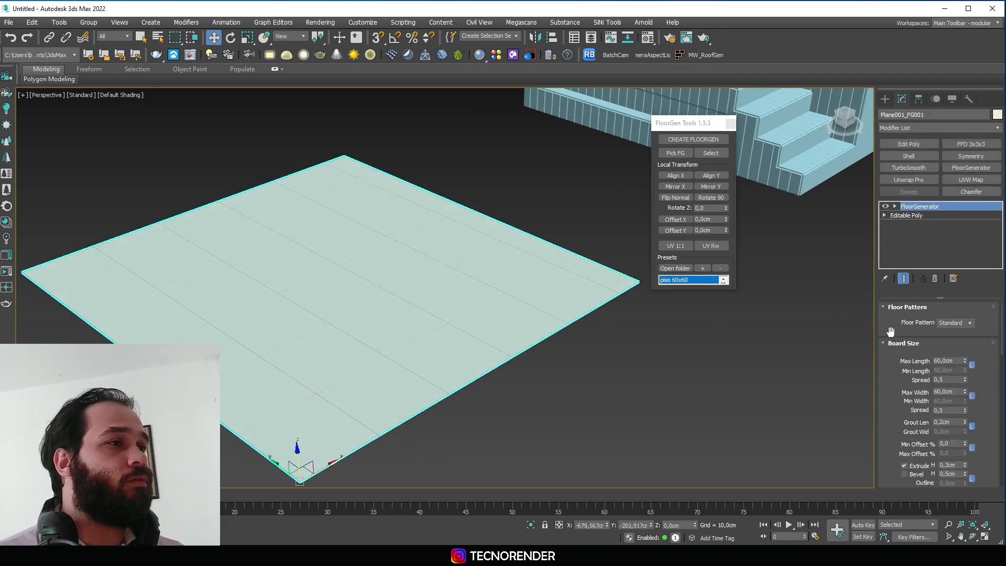
click(697, 208)
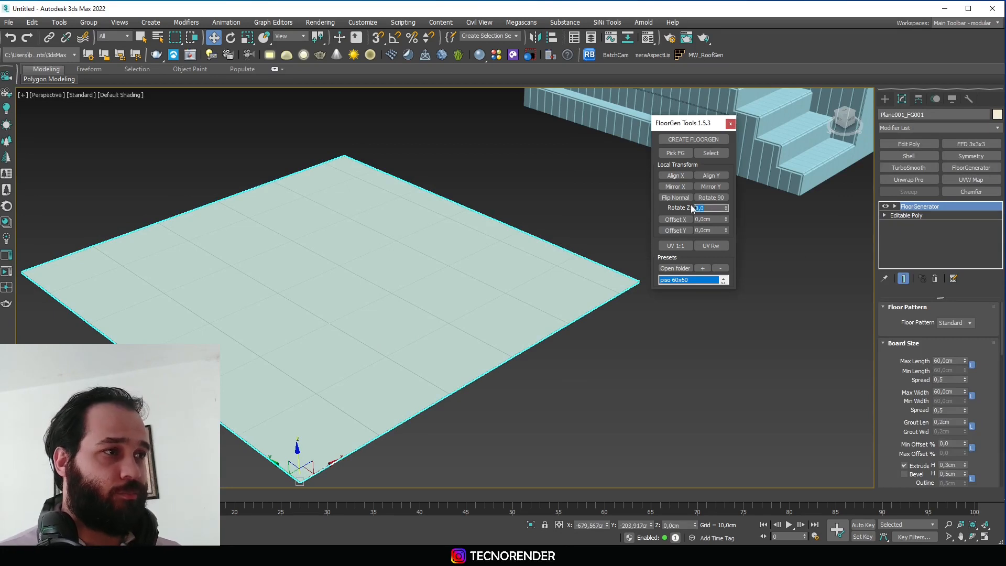
key(Return)
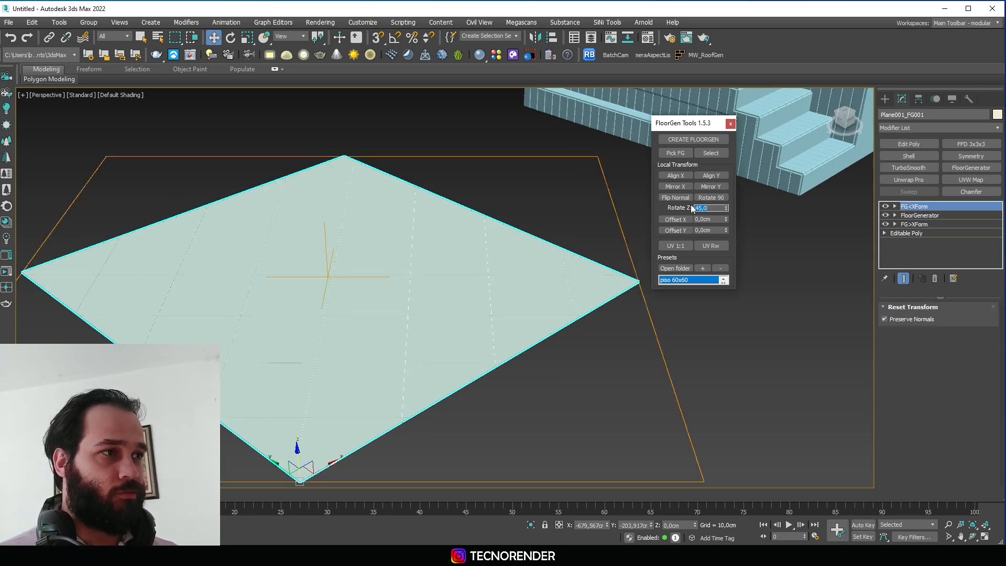
Set the FloorGenerator modifier's general Direction to 45 for the selected floor
scroll(990, 394, down, 3)
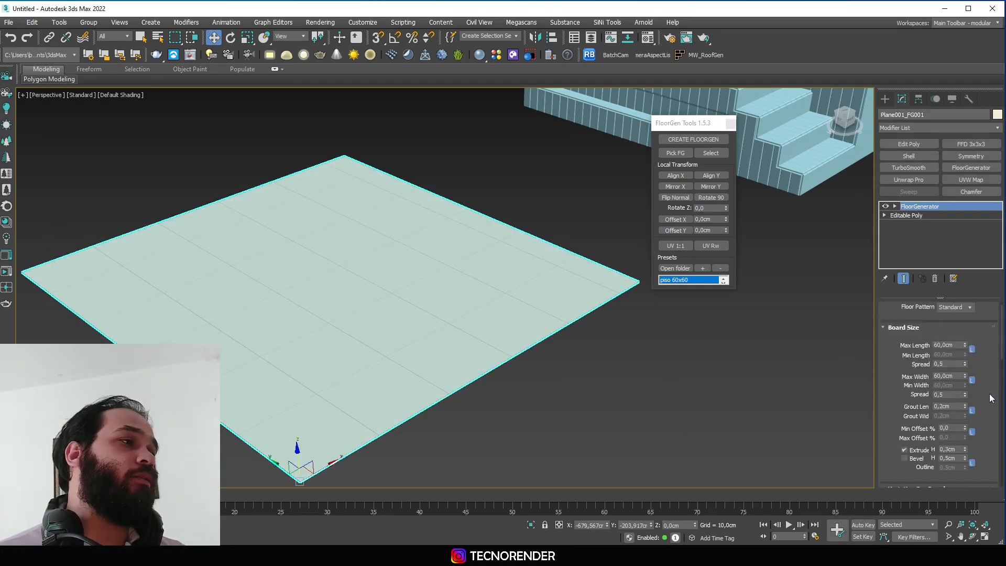
scroll(985, 382, down, 4)
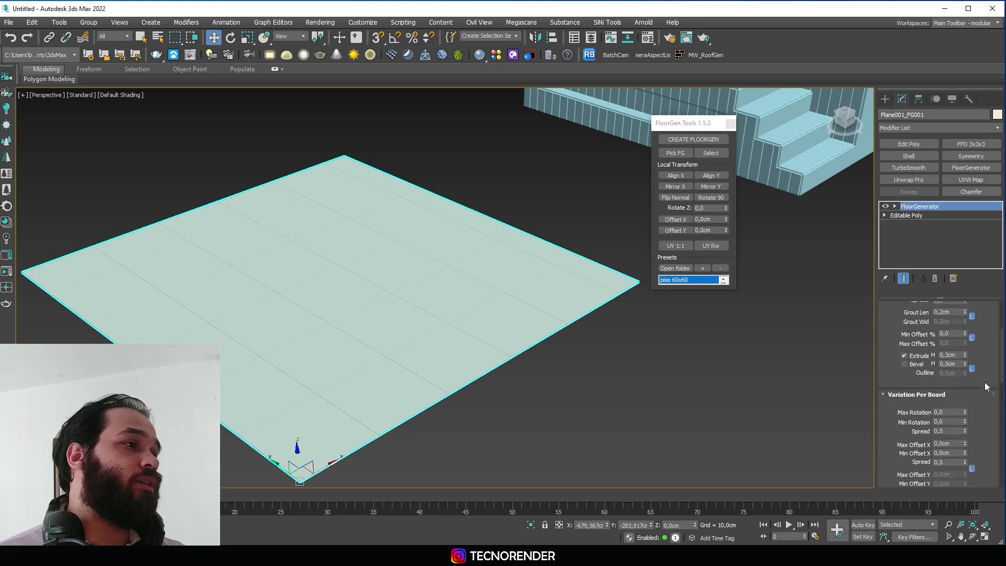
scroll(989, 389, down, 3)
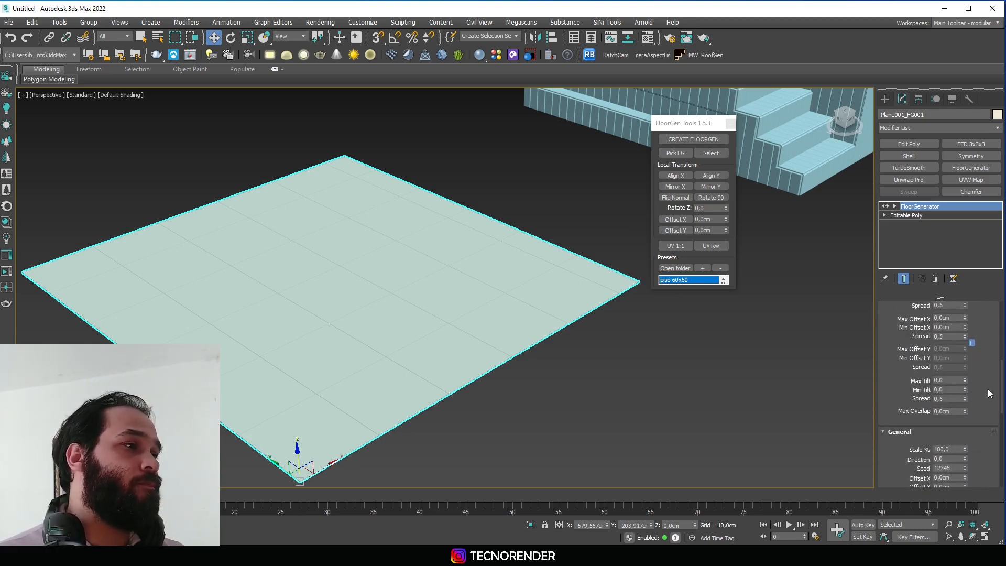
text(45)
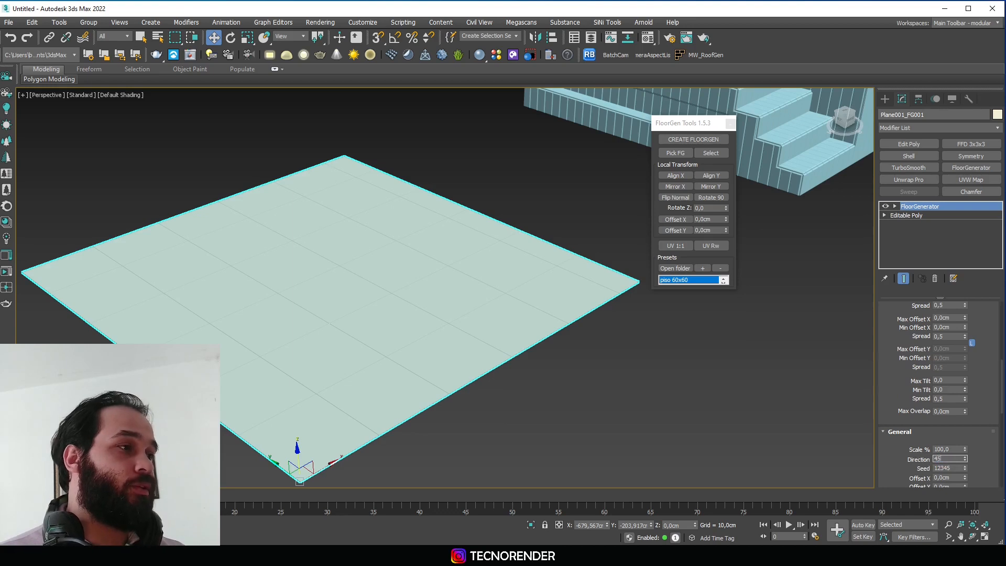
key(Return)
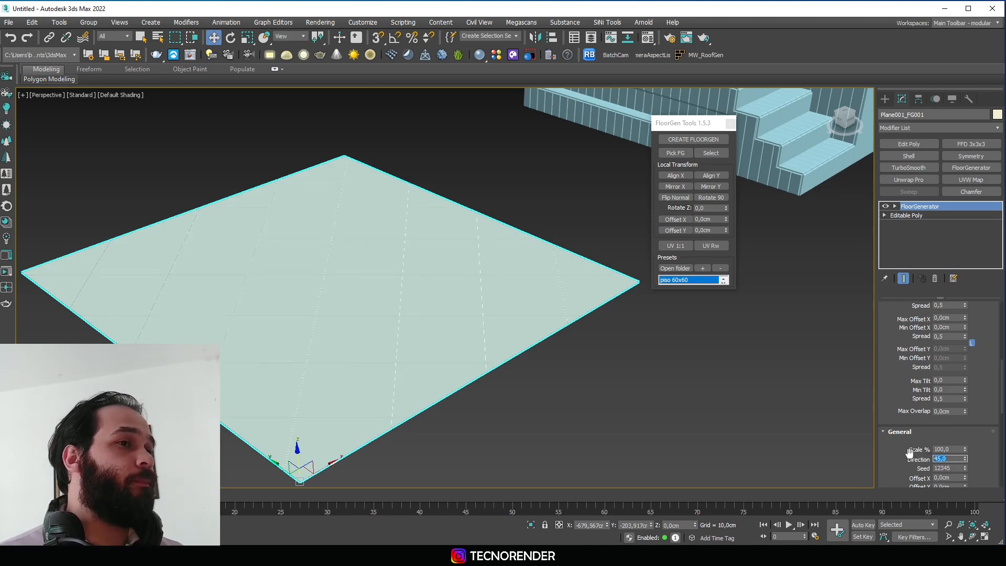
Set the floor's board size to 80 cm maximum length and 80 cm maximum width
click(999, 407)
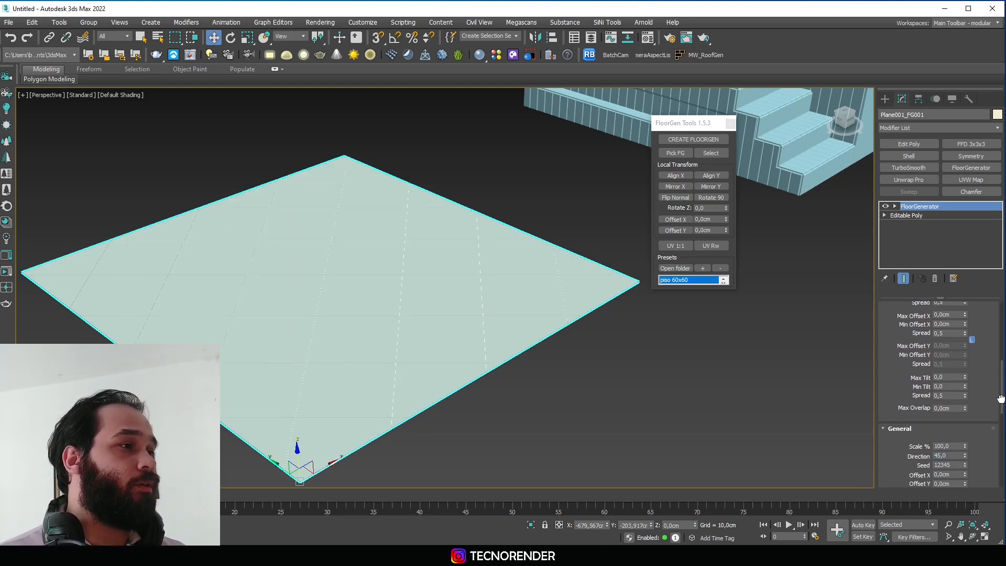
drag(1001, 399, 1002, 338)
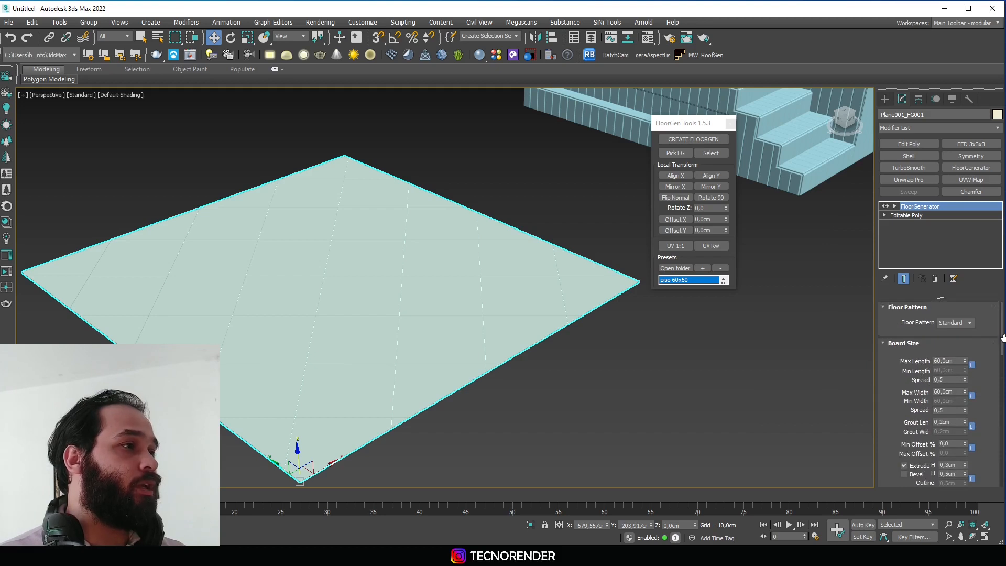
click(948, 360)
text(80)
key(Return)
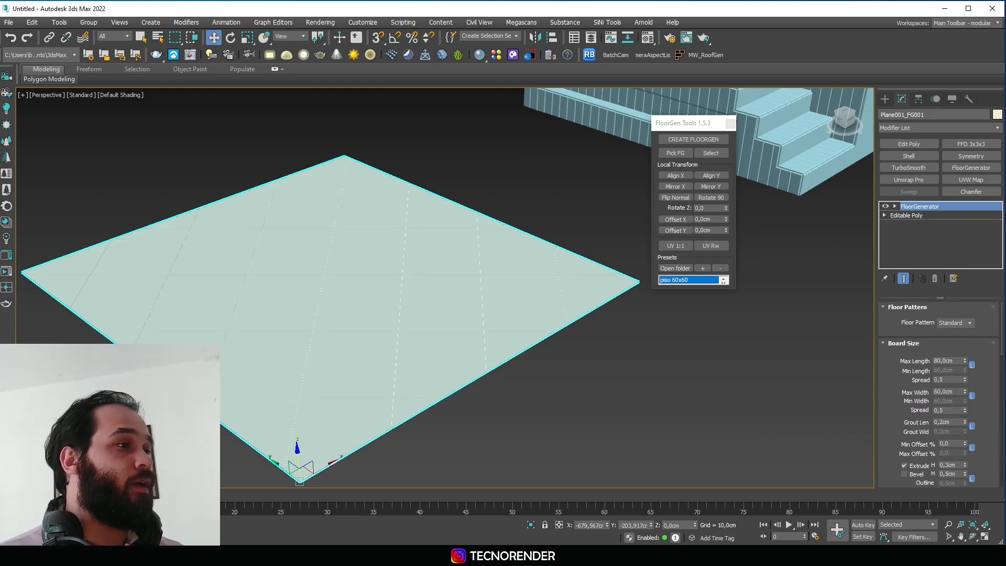
click(950, 392)
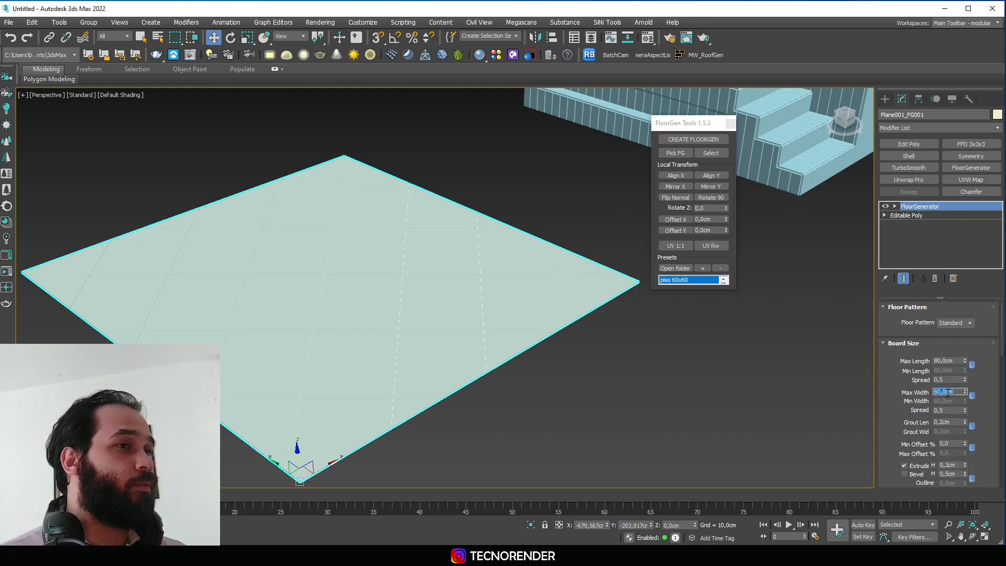
text(80)
key(Return)
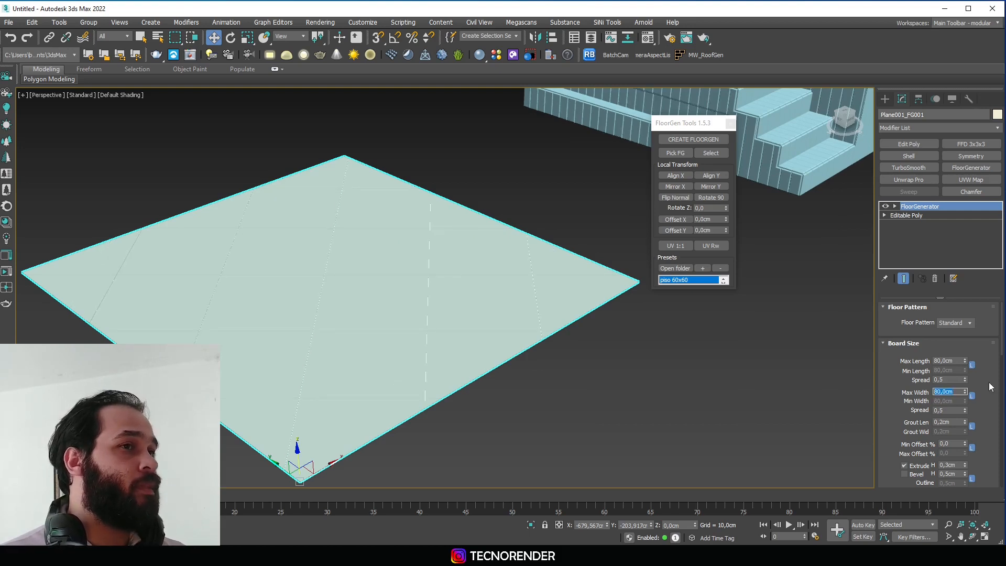
Examine the floor's grout, extrude, per-board variation and general settings, and its tile layout
click(959, 422)
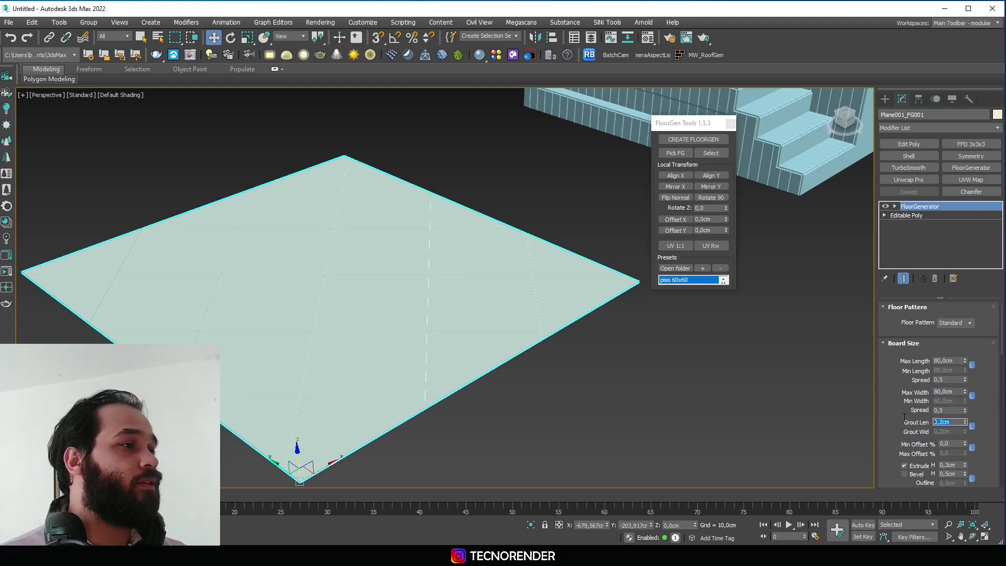
click(950, 465)
scroll(908, 452, down, 5)
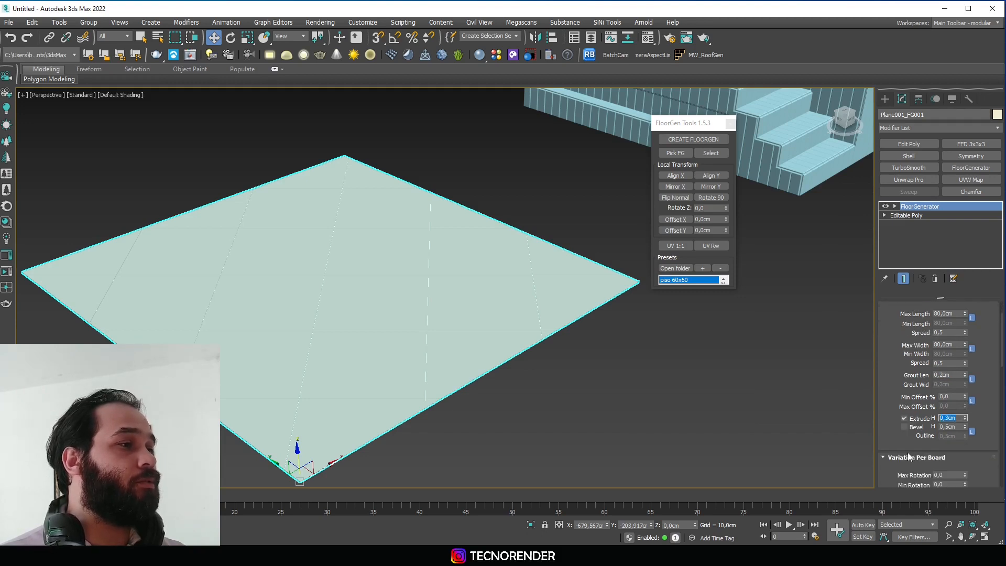
scroll(923, 453, down, 3)
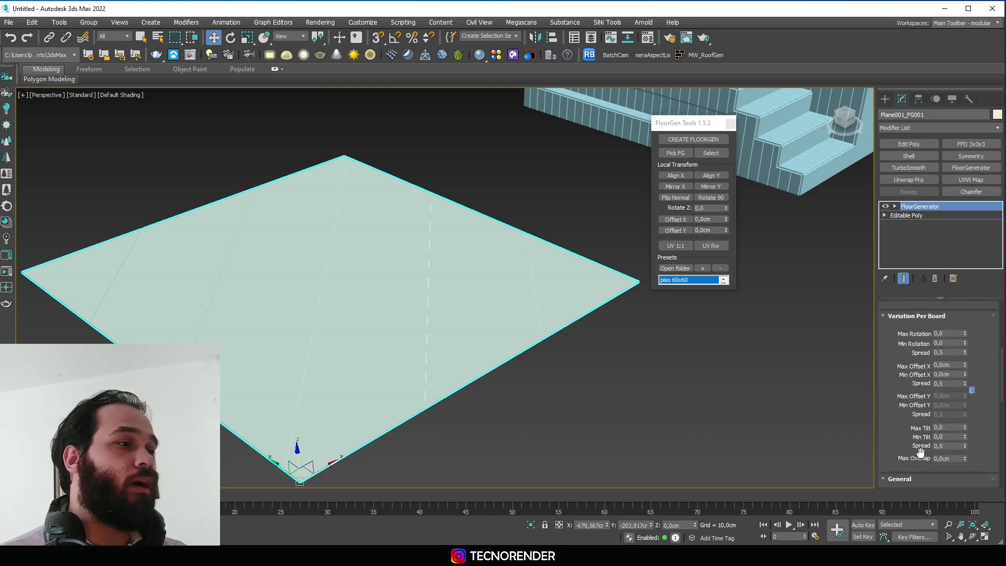
scroll(775, 423, down, 5)
scroll(744, 421, up, 5)
alt+middle_drag(610, 368, 624, 393)
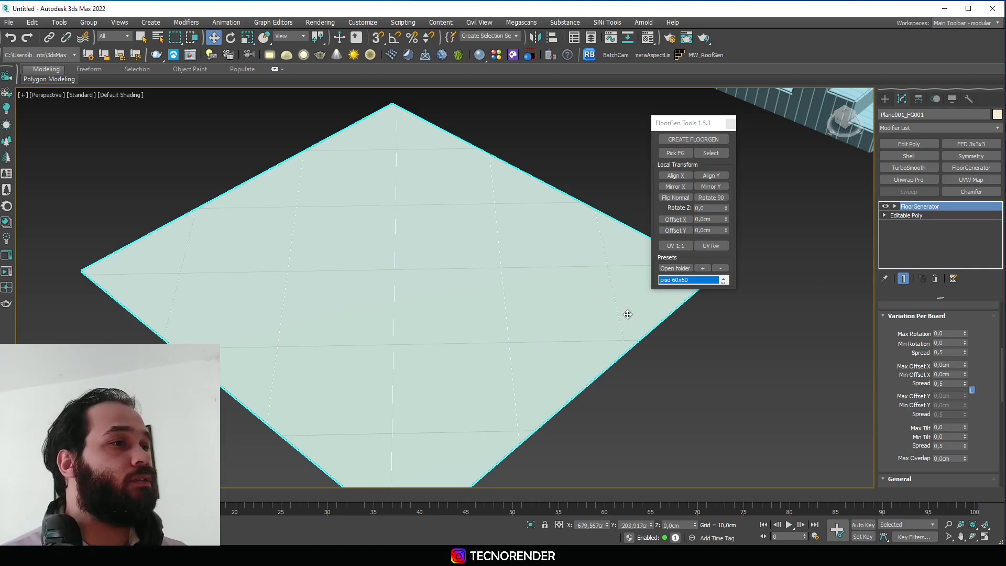
Save the selected floor's settings as a FloorGen Tools preset named "piso 80x80 45" in the FG_Presets folder
click(689, 330)
click(601, 283)
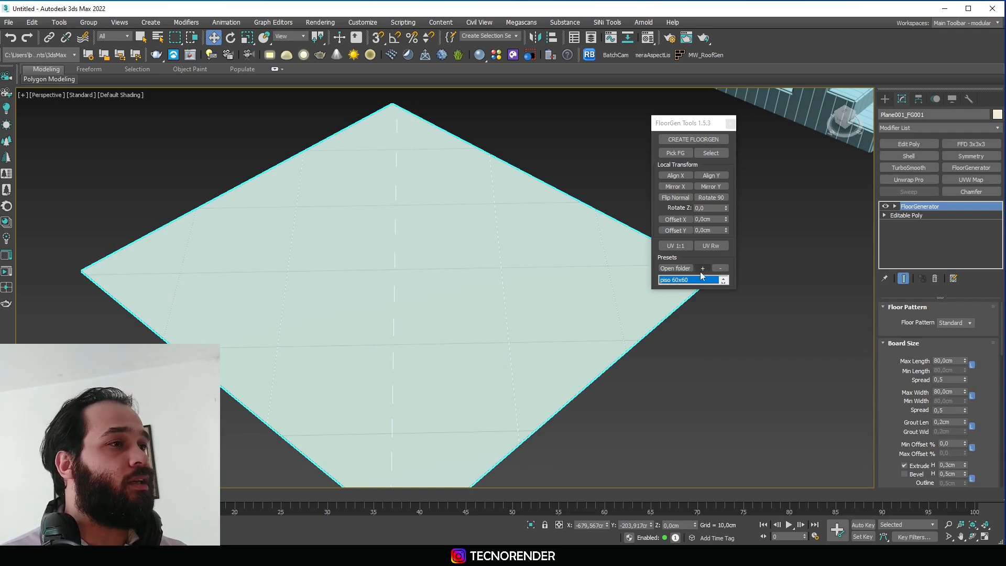
click(703, 269)
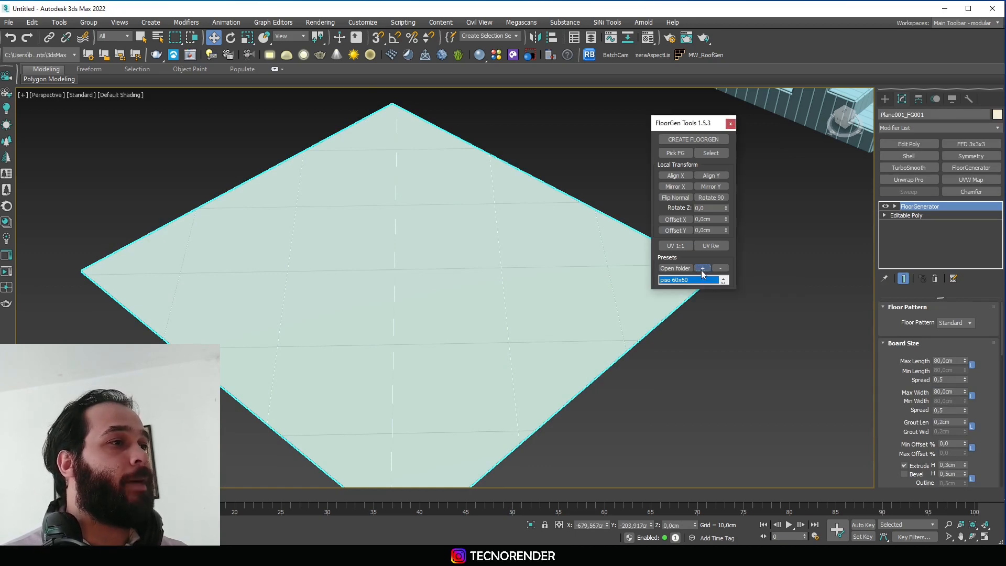
click(184, 60)
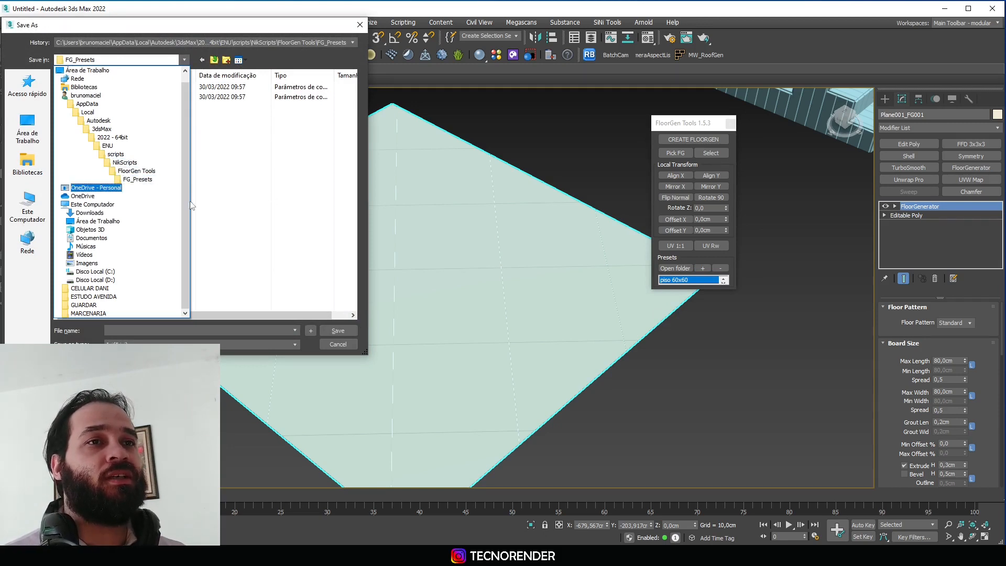
click(136, 180)
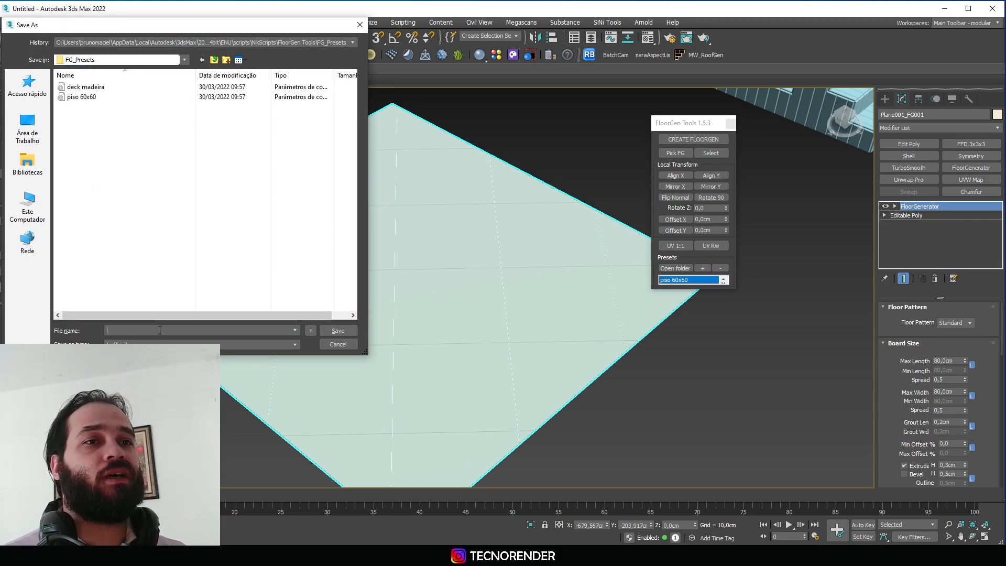
text(piso)
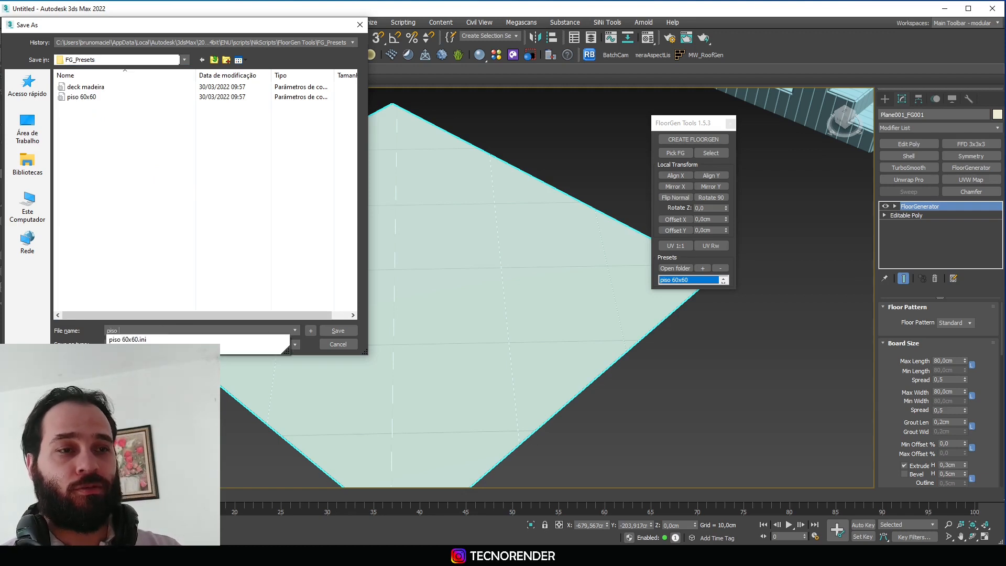
text( 80x80 45)
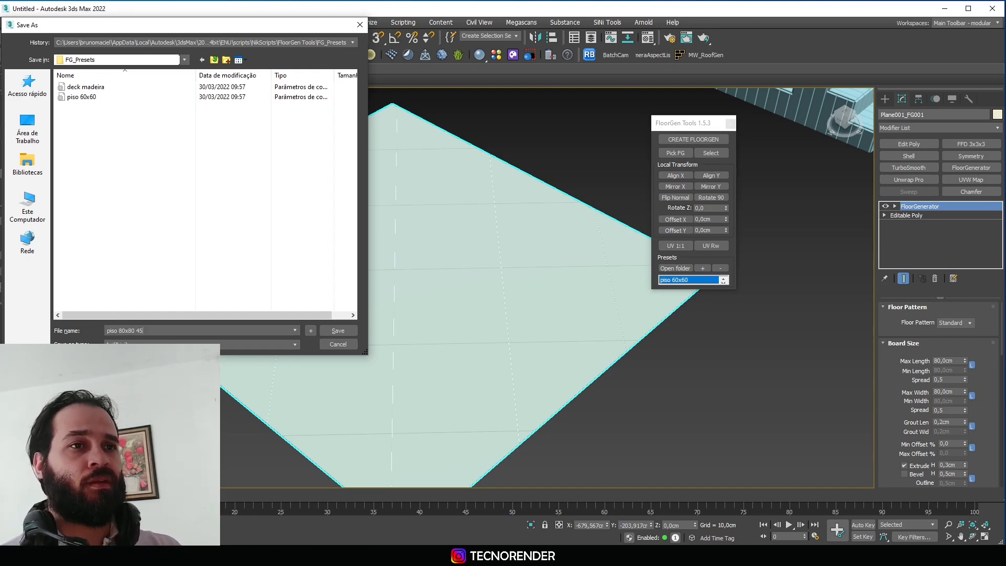
key(Return)
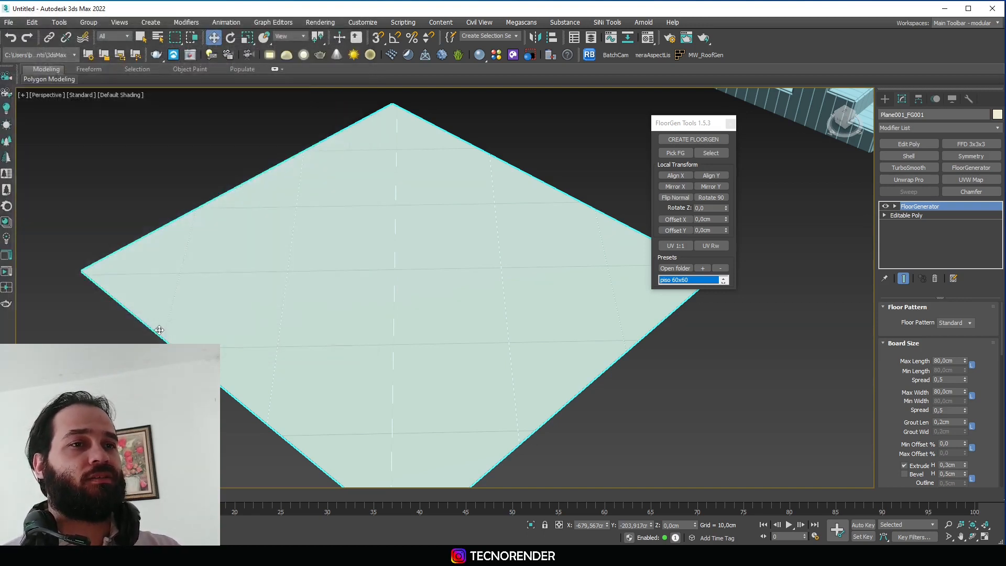
Reselect the floor and switch it between the "piso 80x80 45" and "piso 60x60" presets, ending on "piso 60x60"
click(756, 313)
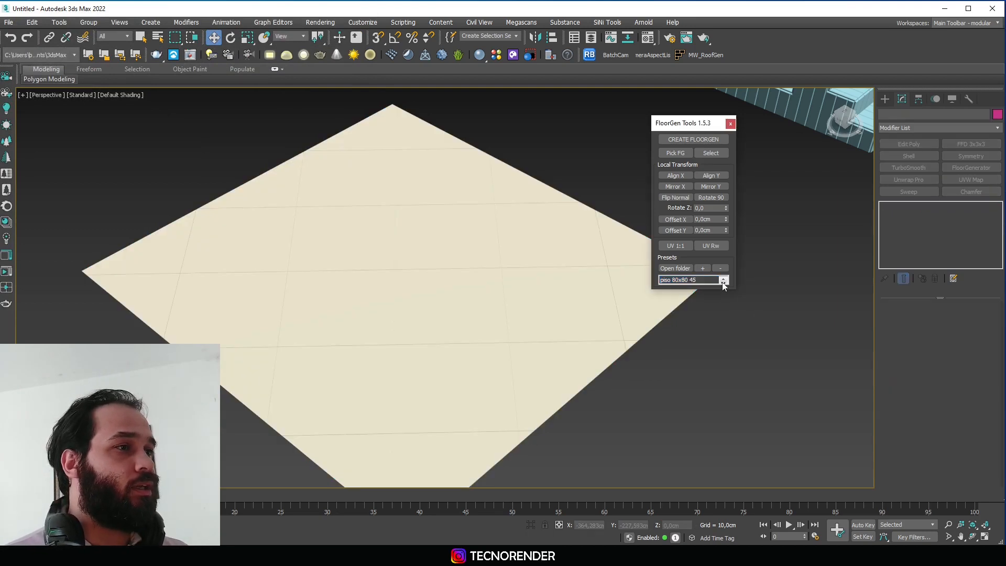
click(723, 283)
click(626, 294)
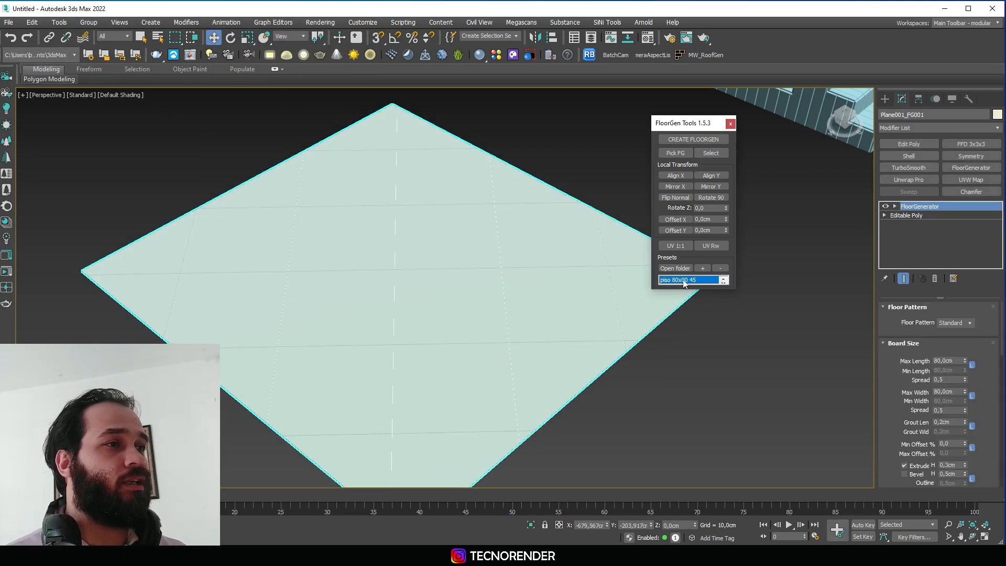
click(723, 278)
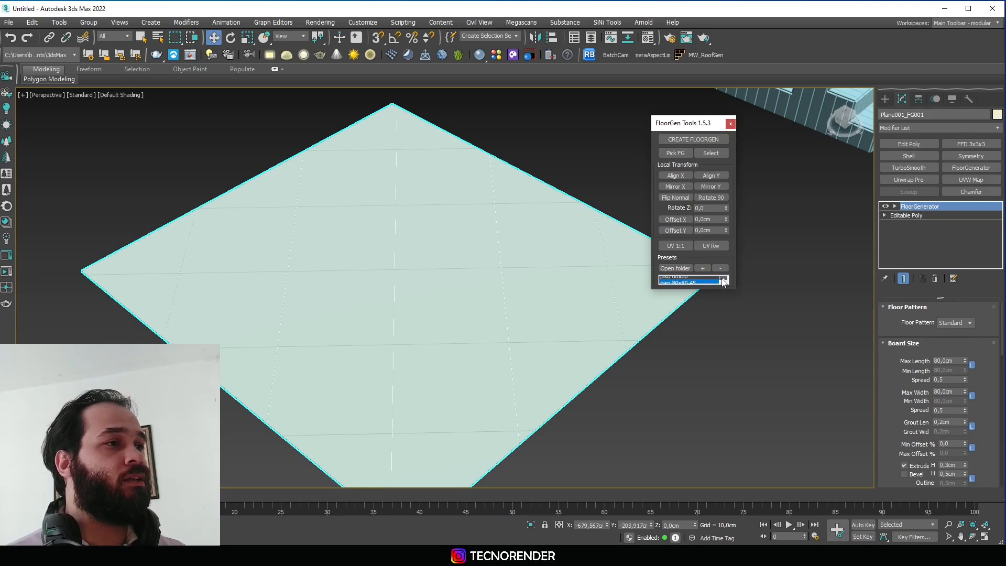
click(615, 286)
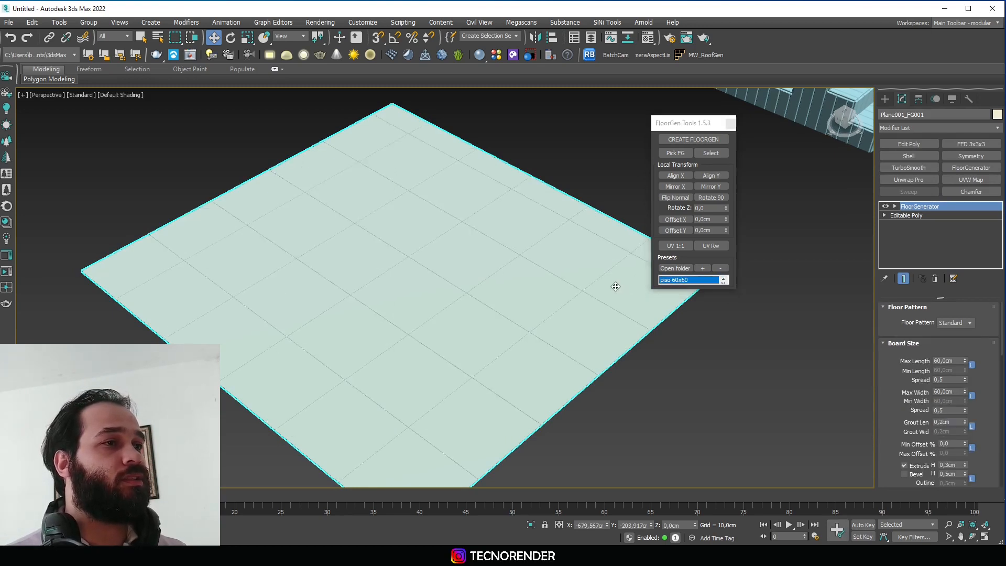
Apply the "deck madeira" preset to the floor and clear the selection
click(723, 278)
click(688, 382)
scroll(579, 359, down, 5)
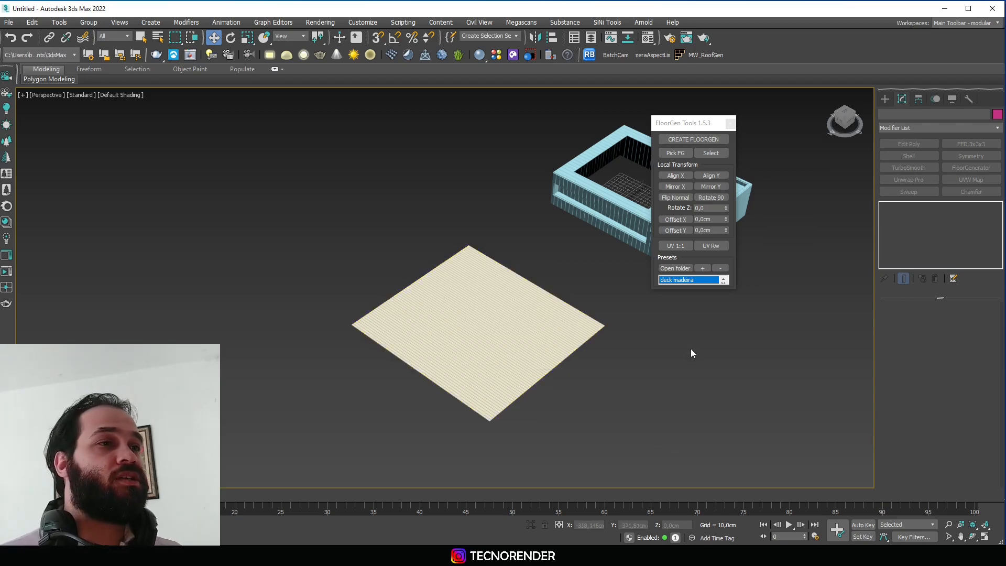
scroll(545, 353, up, 2)
middle_drag(580, 319, 494, 343)
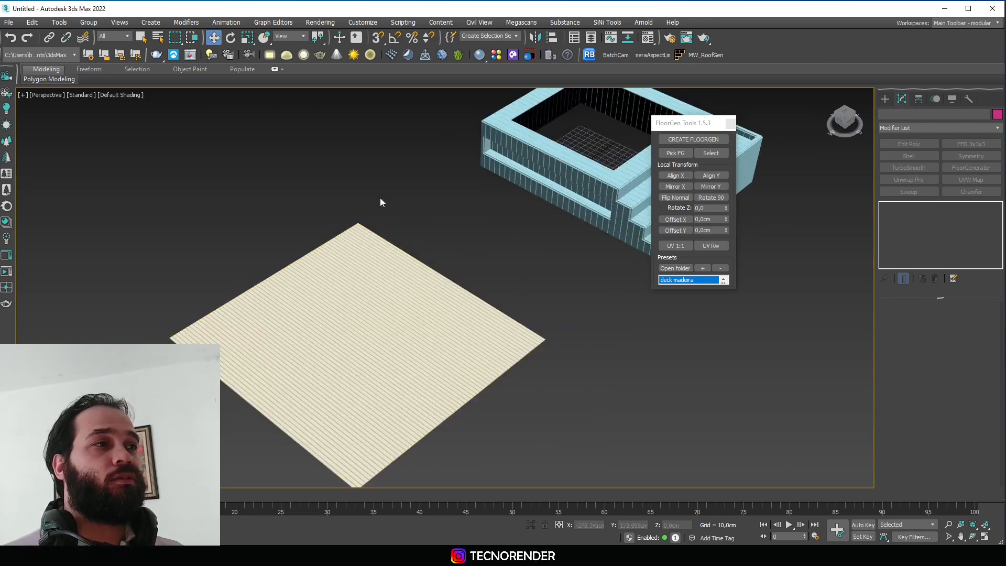
middle_drag(480, 281, 409, 314)
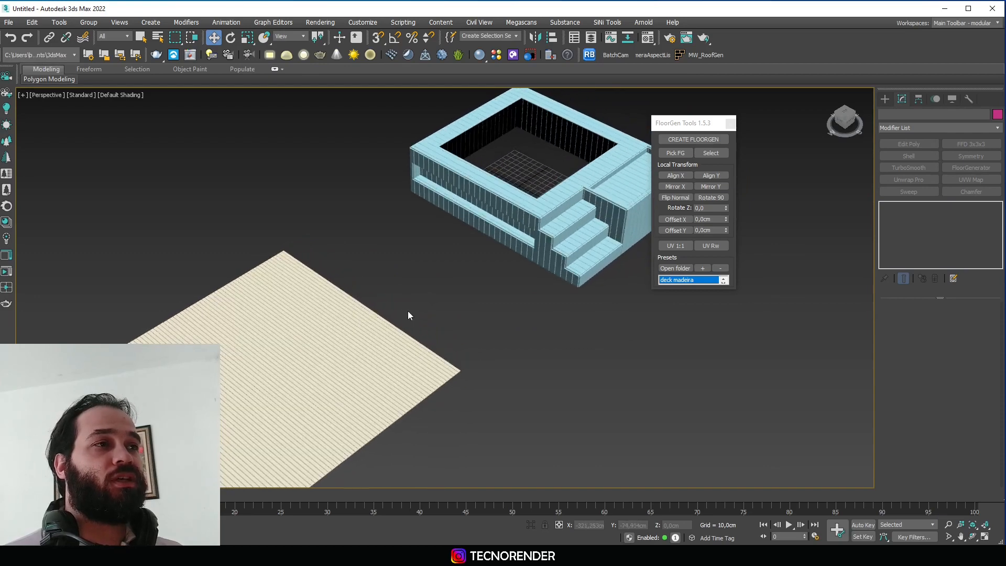